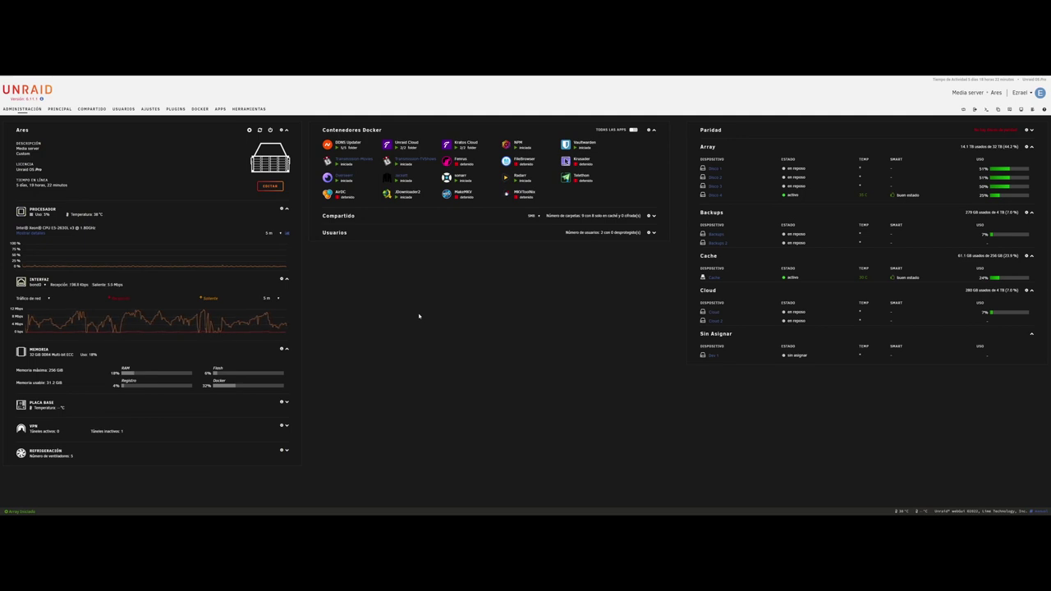
Search the community applications for "user script".
{"action": "left_click", "coordinate": [220, 109]}
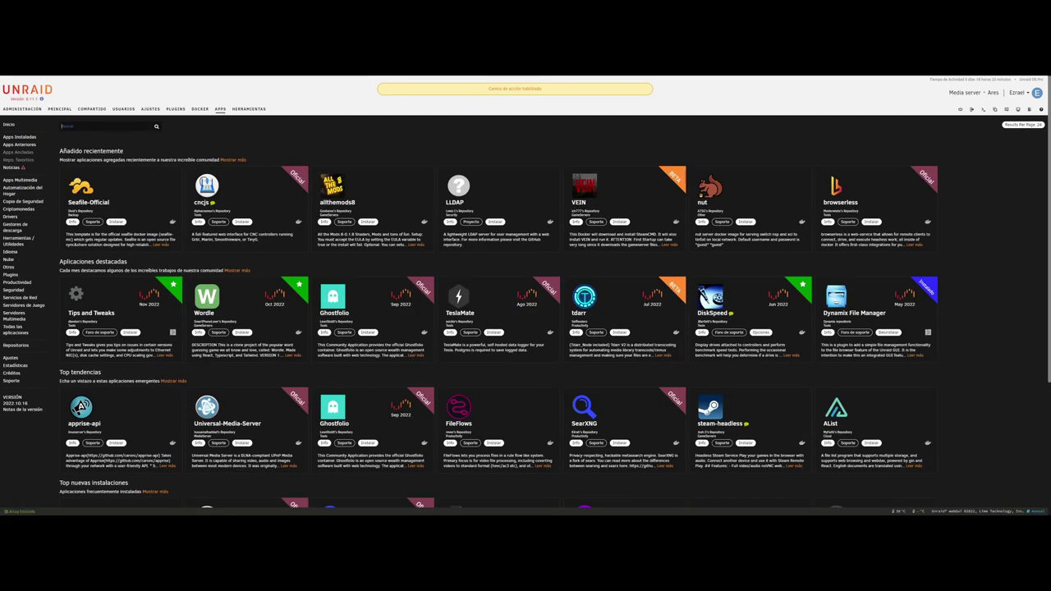
{"action": "type", "text": "user scr"}
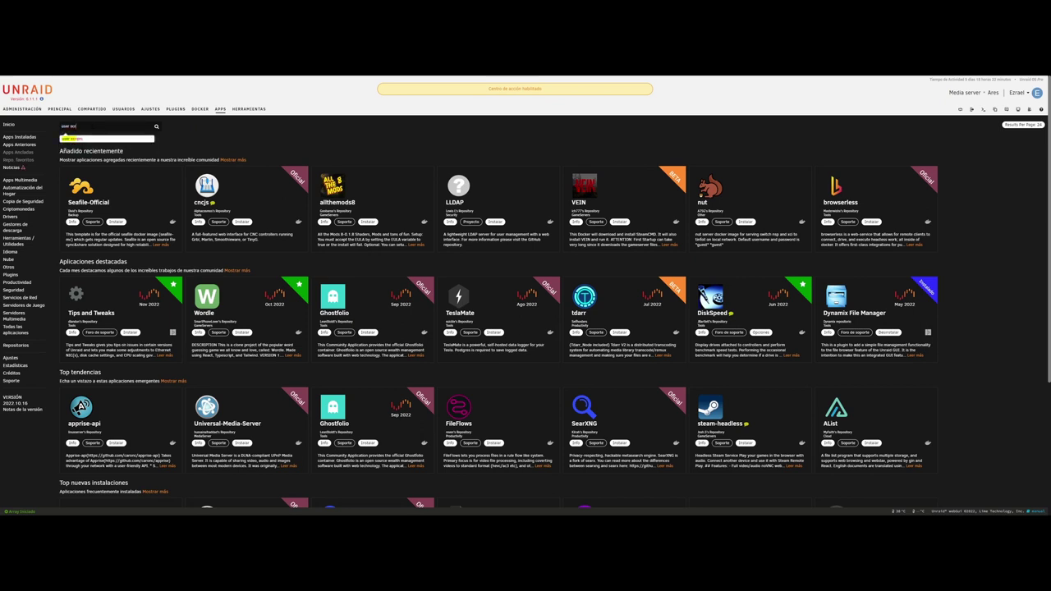
{"action": "type", "text": "ipt"}
{"action": "left_click", "coordinate": [66, 138]}
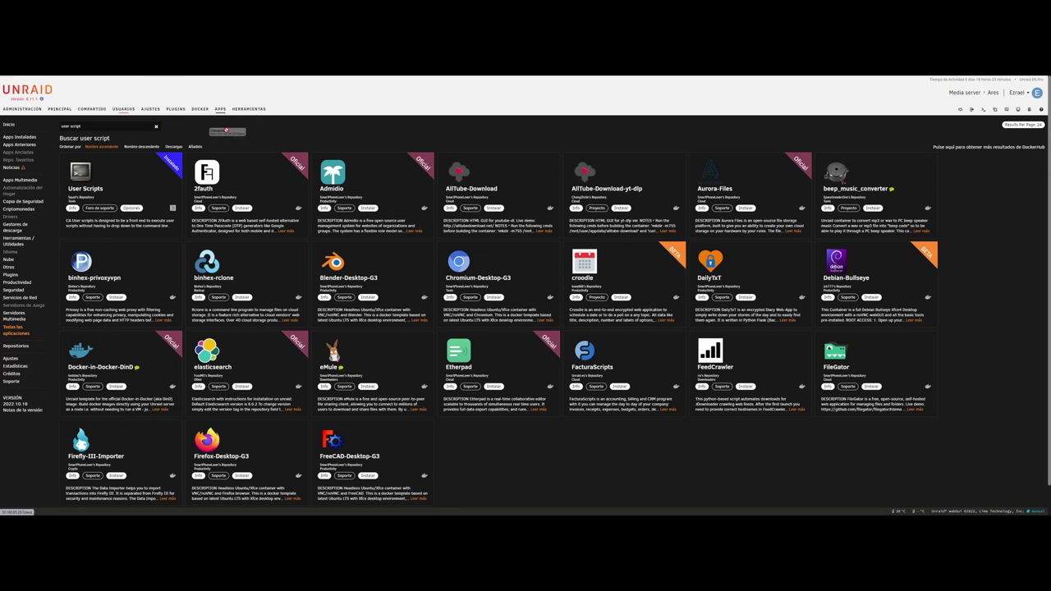
Open the User Scripts page among the user utilities in the server settings.
{"action": "left_click", "coordinate": [149, 110]}
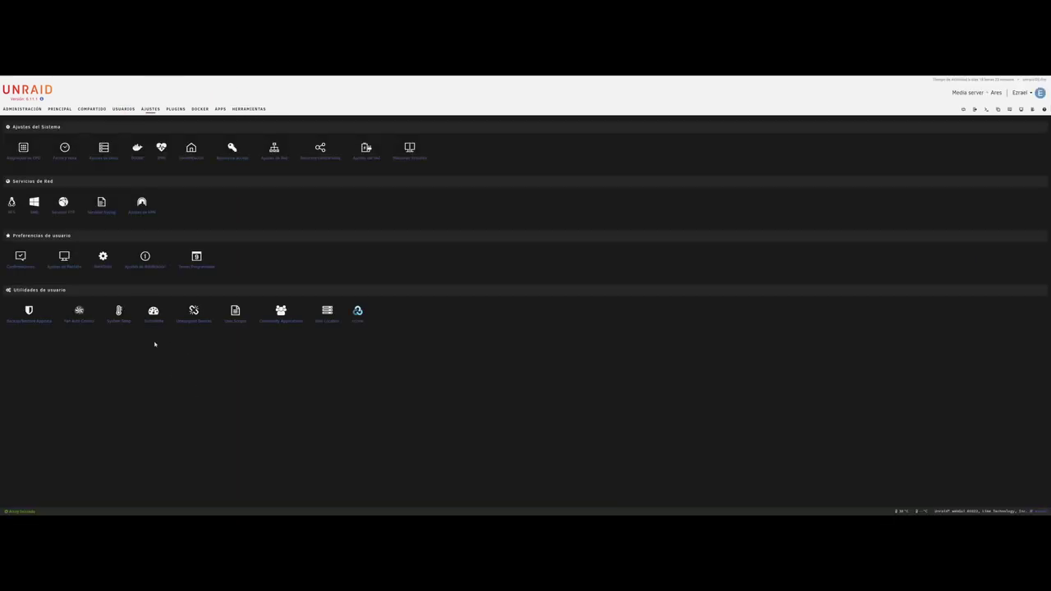
{"action": "left_click_drag", "start_coordinate": [8, 290], "coordinate": [72, 294]}
{"action": "left_click", "coordinate": [70, 291]}
{"action": "left_click", "coordinate": [235, 318]}
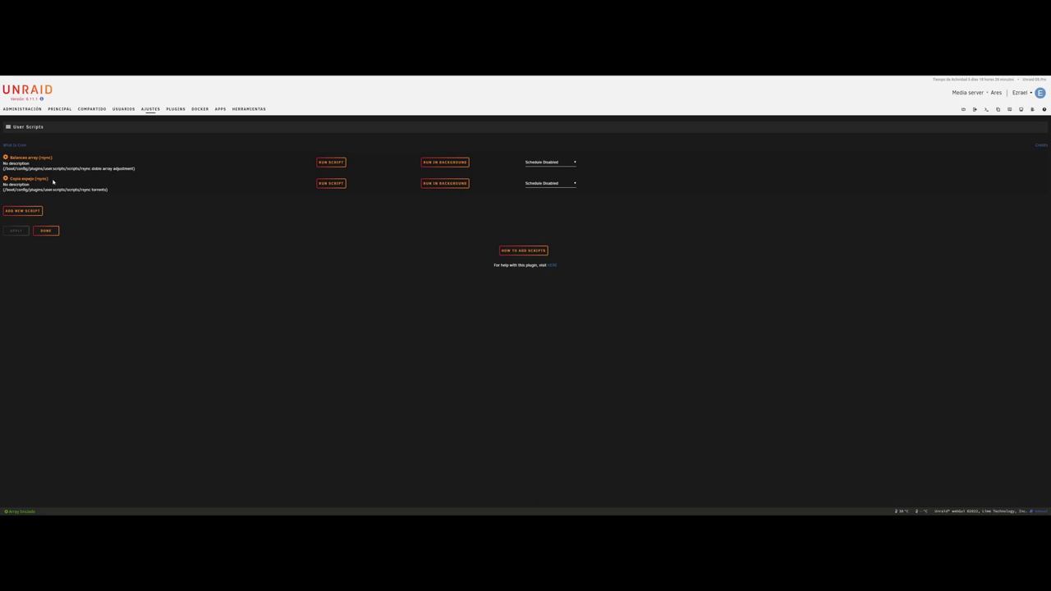
Add a new user script named "Copia Test".
{"action": "left_click", "coordinate": [23, 212]}
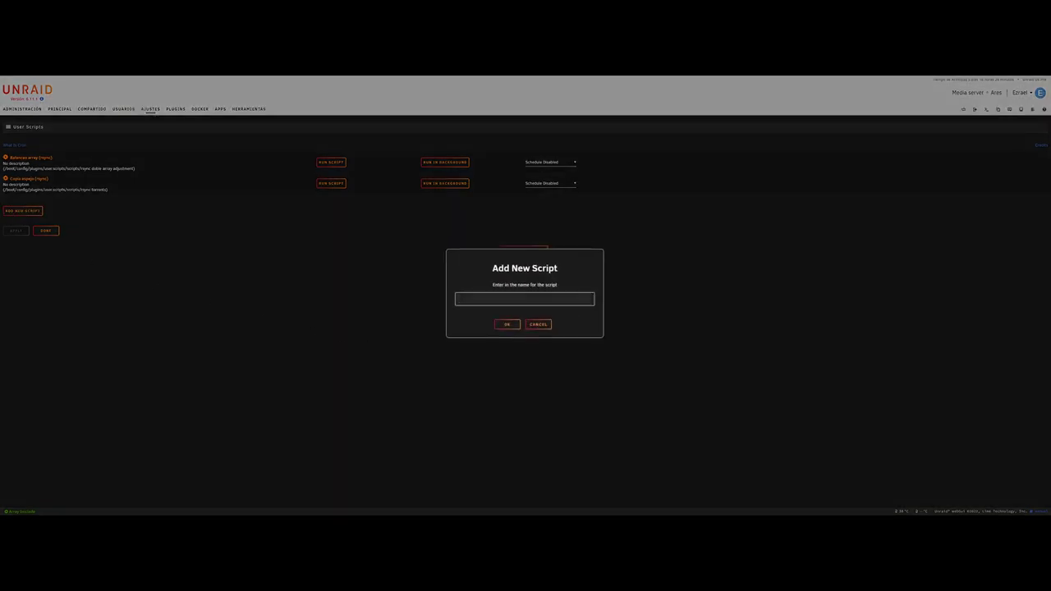
{"action": "type", "text": "Copia Test"}
{"action": "left_click", "coordinate": [509, 324]}
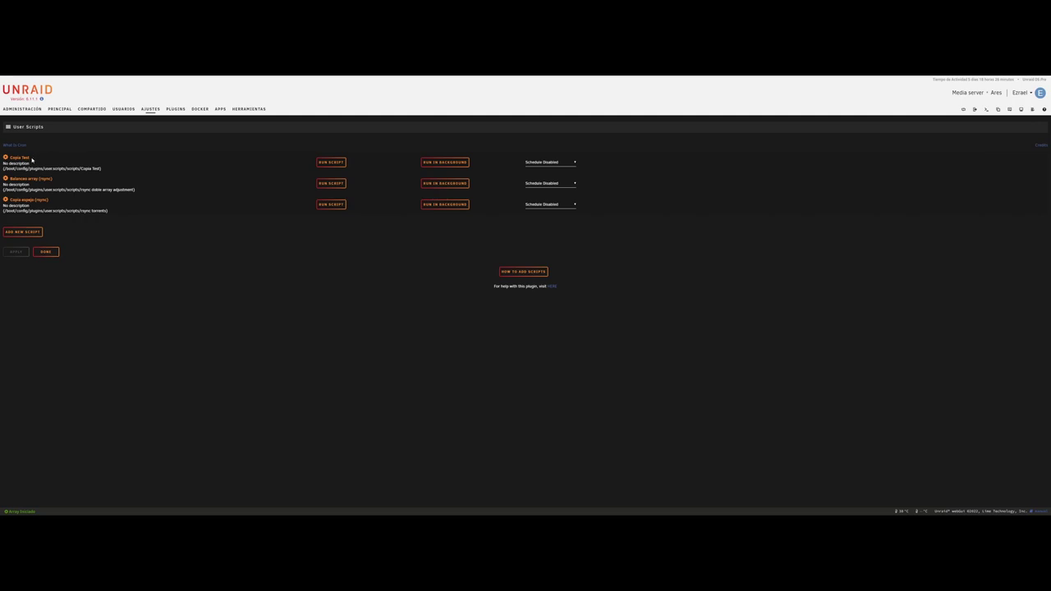
Open the Copia Test script for editing, examine its opening line and leave the editor without saving.
{"action": "left_click", "coordinate": [7, 158]}
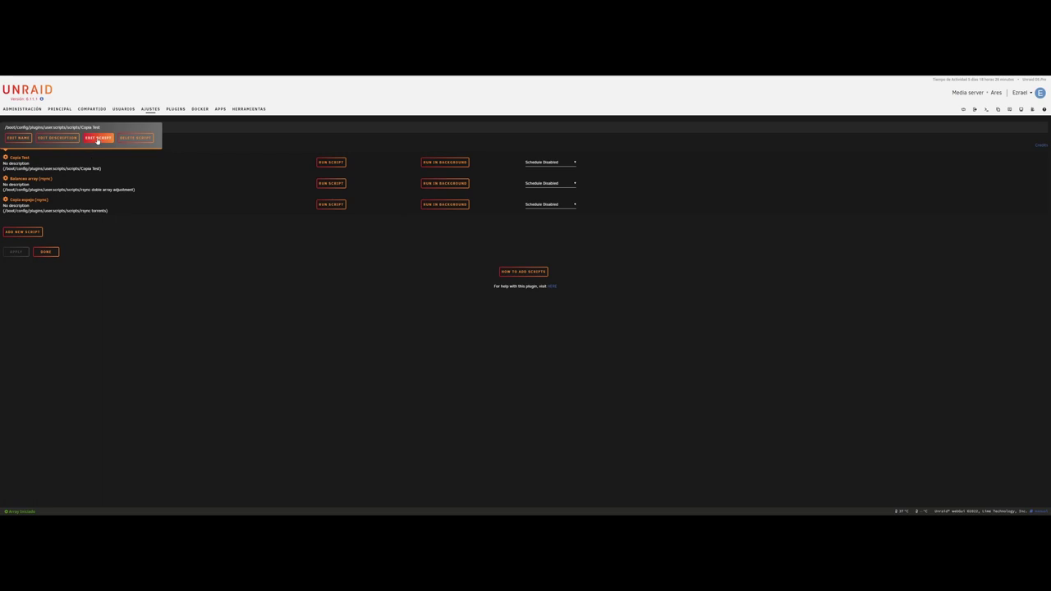
{"action": "left_click", "coordinate": [96, 139]}
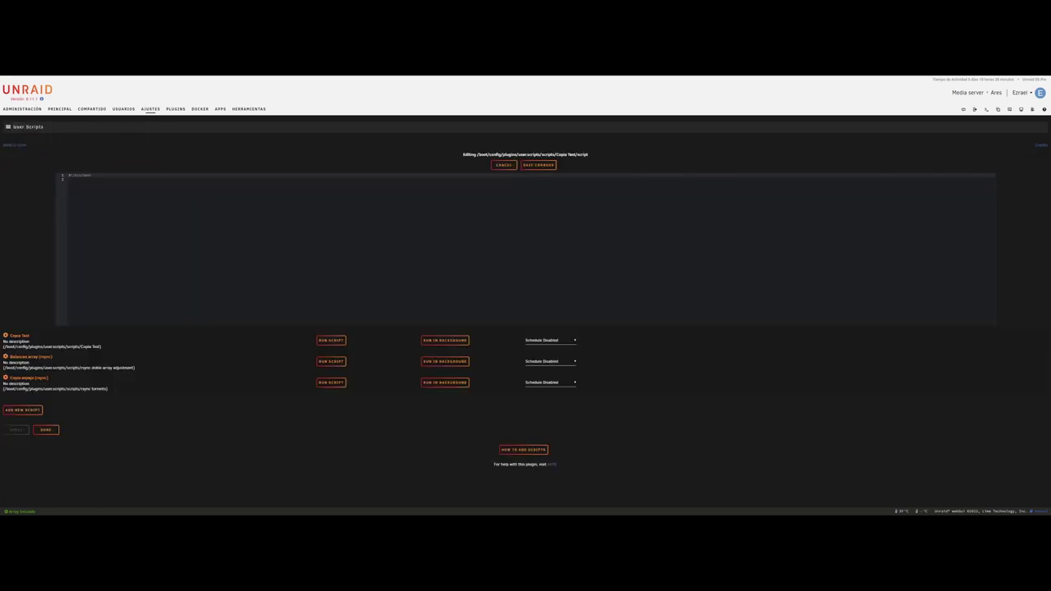
{"action": "key", "text": "shift+Home"}
{"action": "left_click", "coordinate": [97, 176]}
{"action": "left_click", "coordinate": [92, 176]}
{"action": "left_click", "coordinate": [69, 179]}
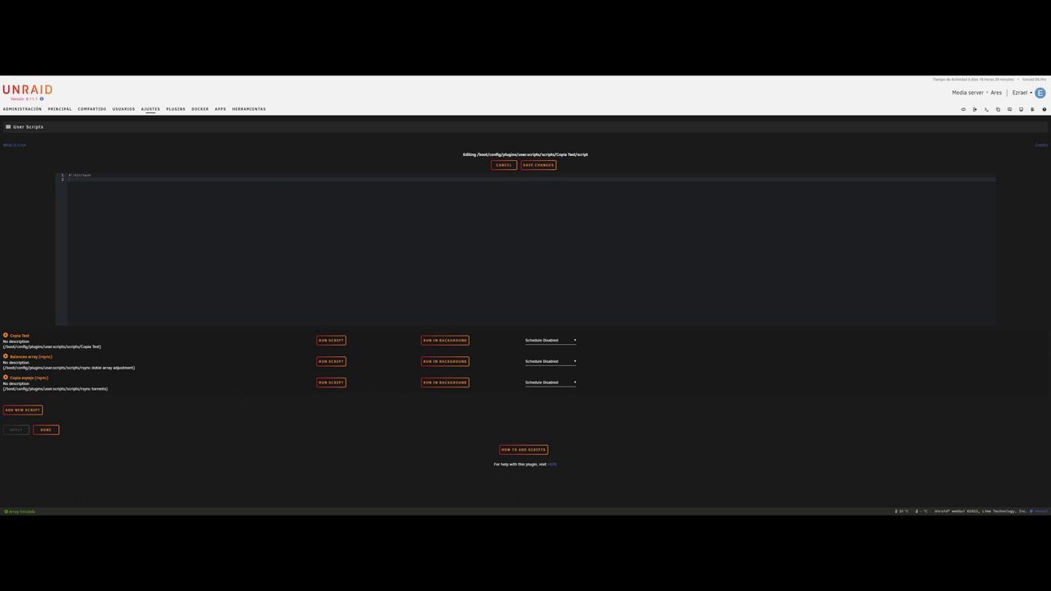
{"action": "left_click", "coordinate": [503, 165]}
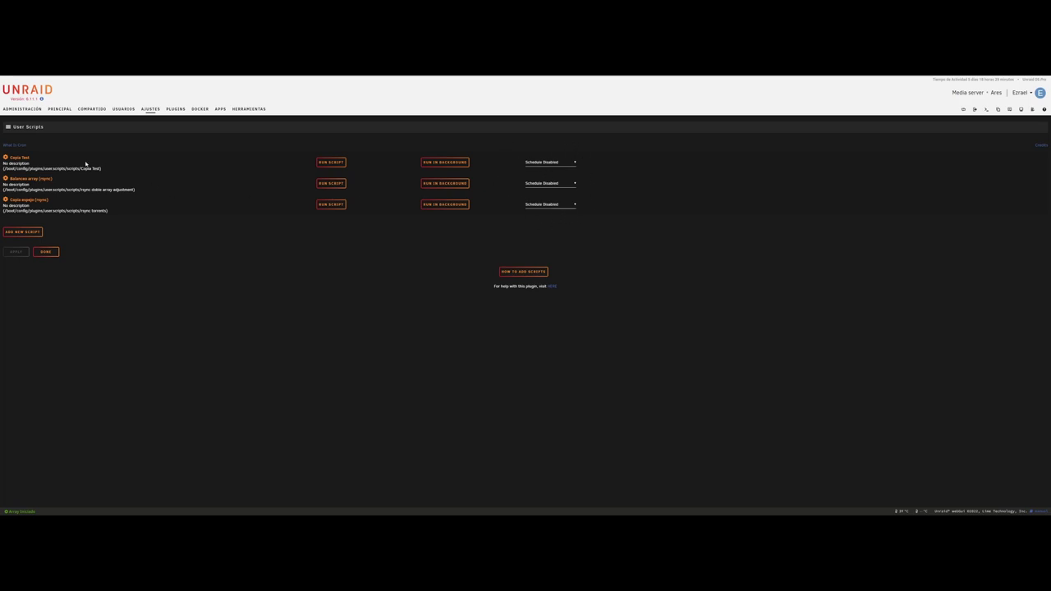
Review the schedule options for the Copia Test script and set its schedule to Custom.
{"action": "left_click", "coordinate": [543, 163]}
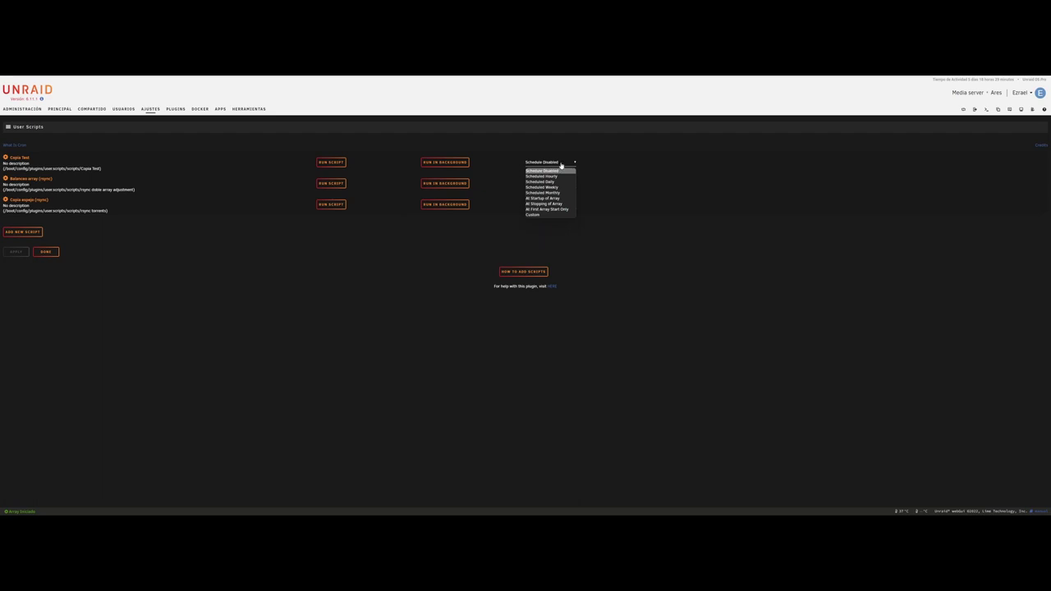
{"action": "left_click", "coordinate": [562, 163]}
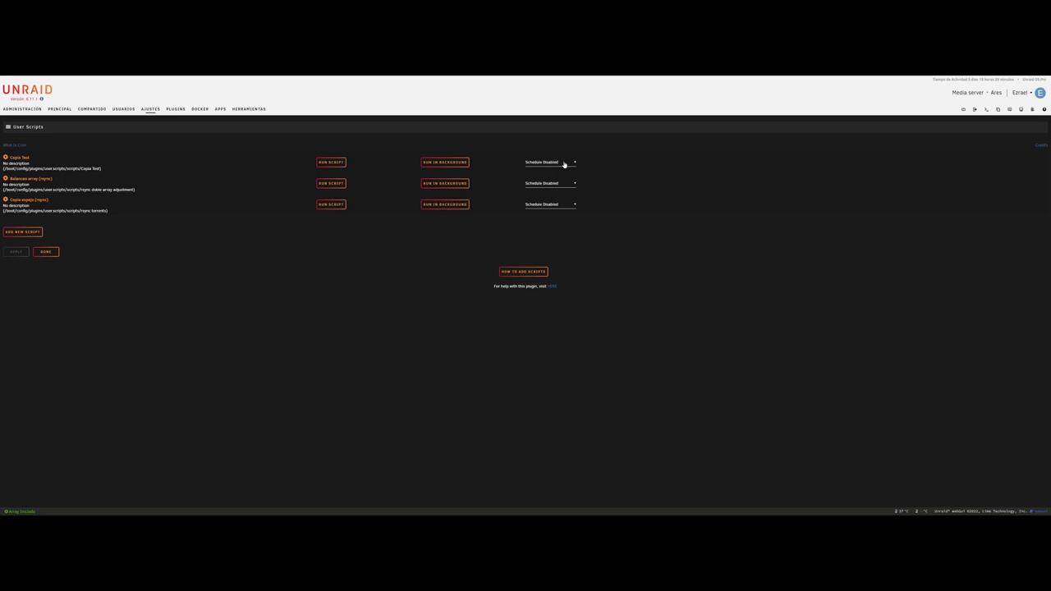
{"action": "left_click", "coordinate": [564, 165]}
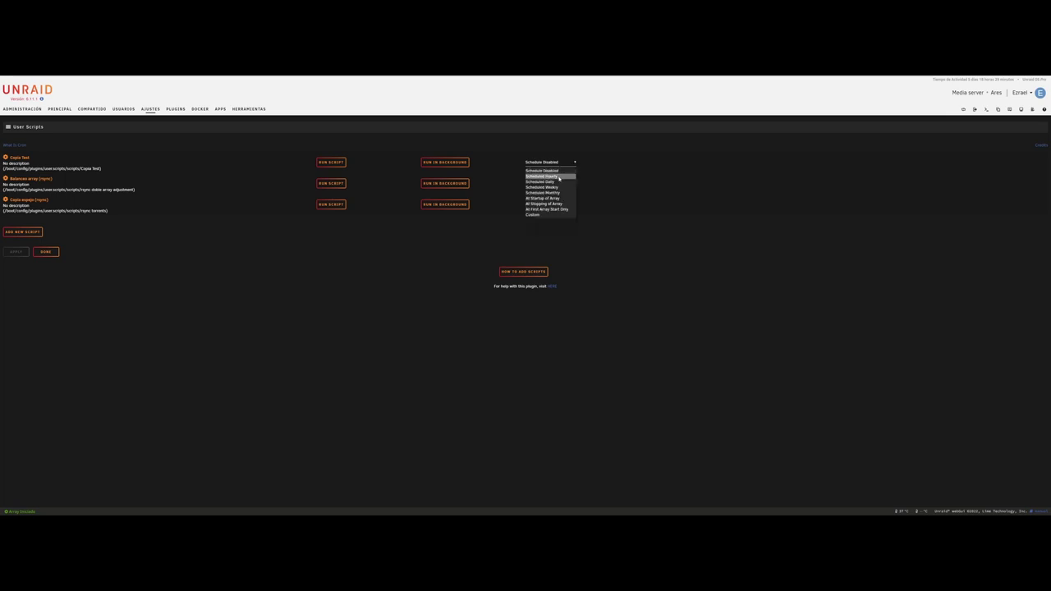
{"action": "key", "text": "Down"}
{"action": "key", "text": "Down"}
{"action": "key", "text": "Down"}
{"action": "key", "text": "Down"}
{"action": "key", "text": "Down"}
{"action": "key", "text": "Down"}
{"action": "key", "text": "Up"}
{"action": "key", "text": "Up"}
{"action": "key", "text": "Up"}
{"action": "key", "text": "Up"}
{"action": "key", "text": "Up"}
{"action": "key", "text": "Up"}
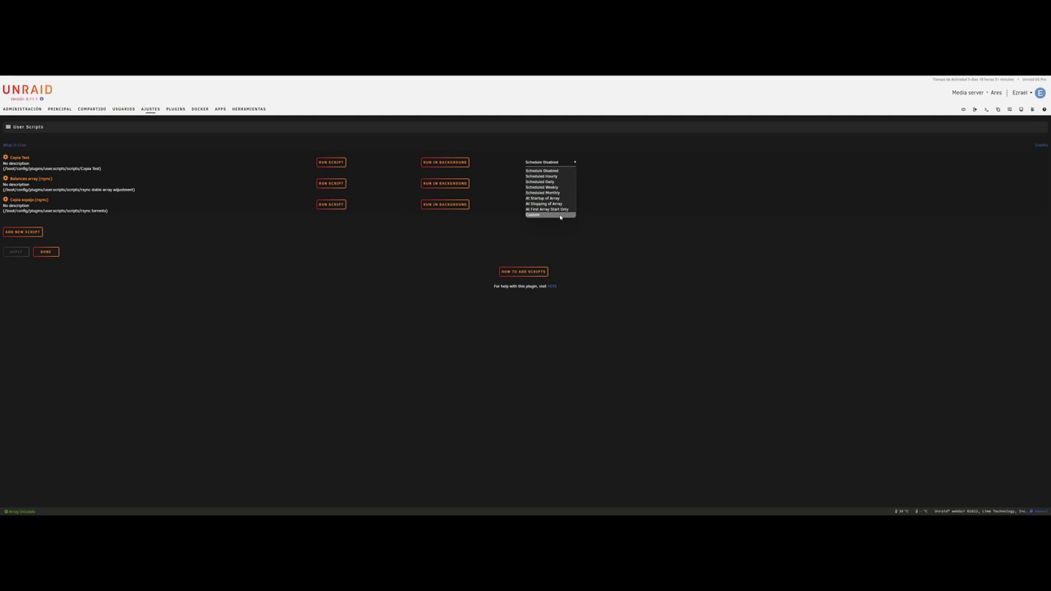
{"action": "left_click", "coordinate": [560, 214]}
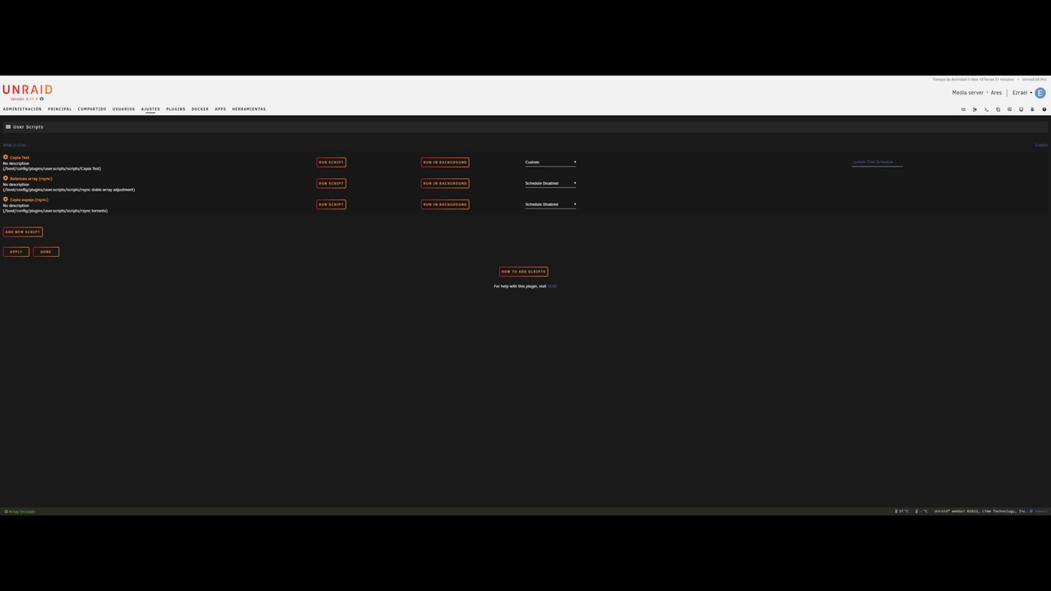
Consult the cron format help for the custom schedule and open the crontab guru online generator.
{"action": "left_click", "coordinate": [877, 162]}
{"action": "mouse_move", "coordinate": [14, 149]}
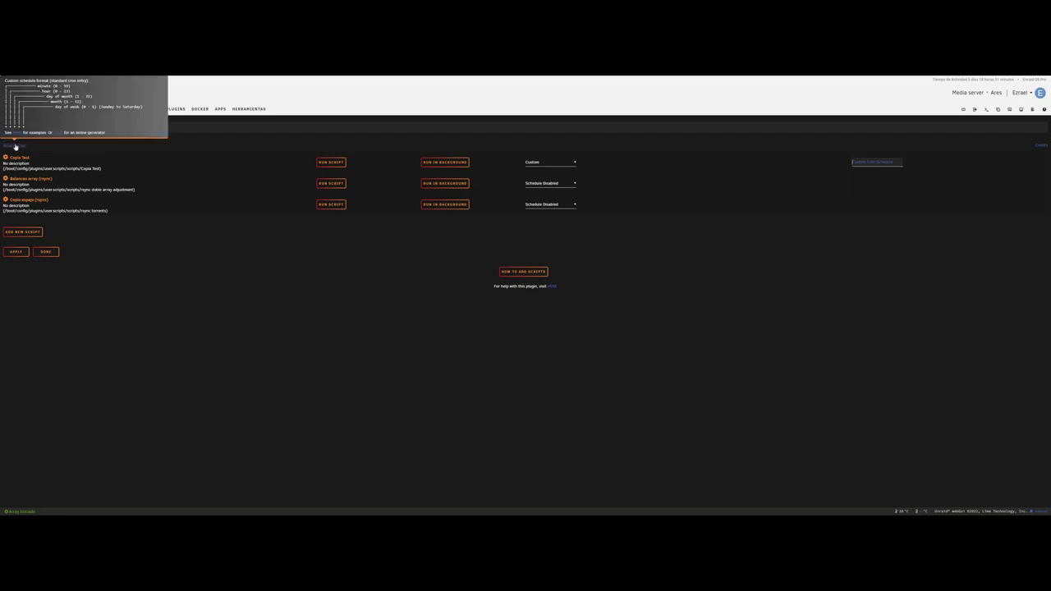
{"action": "left_click", "coordinate": [14, 146]}
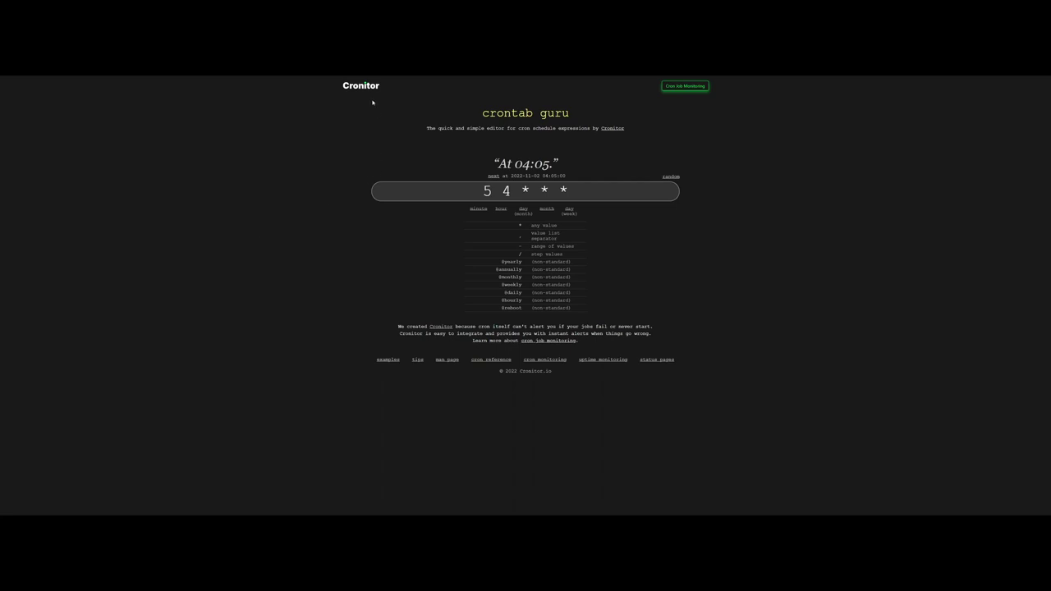
Set the cron expression in crontab guru to * * * * * by replacing the minute and hour values with asterisks.
{"action": "key", "text": "shift+Right"}
{"action": "key", "text": "shift+Right"}
{"action": "key", "text": "shift+Right"}
{"action": "key", "text": "shift+Right"}
{"action": "key", "text": "shift+Right"}
{"action": "key", "text": "shift+Right"}
{"action": "key", "text": "shift+Right"}
{"action": "key", "text": "shift+Right"}
{"action": "key", "text": "shift+Right"}
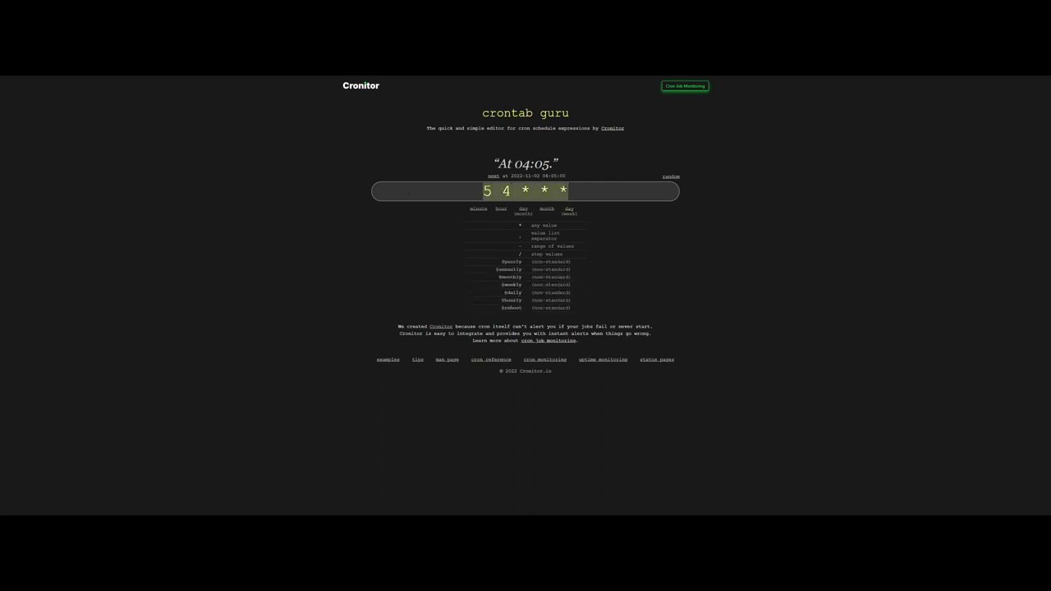
{"action": "key", "text": "Left"}
{"action": "key", "text": "Right"}
{"action": "key", "text": "Right"}
{"action": "key", "text": "Right"}
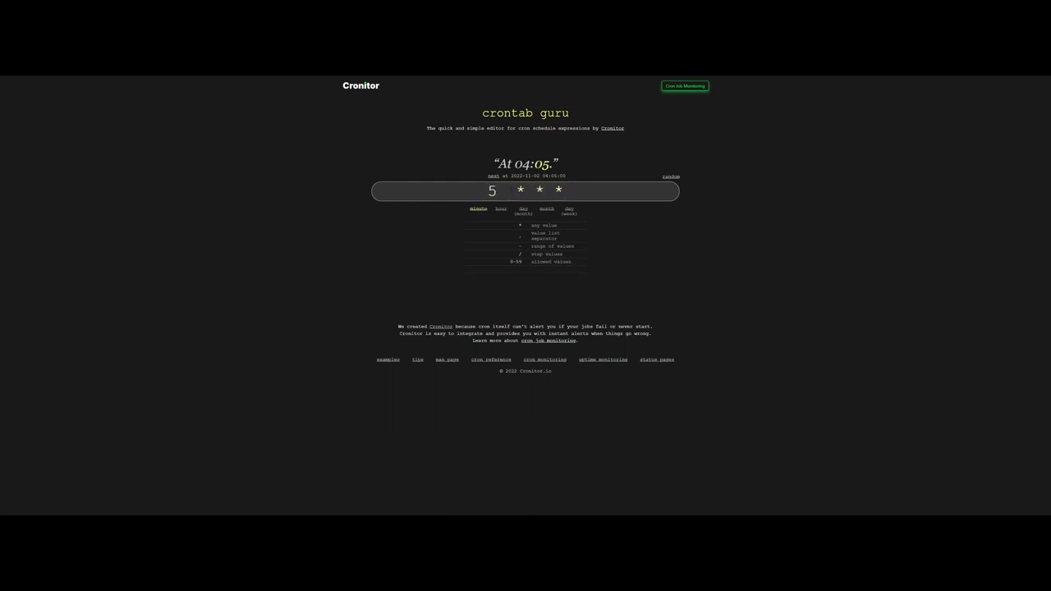
{"action": "key", "text": "BackSpace"}
{"action": "type", "text": "*"}
{"action": "key", "text": "Left"}
{"action": "key", "text": "BackSpace"}
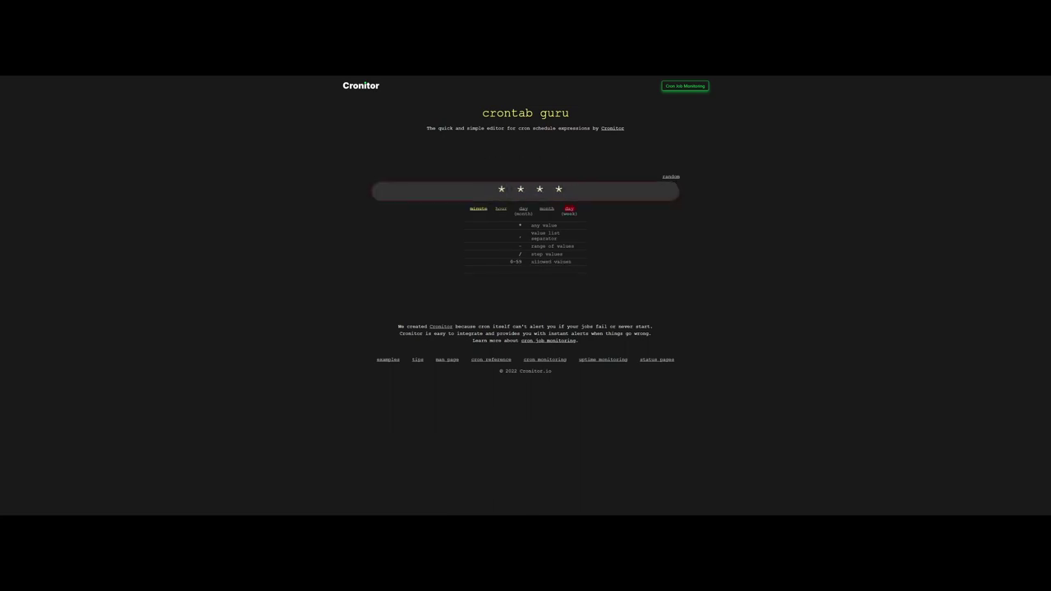
{"action": "type", "text": "*"}
{"action": "left_click", "coordinate": [719, 264]}
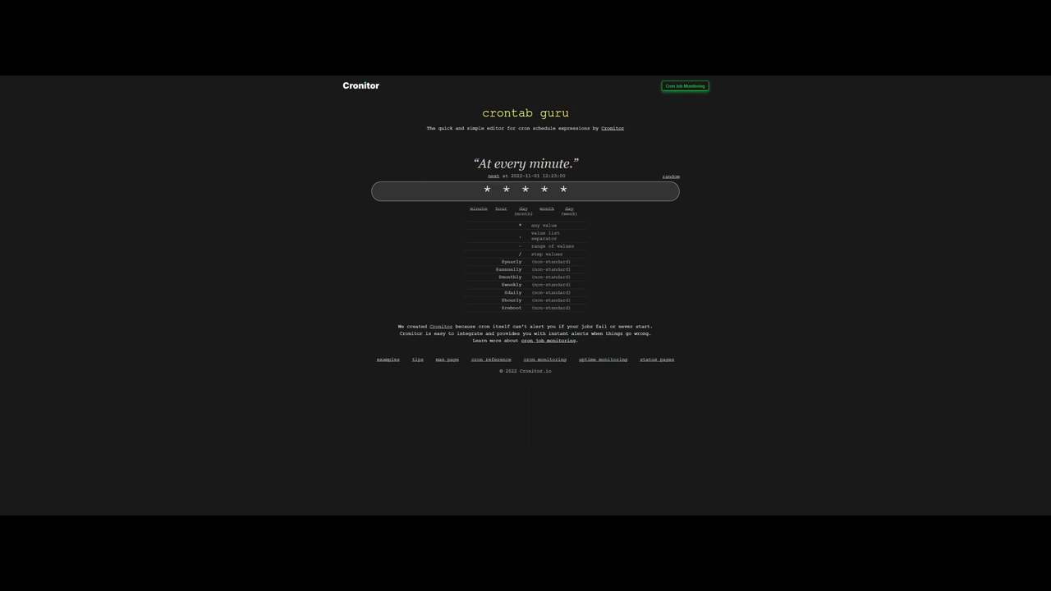
Examine the fields of the cron expression one by one, from minute to day of the week, with their allowed values.
{"action": "key", "text": "Tab"}
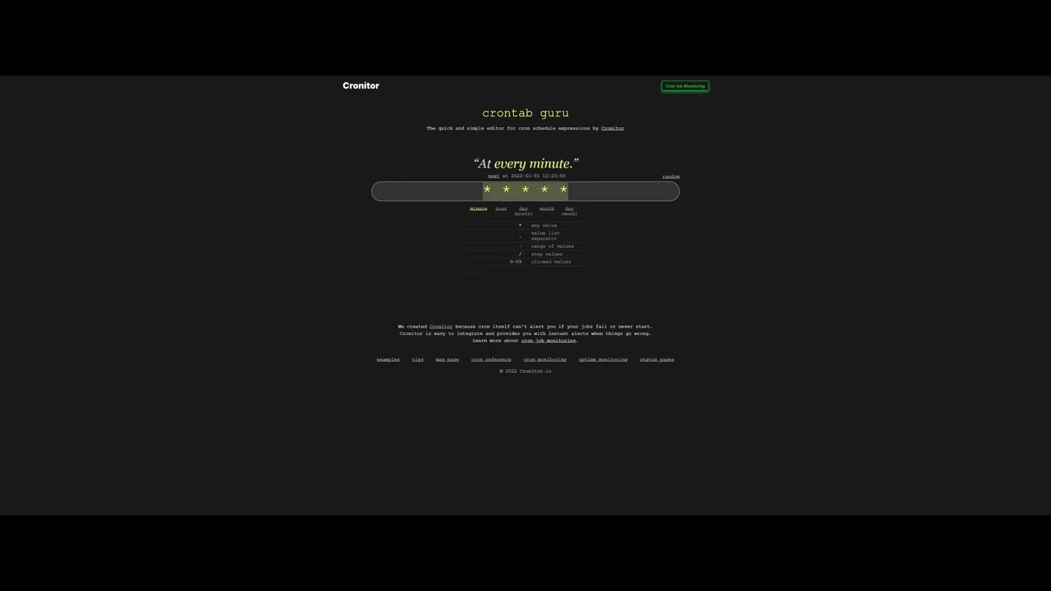
{"action": "key", "text": "Right"}
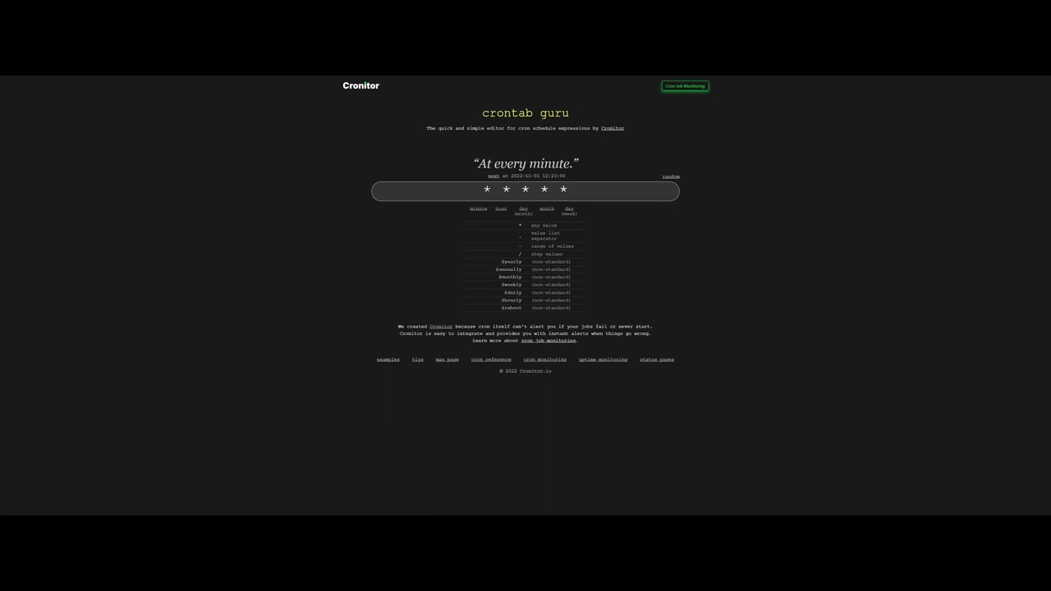
{"action": "left_click", "coordinate": [479, 209]}
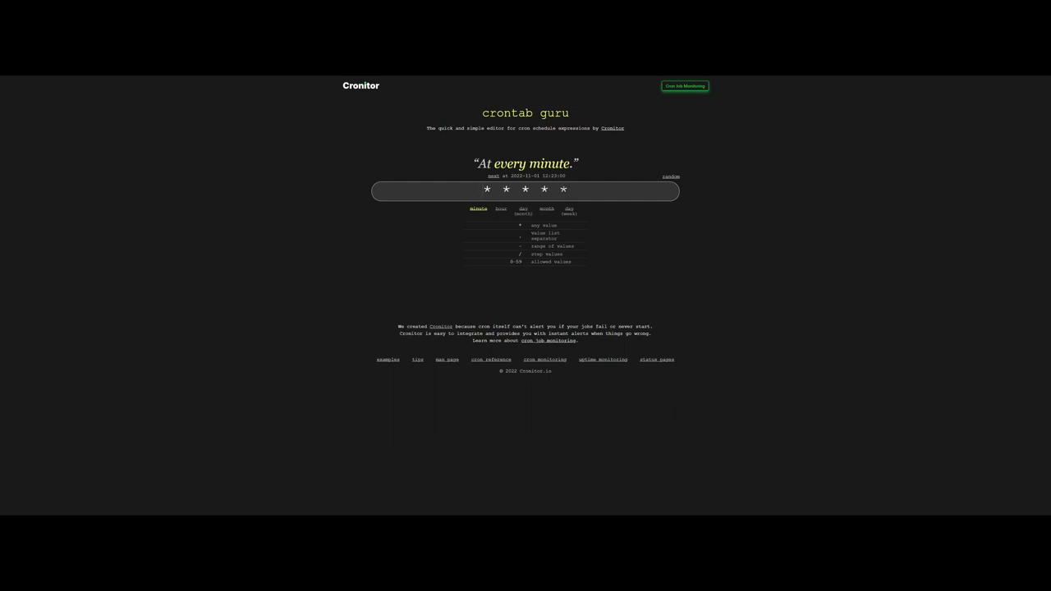
{"action": "left_click", "coordinate": [569, 210]}
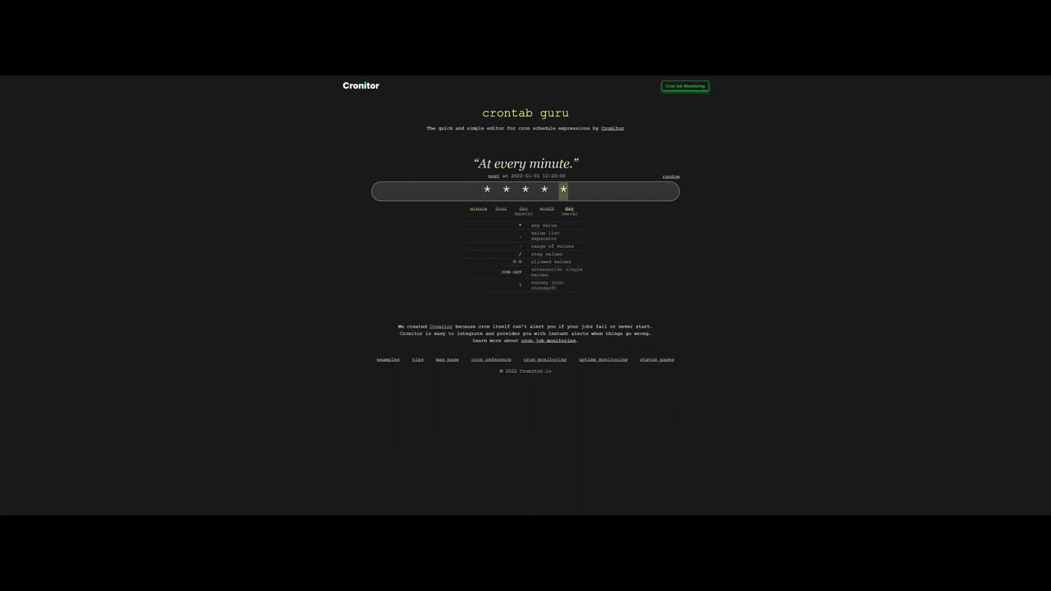
{"action": "left_click", "coordinate": [704, 222]}
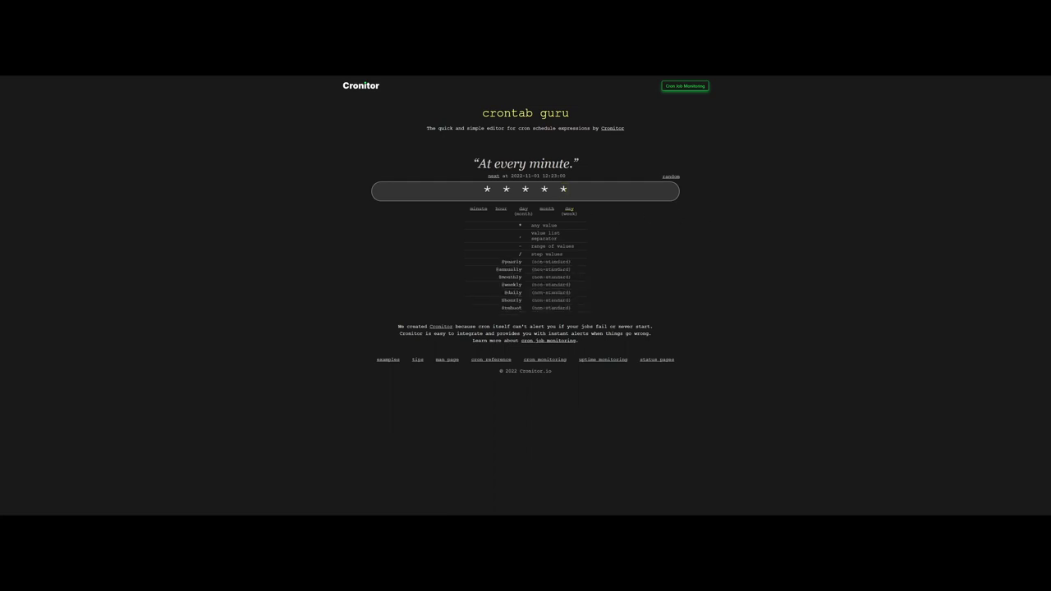
{"action": "left_click", "coordinate": [487, 190]}
{"action": "key", "text": "Right"}
{"action": "key", "text": "Right"}
{"action": "key", "text": "Right"}
{"action": "key", "text": "Right"}
{"action": "key", "text": "Right"}
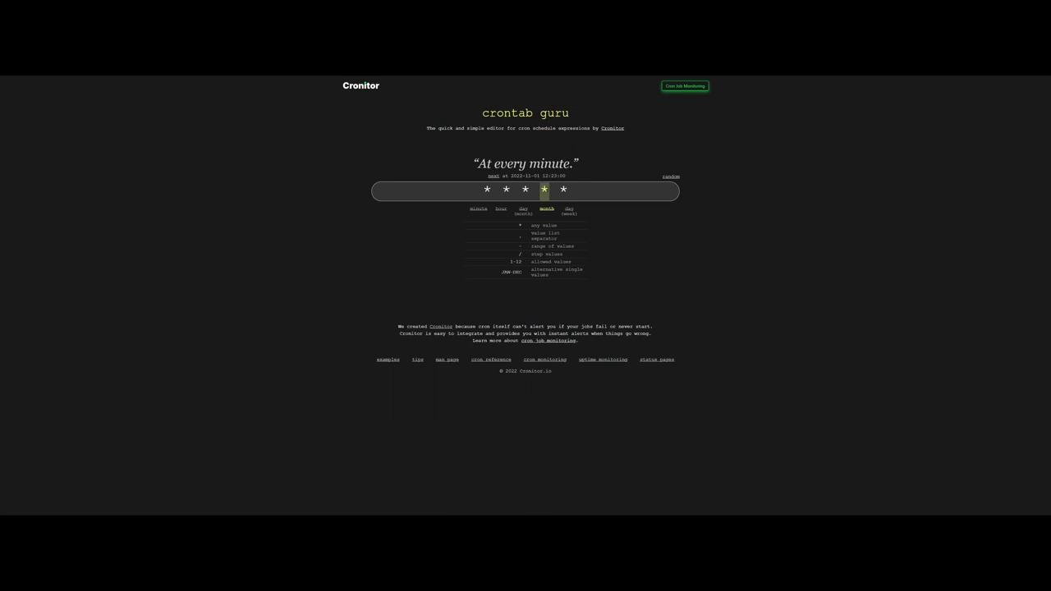
{"action": "key", "text": "Right"}
{"action": "key", "text": "Right"}
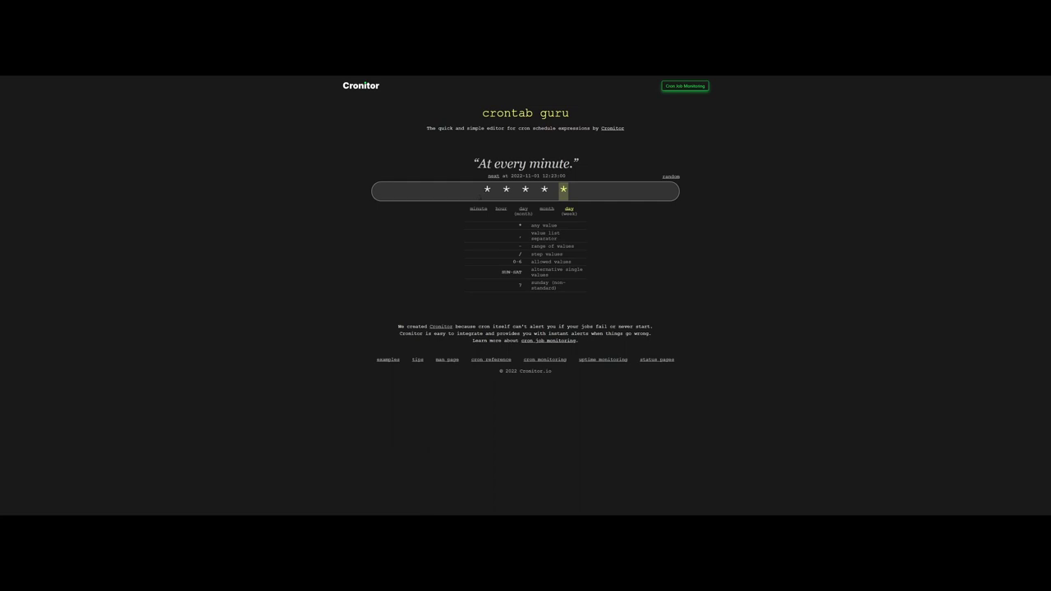
Try 5 as the minute value of the cron expression and restore that field to *.
{"action": "left_click", "coordinate": [483, 190]}
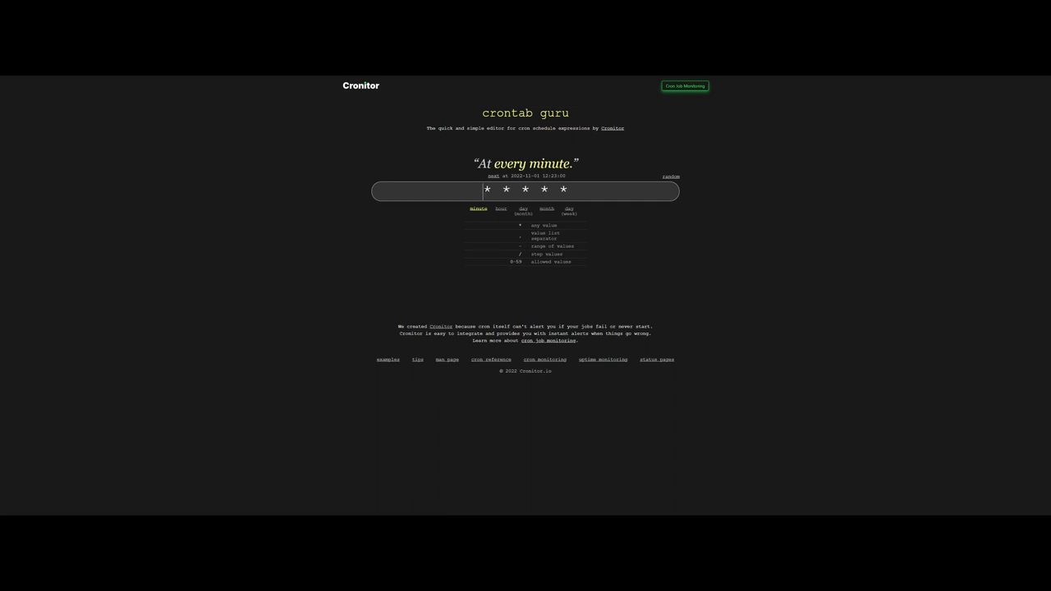
{"action": "key", "text": "Delete"}
{"action": "type", "text": "5"}
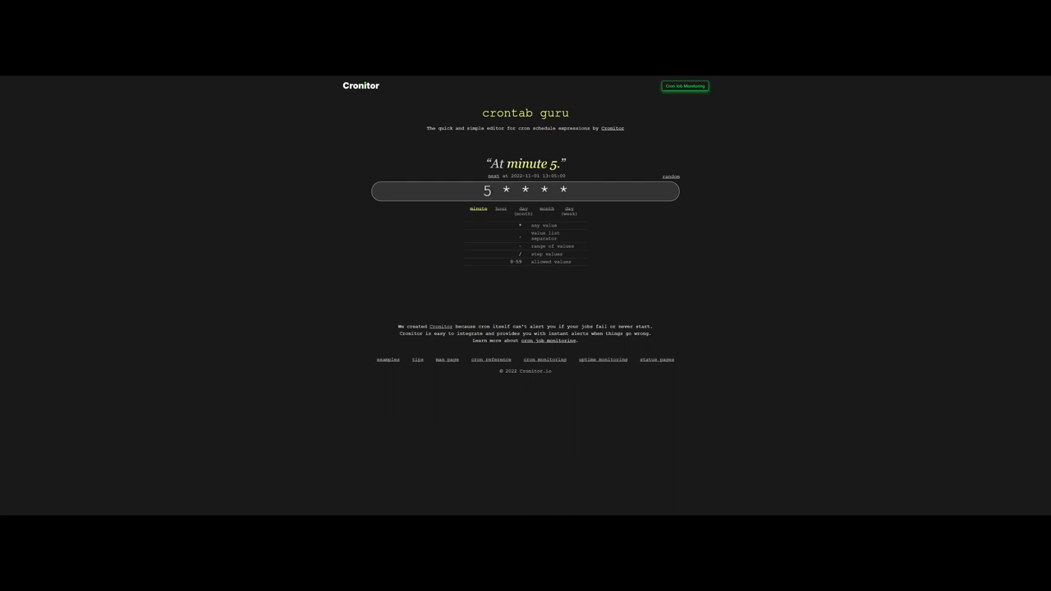
{"action": "key", "text": "BackSpace"}
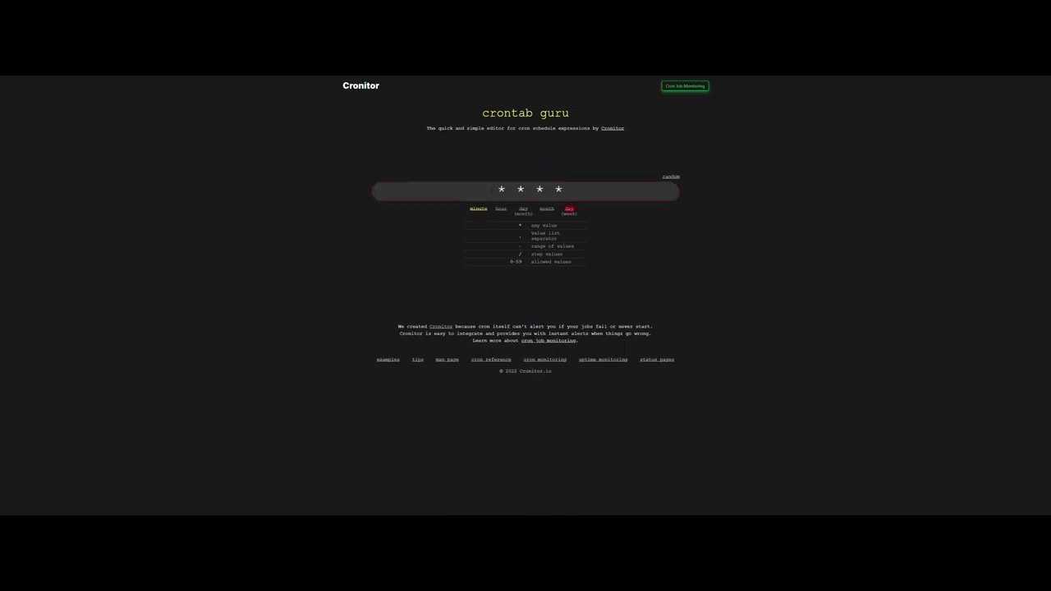
{"action": "type", "text": "*"}
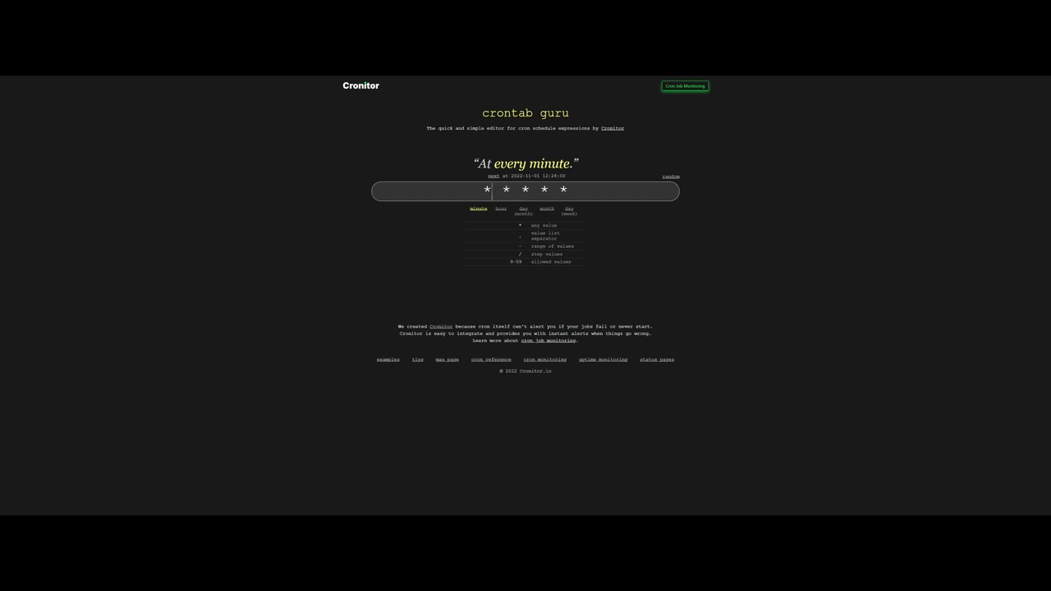
Set the day-of-week field of the cron expression to 1, keeping asterisks in the other fields.
{"action": "key", "text": "Right"}
{"action": "key", "text": "Right"}
{"action": "key", "text": "Right"}
{"action": "key", "text": "Right"}
{"action": "key", "text": "Right"}
{"action": "key", "text": "Right"}
{"action": "key", "text": "Right"}
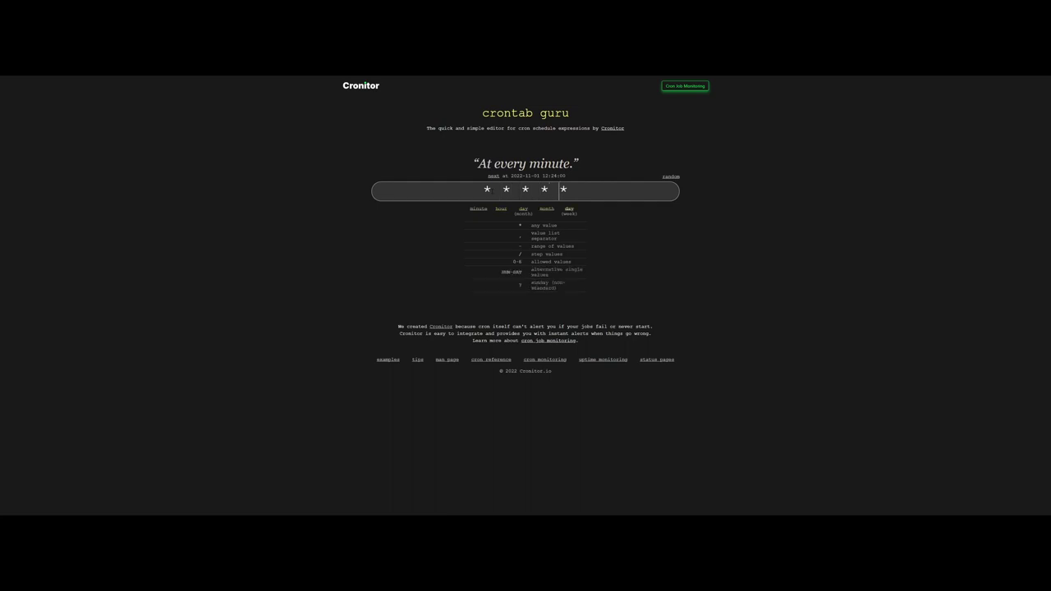
{"action": "key", "text": "Delete"}
{"action": "type", "text": "1"}
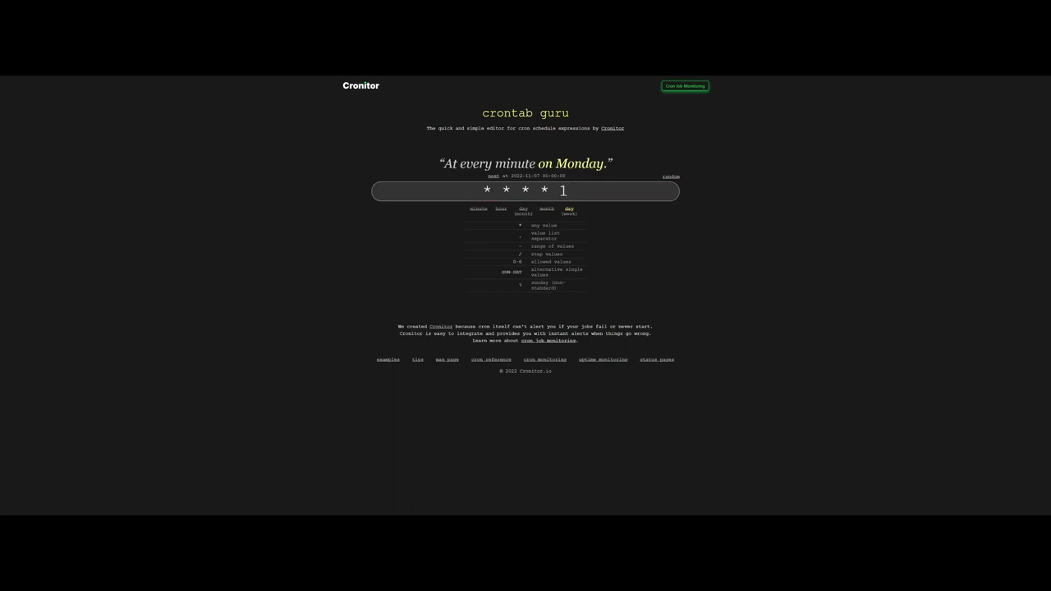
Extend the day-of-week field of the cron expression to 1,3,4.
{"action": "type", "text": ",3"}
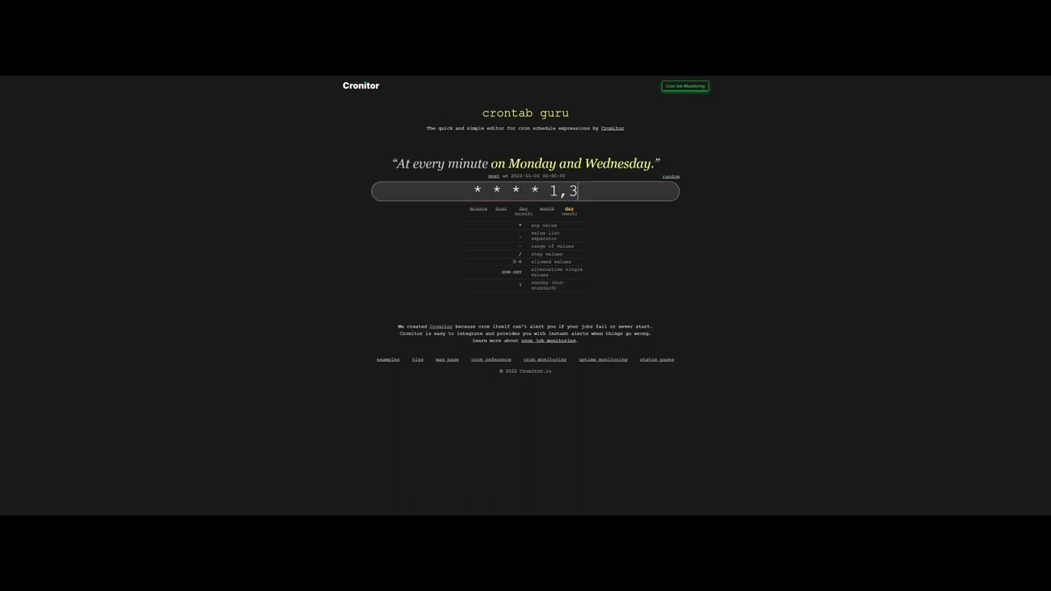
{"action": "type", "text": ",4"}
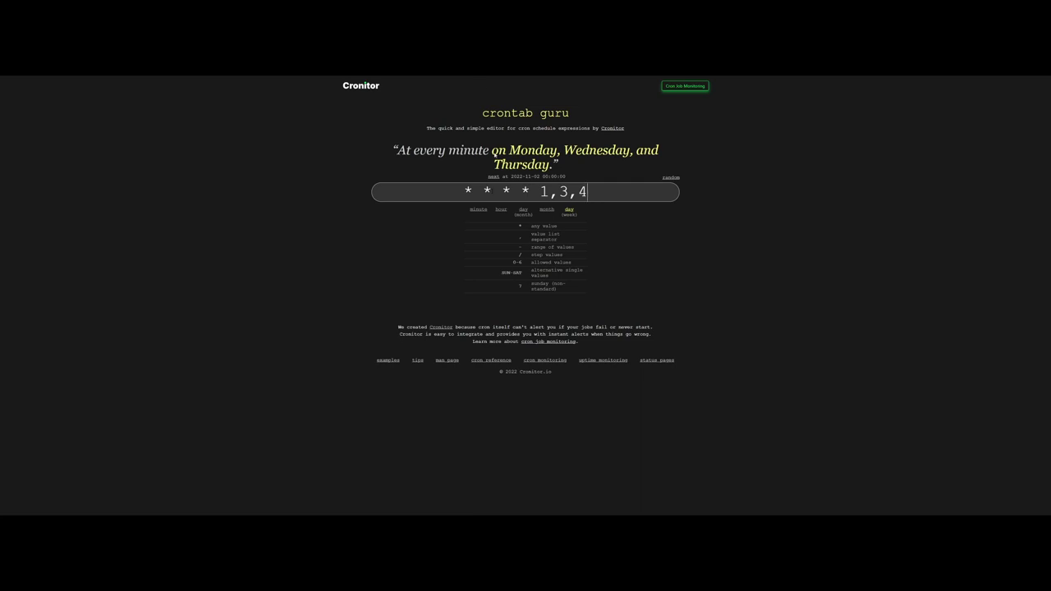
Examine the whole cron expression alongside its plain-language description, highlighting the fields and the matching words.
{"action": "key", "text": "shift+Left"}
{"action": "key", "text": "shift+Left"}
{"action": "key", "text": "shift+Left"}
{"action": "key", "text": "shift+Left"}
{"action": "key", "text": "shift+Left"}
{"action": "key", "text": "shift+Left"}
{"action": "key", "text": "shift+Left"}
{"action": "key", "text": "shift+Left"}
{"action": "key", "text": "shift+Left"}
{"action": "key", "text": "shift+Left"}
{"action": "key", "text": "shift+Left"}
{"action": "key", "text": "shift+Left"}
{"action": "key", "text": "shift+Left"}
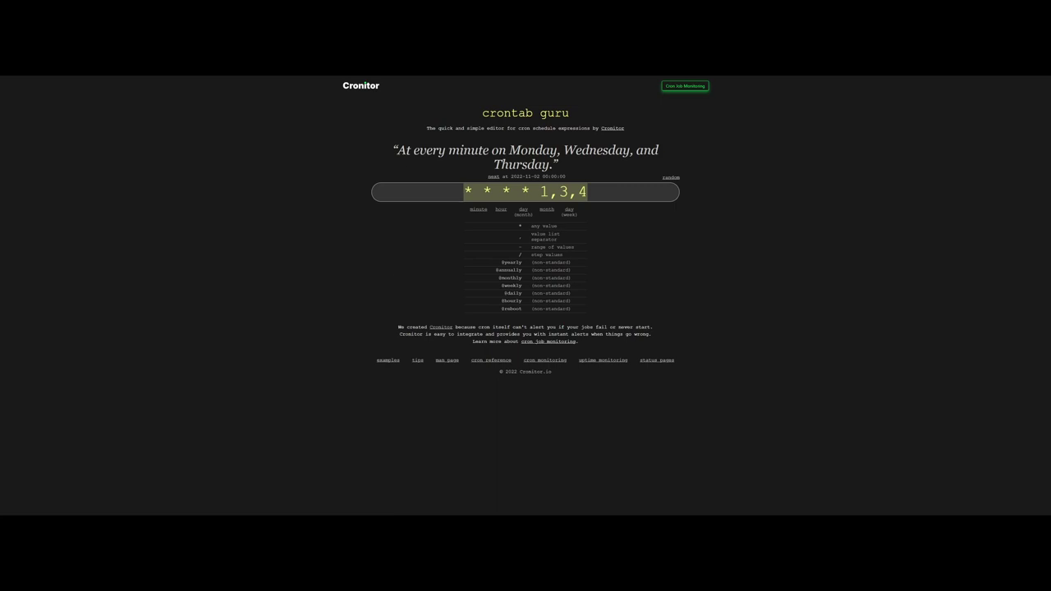
{"action": "key", "text": "Left"}
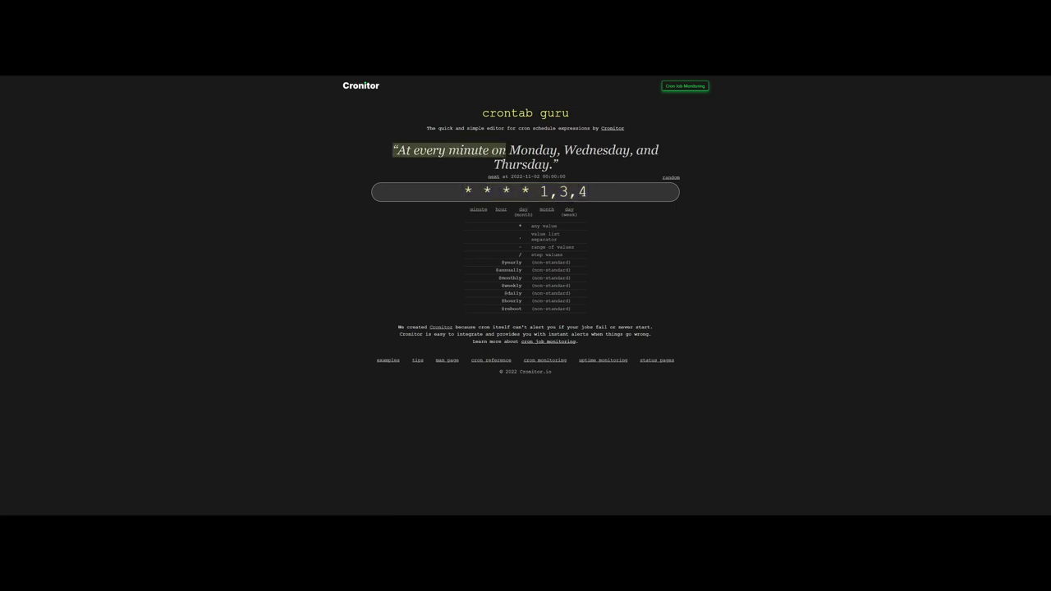
{"action": "key", "text": "shift+Right"}
{"action": "key", "text": "shift+Right"}
{"action": "key", "text": "shift+Right"}
{"action": "key", "text": "shift+Right"}
{"action": "key", "text": "shift+Right"}
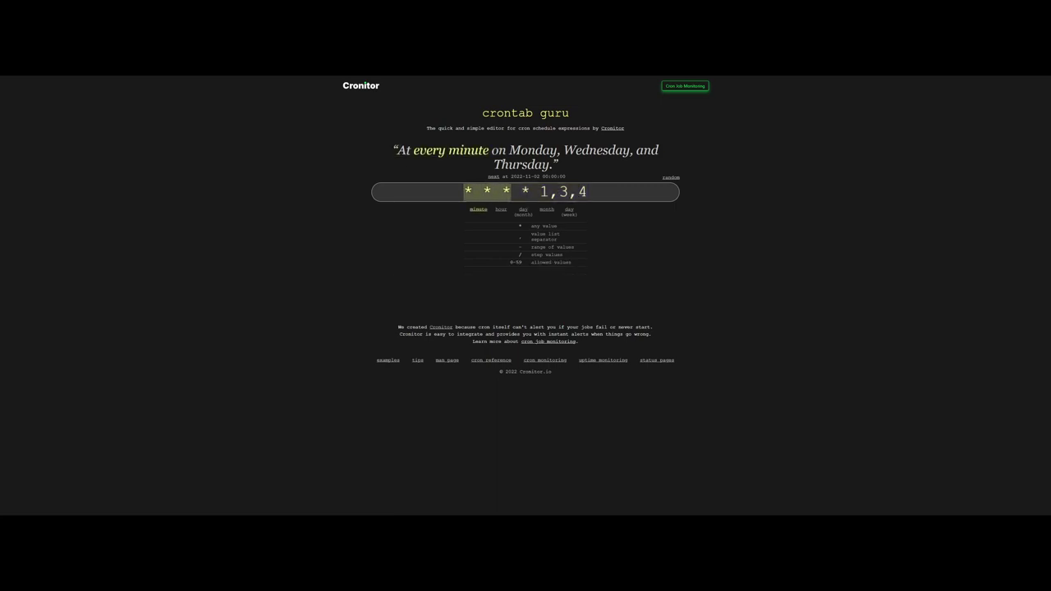
{"action": "key", "text": "Right"}
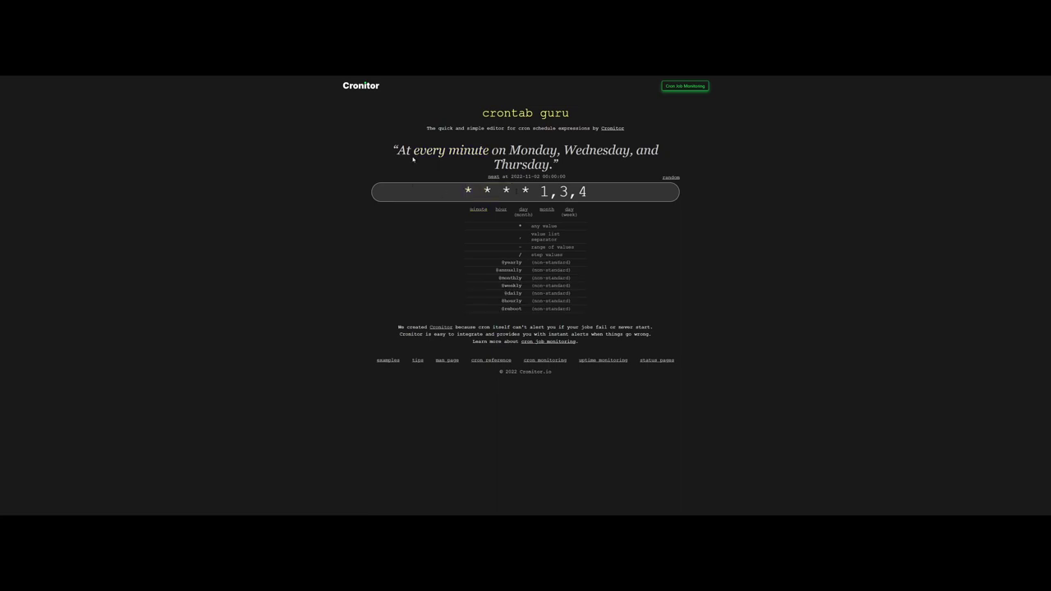
{"action": "key", "text": "Home"}
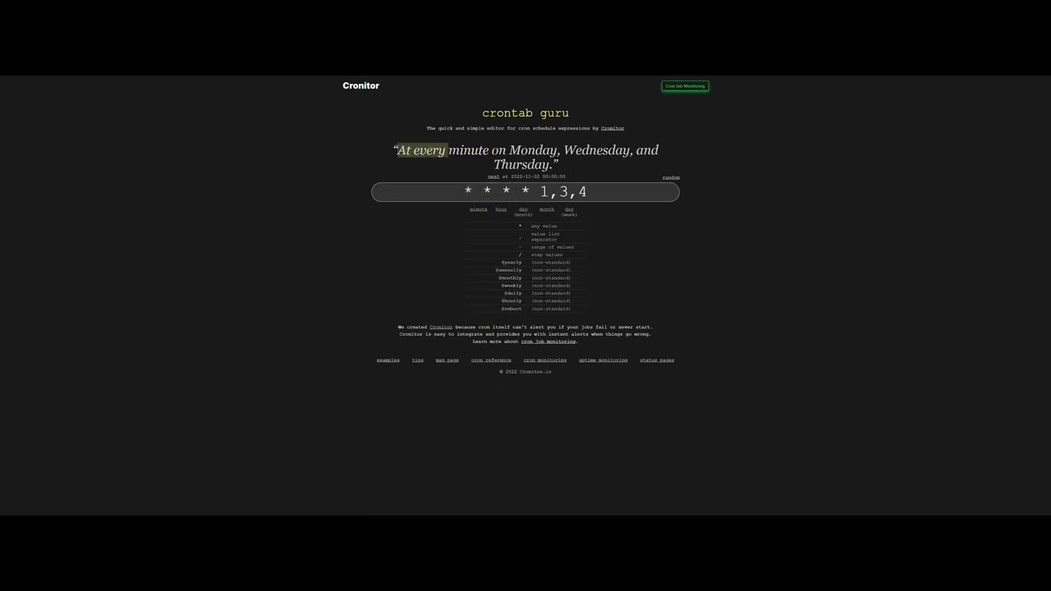
{"action": "key", "text": "End"}
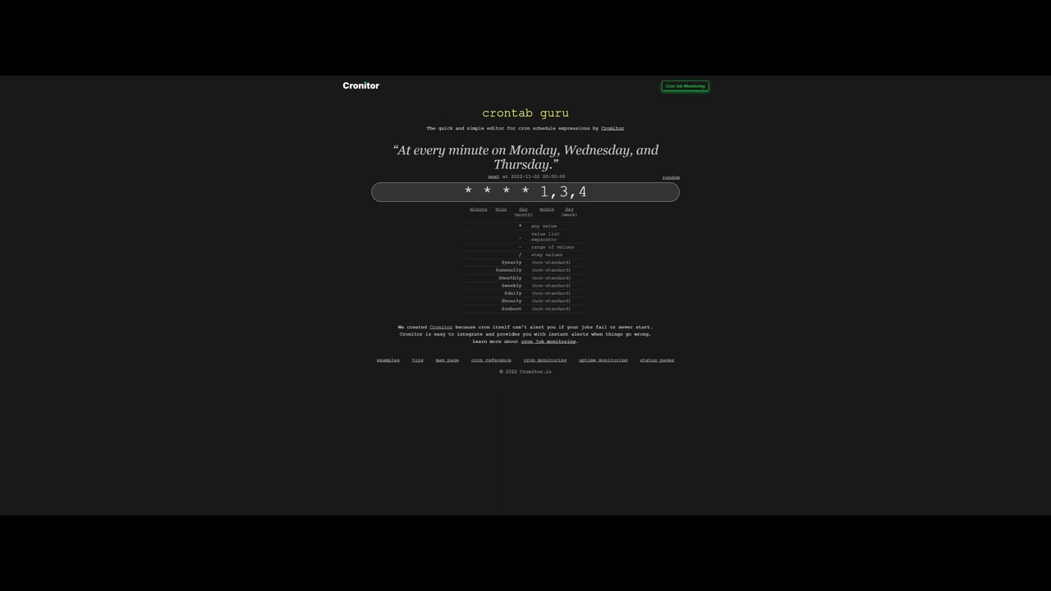
Try 1 as the hour value of the cron expression and restore that field to *.
{"action": "left_click", "coordinate": [473, 193]}
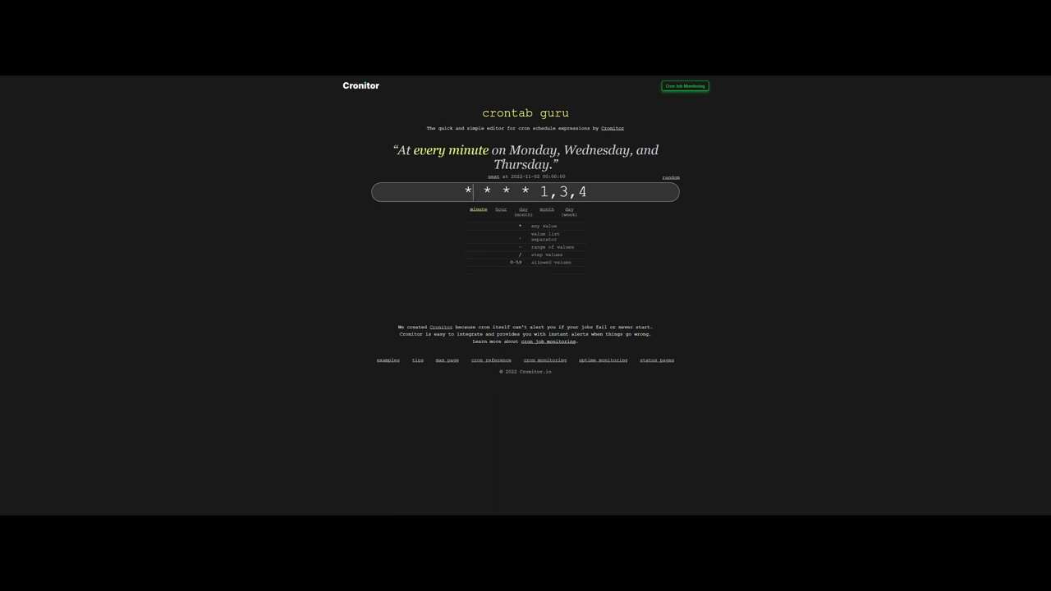
{"action": "key", "text": "Right"}
{"action": "key", "text": "Right"}
{"action": "key", "text": "BackSpace"}
{"action": "type", "text": "1"}
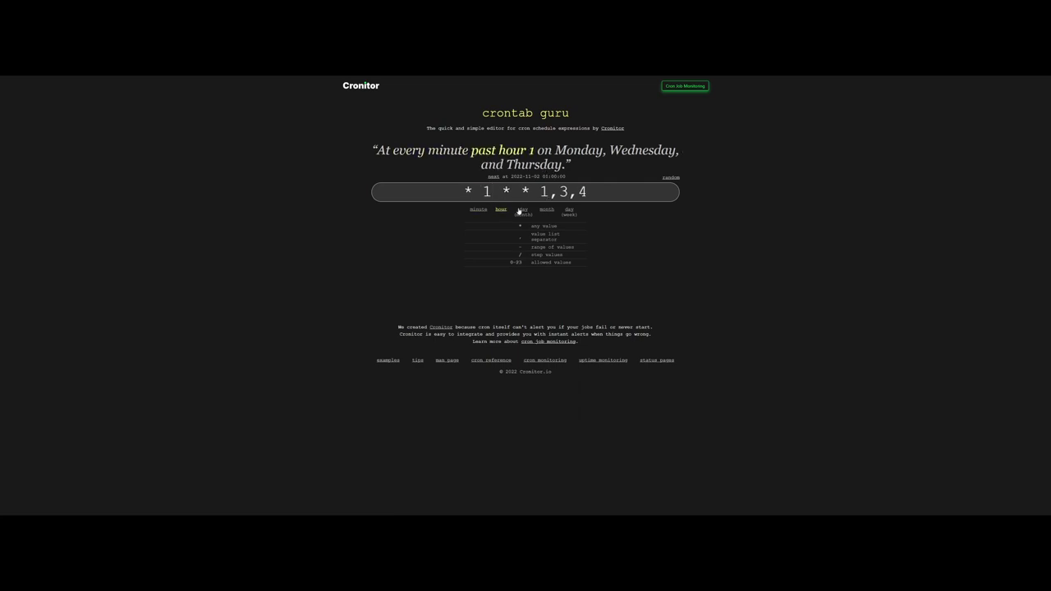
{"action": "key", "text": "BackSpace"}
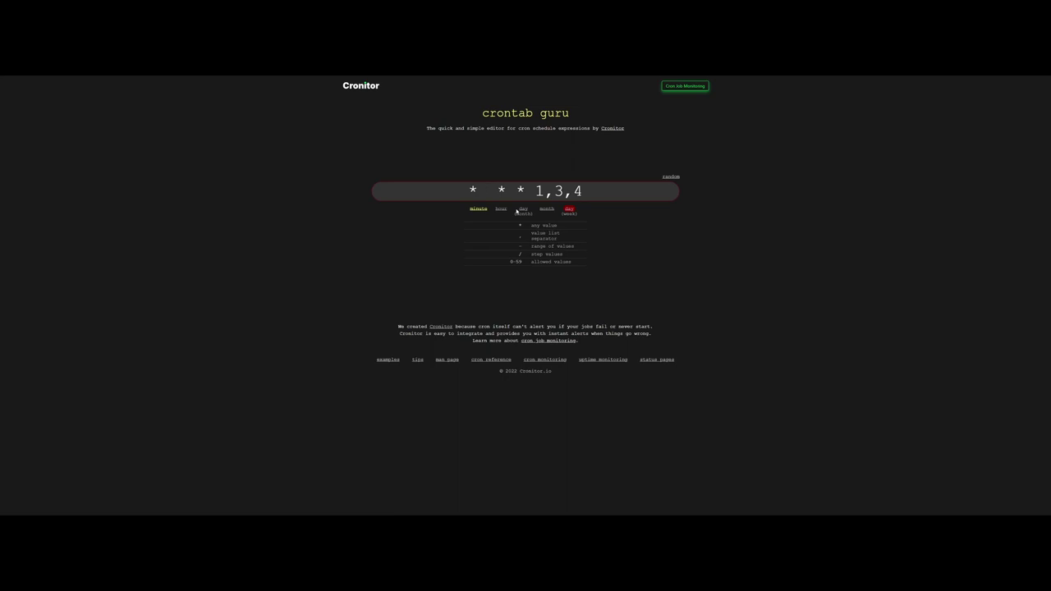
{"action": "type", "text": "*"}
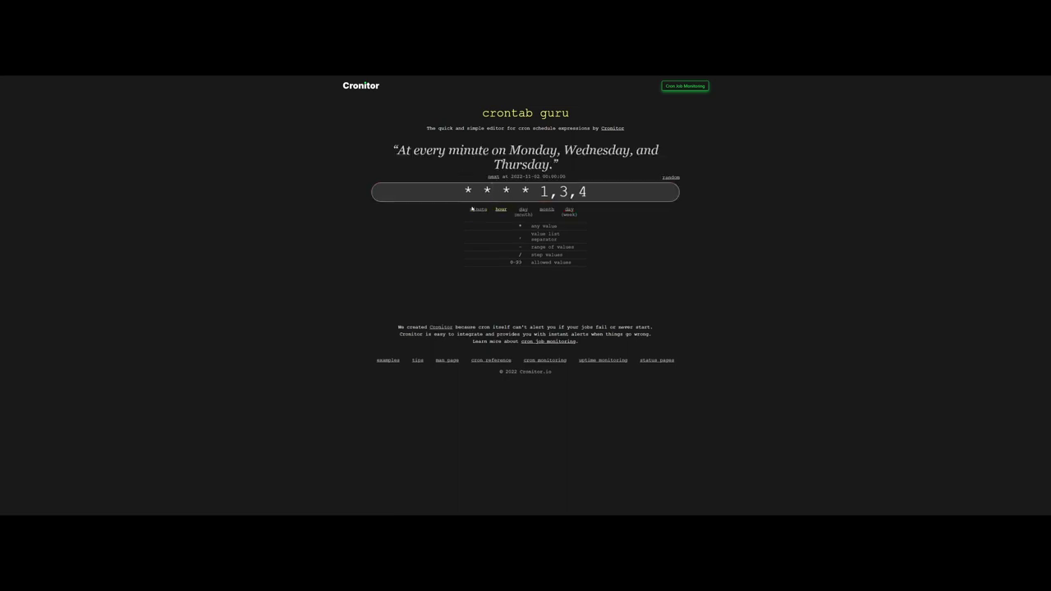
Leave full-screen view to check the crontab guru page's web address, and return to full screen.
{"action": "key", "text": "ctrl+a"}
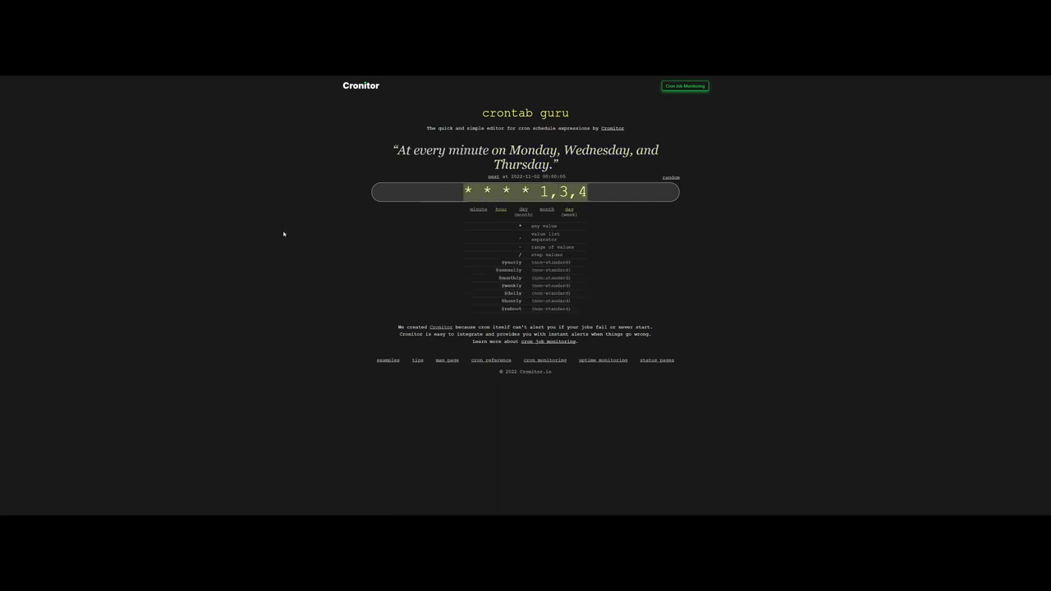
{"action": "key", "text": "F11"}
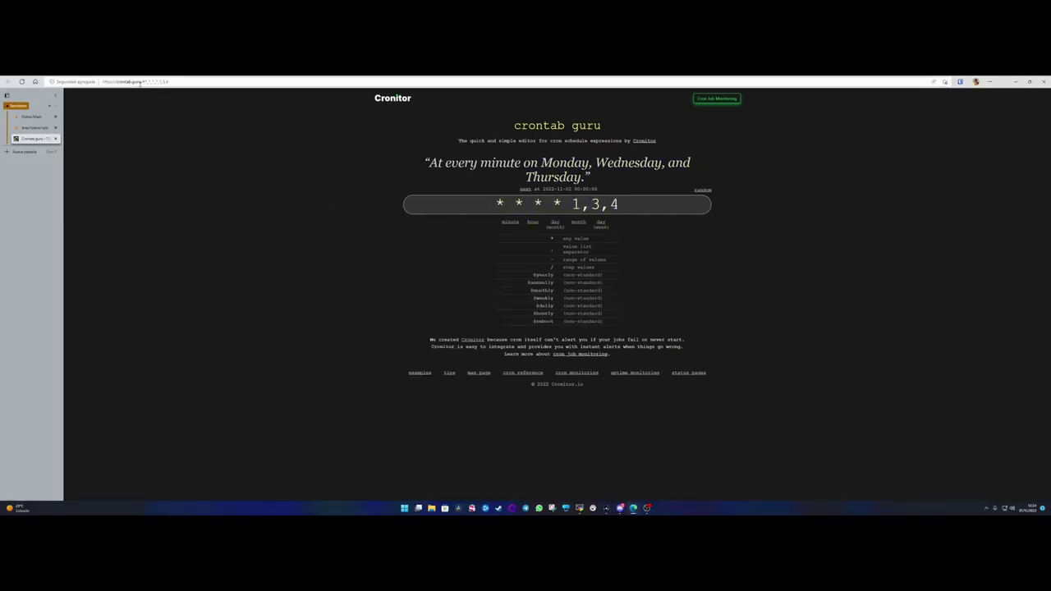
{"action": "key", "text": "F11"}
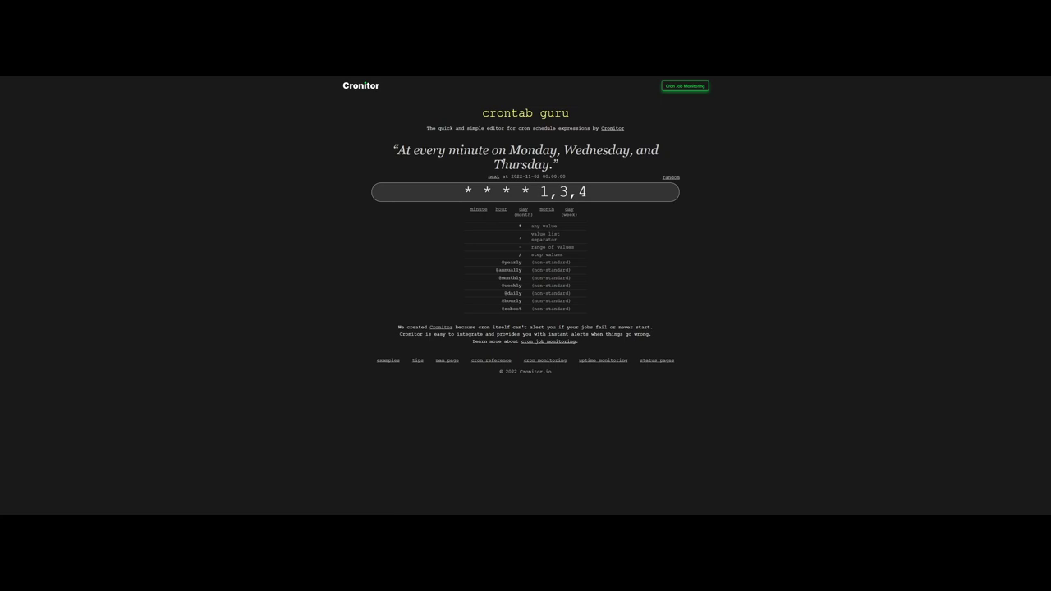
Reset the day-of-week field to * so the cron expression reads * * * * *.
{"action": "left_click_drag", "start_coordinate": [465, 191], "coordinate": [588, 193]}
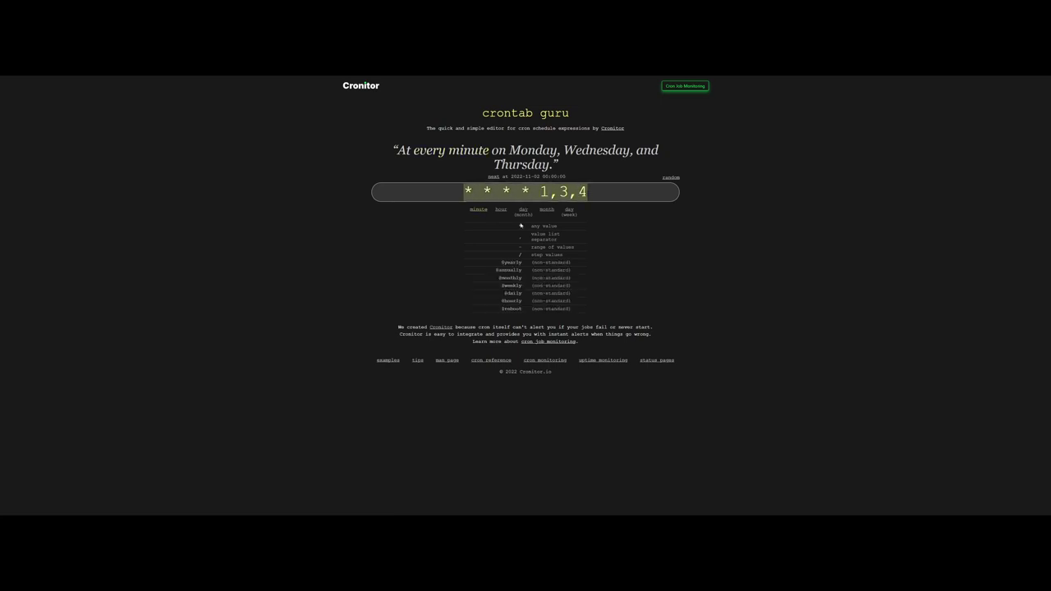
{"action": "left_click", "coordinate": [476, 197]}
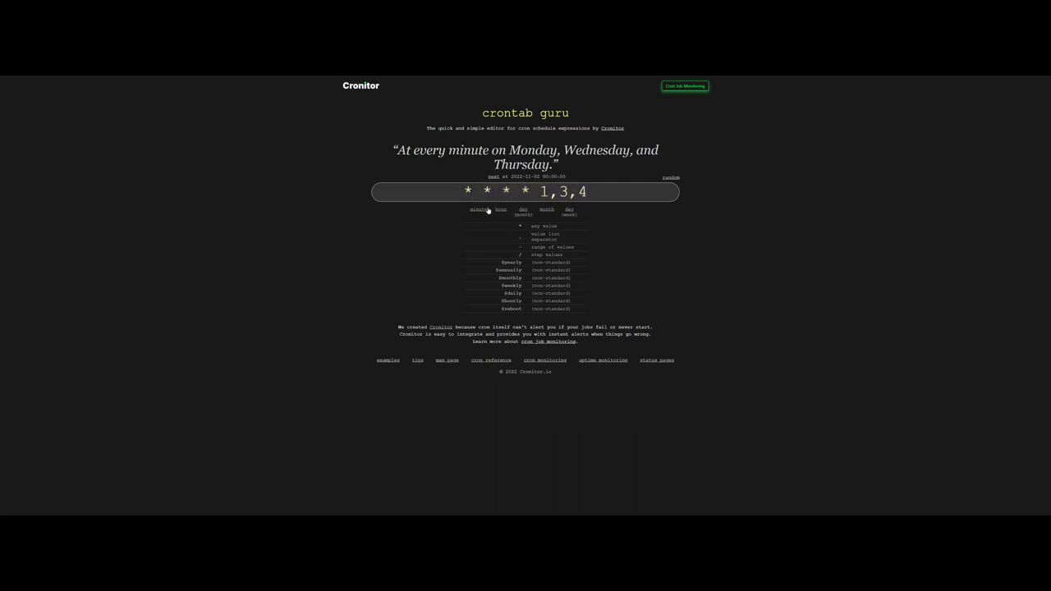
{"action": "key", "text": "End"}
{"action": "key", "text": "BackSpace"}
{"action": "key", "text": "BackSpace"}
{"action": "key", "text": "BackSpace"}
{"action": "key", "text": "BackSpace"}
{"action": "key", "text": "BackSpace"}
{"action": "key", "text": "BackSpace"}
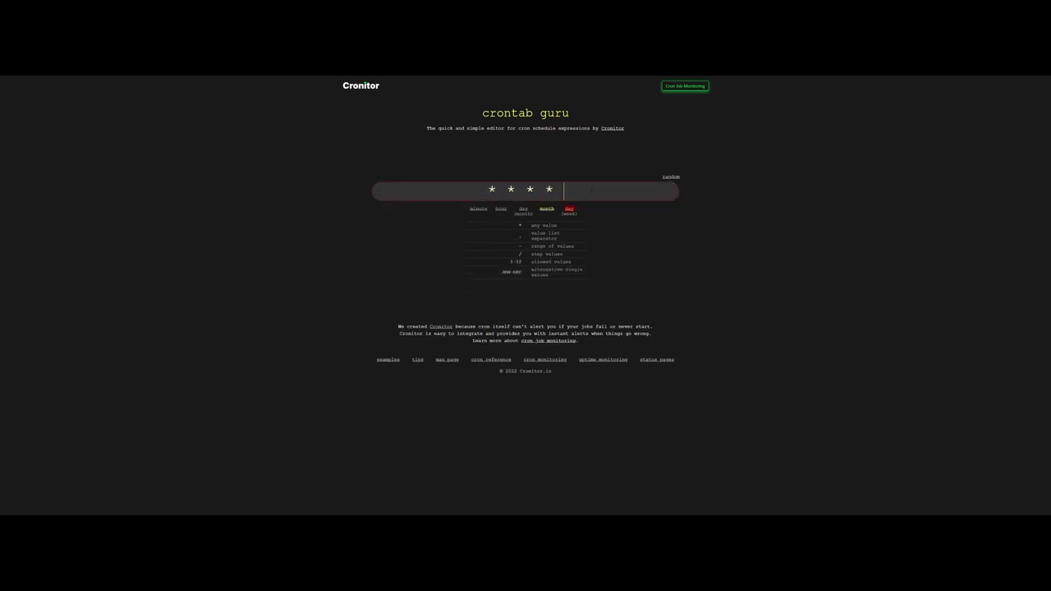
{"action": "type", "text": "*"}
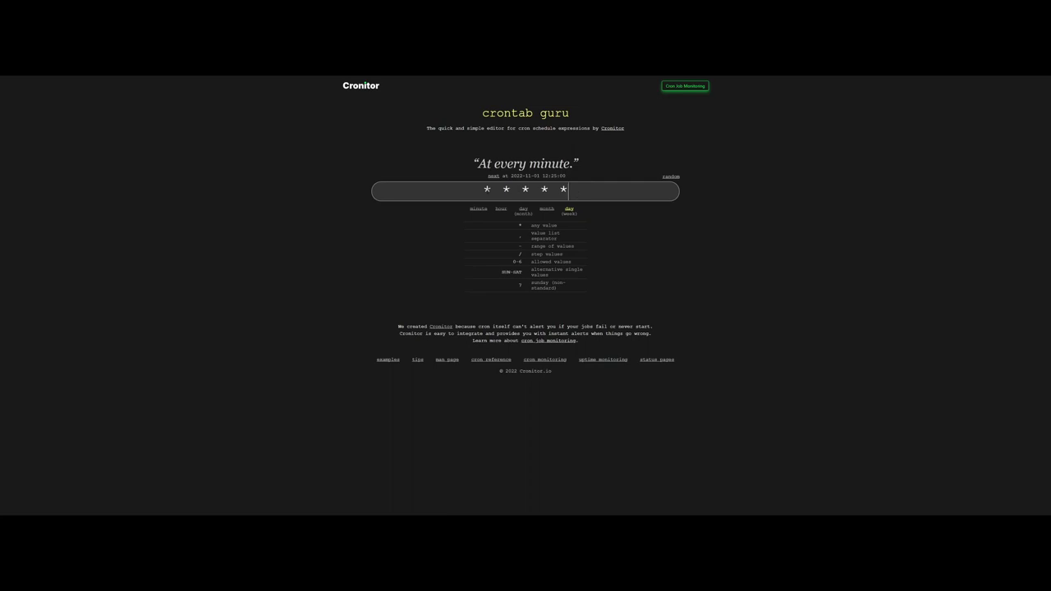
{"action": "left_click", "coordinate": [479, 209]}
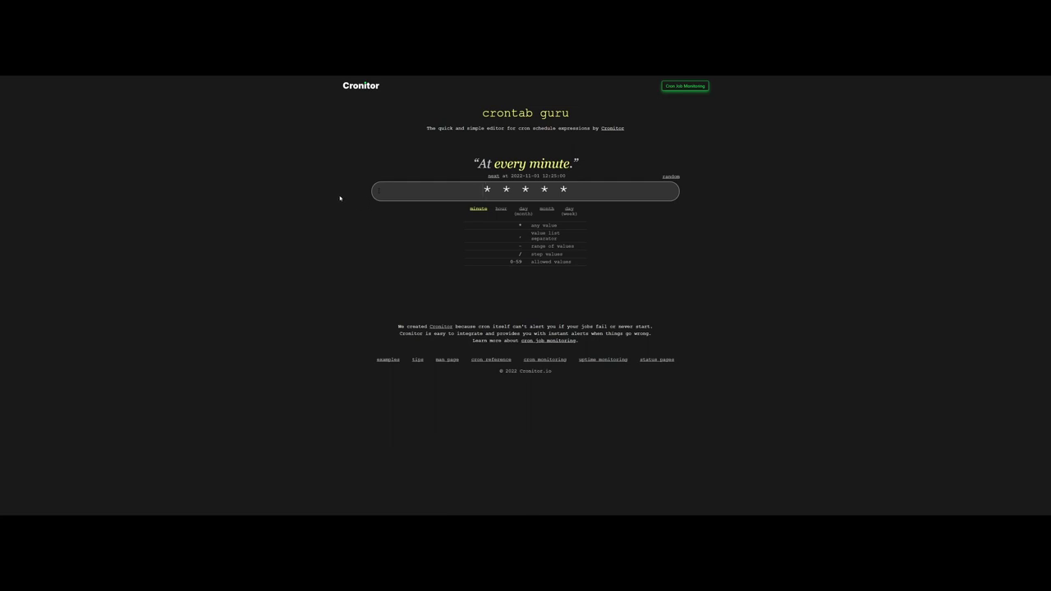
{"action": "left_click", "coordinate": [476, 257]}
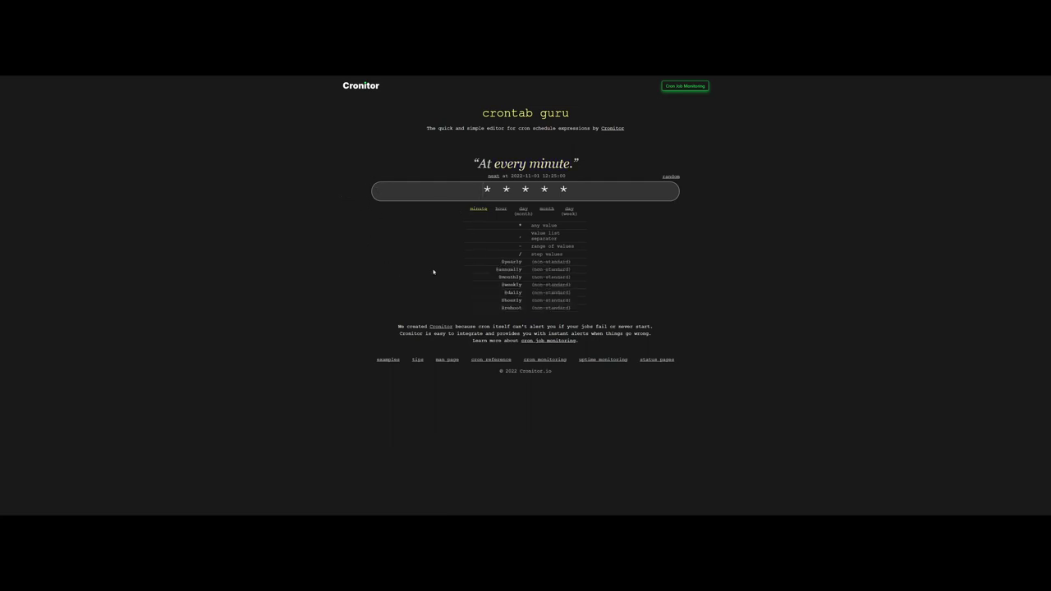
{"action": "left_click_drag", "start_coordinate": [498, 264], "coordinate": [525, 311]}
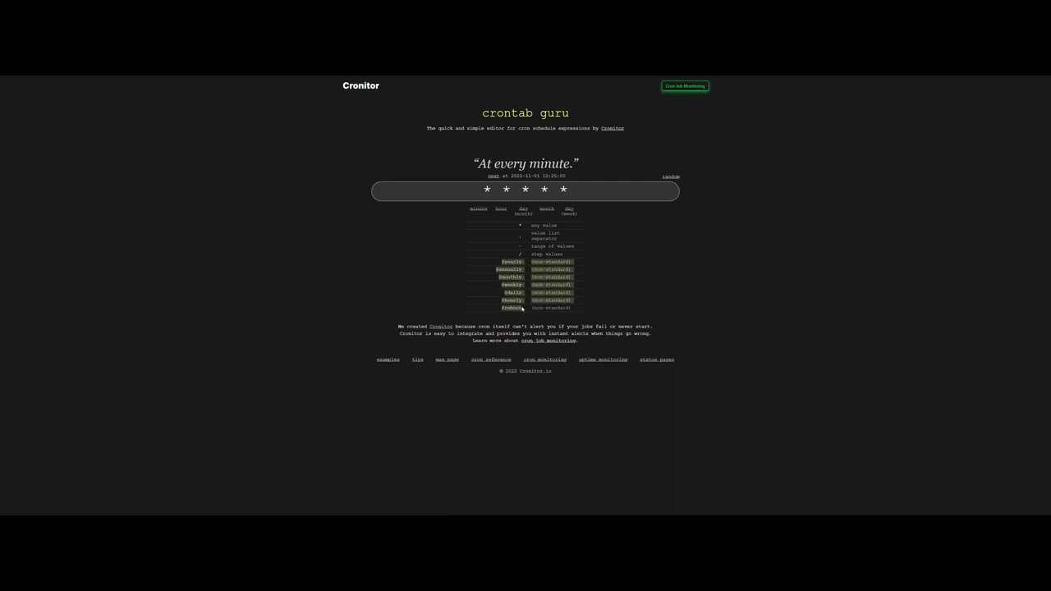
{"action": "double_click", "coordinate": [502, 263]}
{"action": "key", "text": "ctrl+c"}
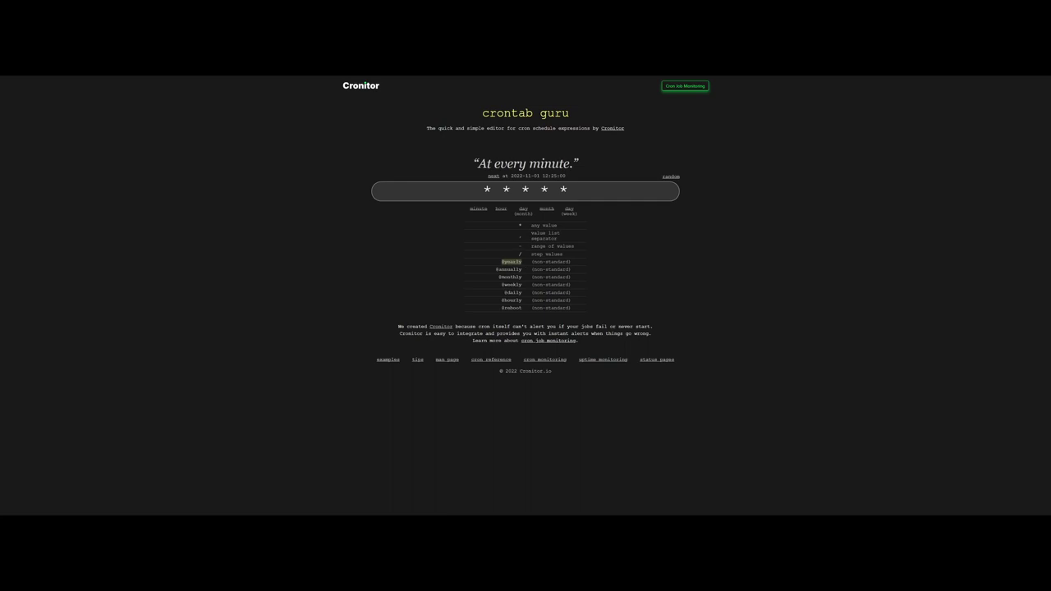
{"action": "key", "text": "ctrl+a"}
{"action": "key", "text": "ctrl+v"}
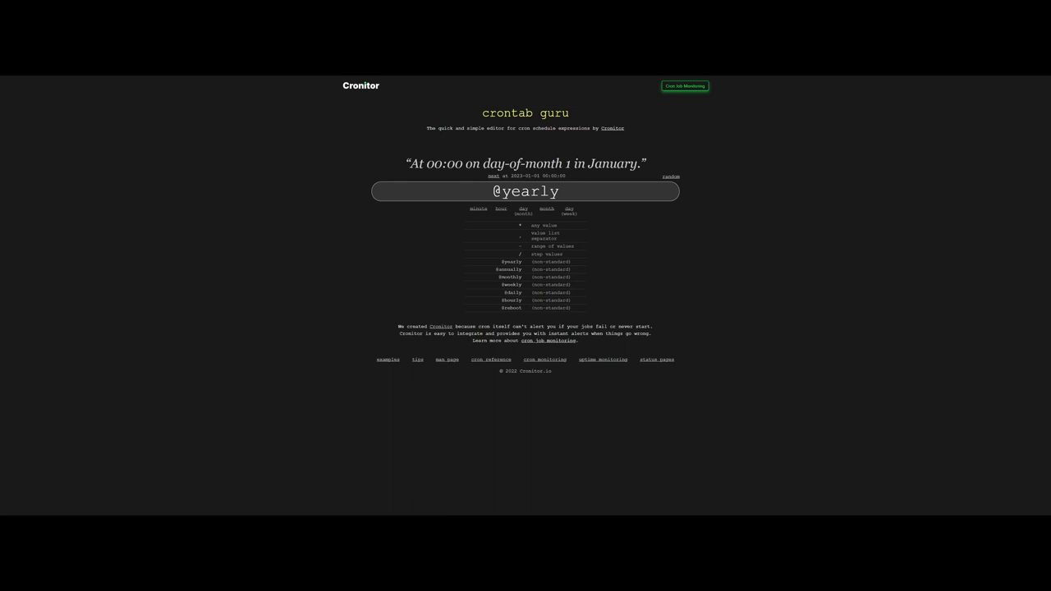
{"action": "left_click_drag", "start_coordinate": [568, 189], "coordinate": [450, 191]}
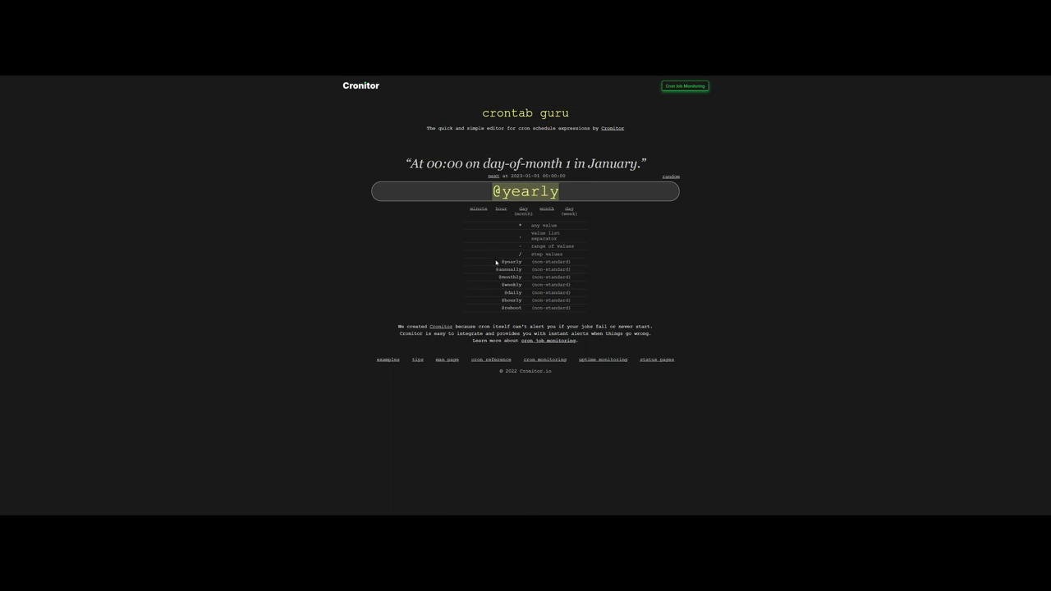
{"action": "left_click_drag", "start_coordinate": [496, 261], "coordinate": [522, 308]}
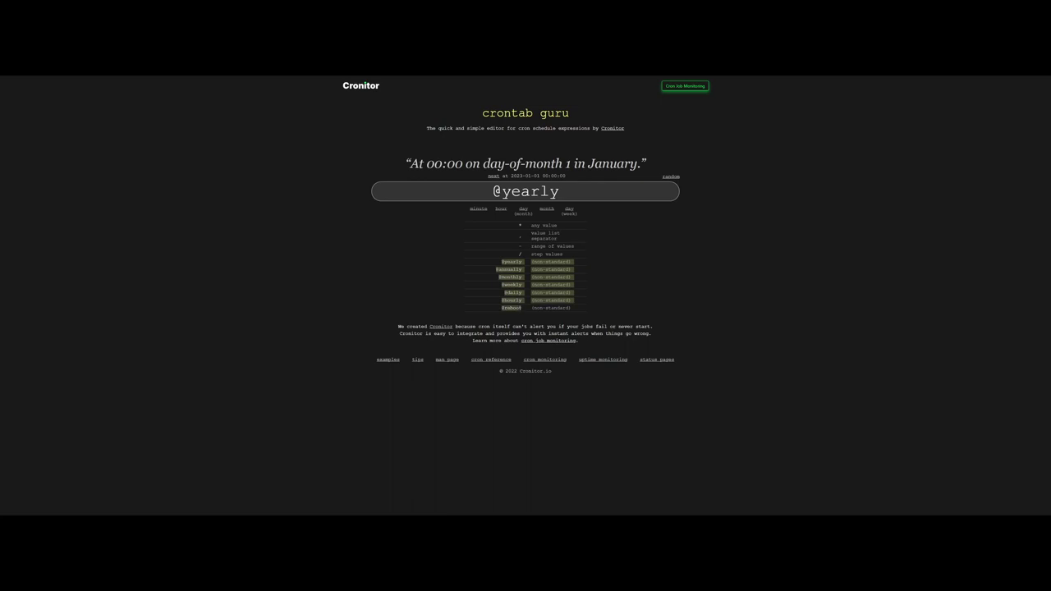
{"action": "left_click", "coordinate": [524, 311]}
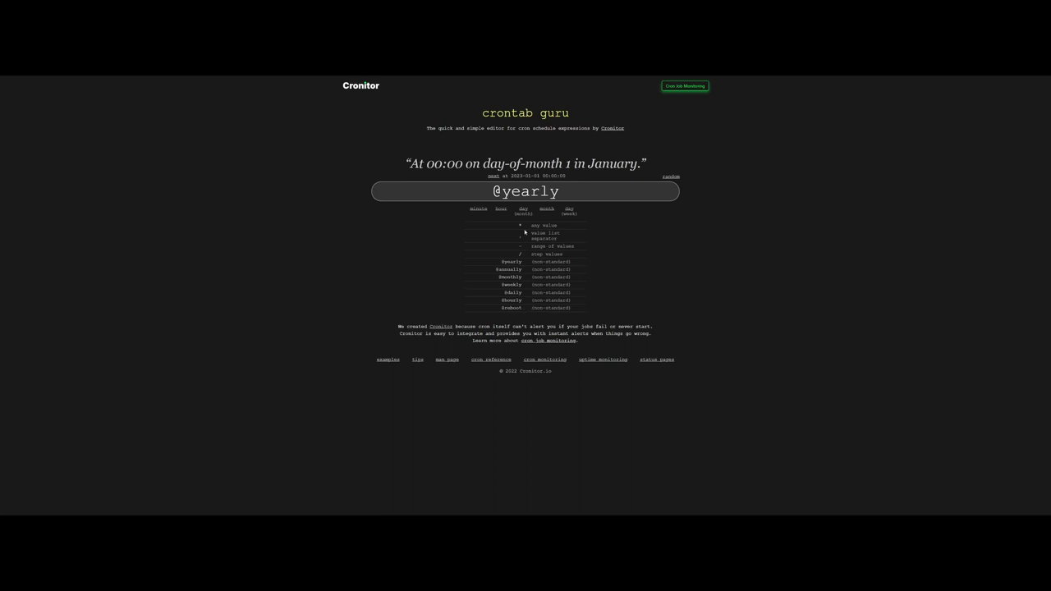
{"action": "left_click_drag", "start_coordinate": [410, 164], "coordinate": [523, 164]}
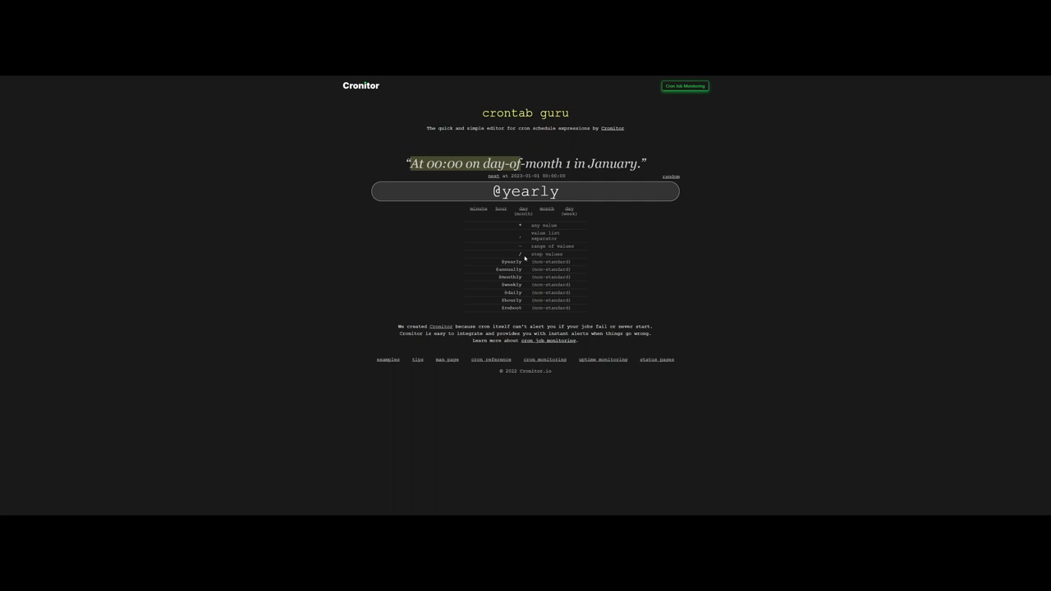
{"action": "left_click", "coordinate": [510, 239]}
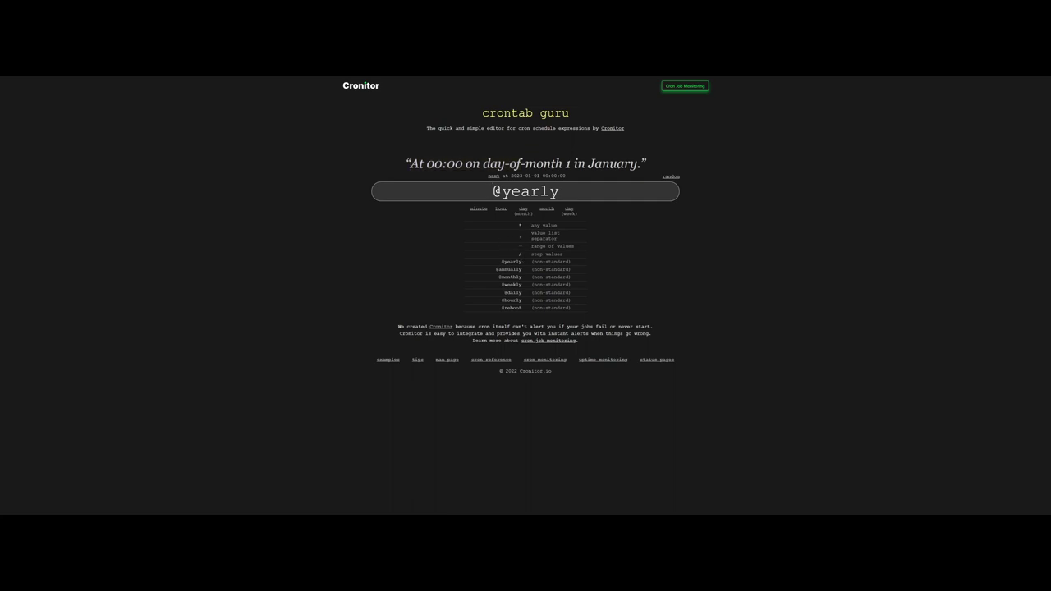
{"action": "left_click_drag", "start_coordinate": [478, 188], "coordinate": [622, 188]}
{"action": "type", "text": "*"}
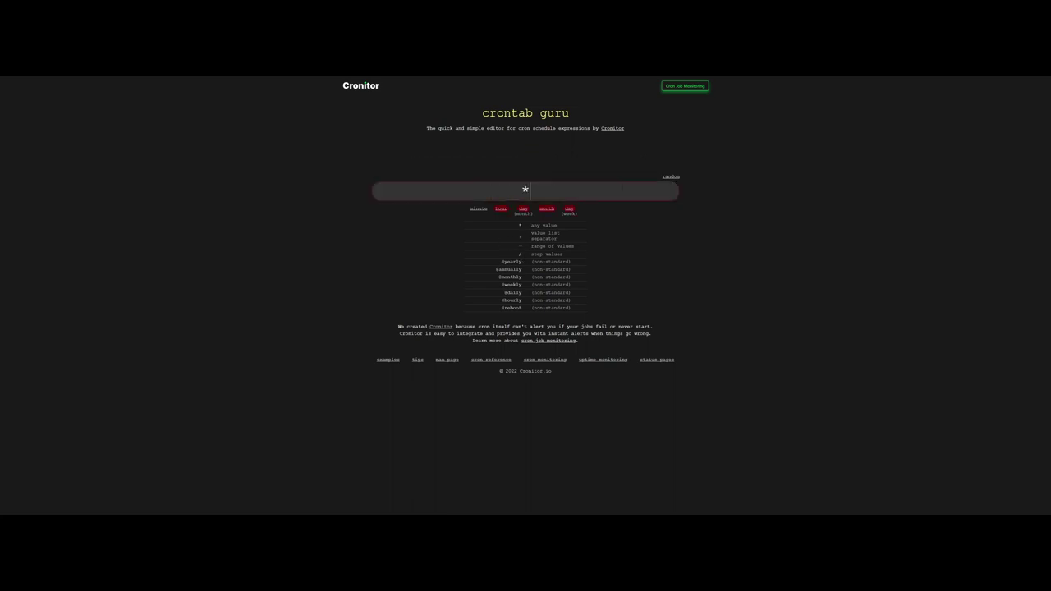
{"action": "type", "text": " * * * *"}
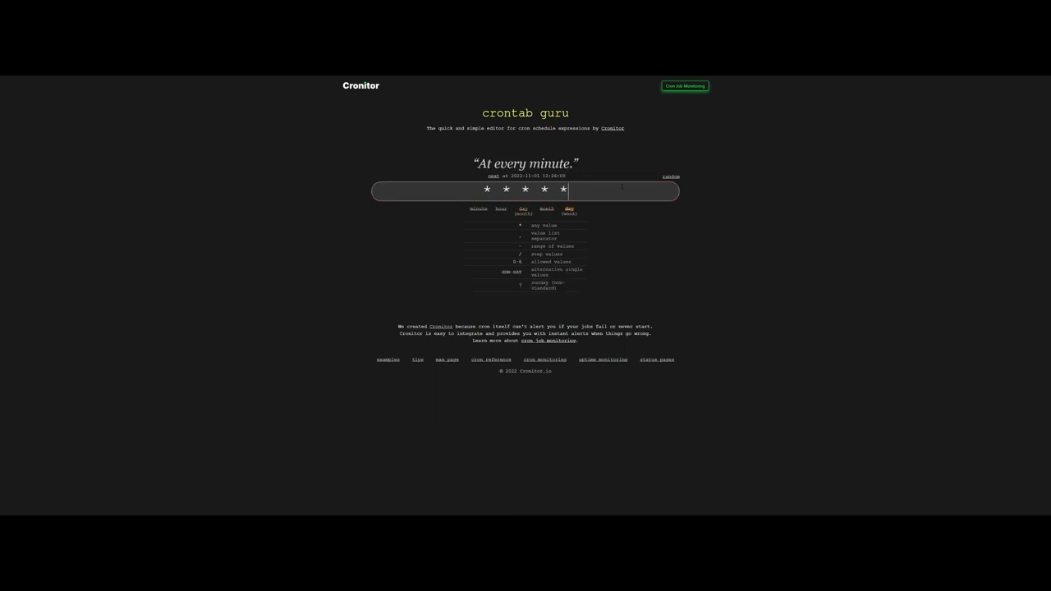
Switch back to Unraid's User Scripts page and show it in full screen.
{"action": "key", "text": "ctrl+a"}
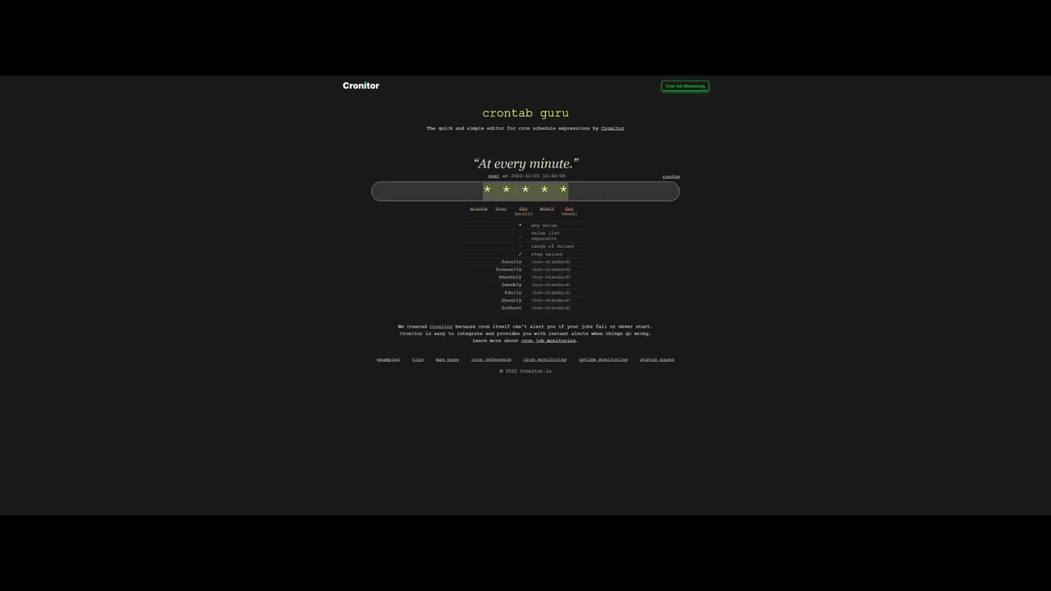
{"action": "key", "text": "F11"}
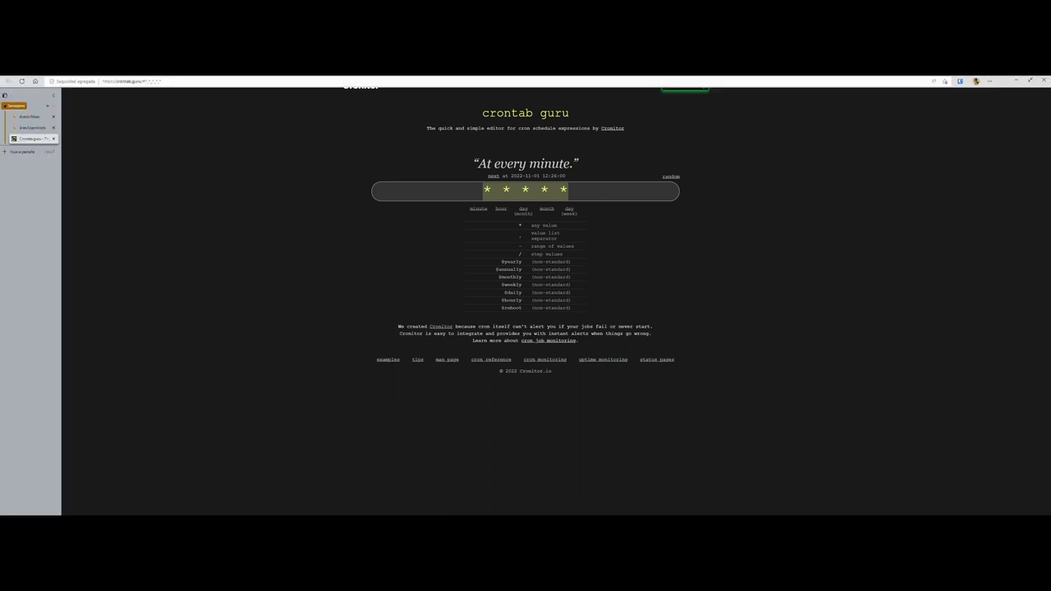
{"action": "key", "text": "ctrl+shift+Tab"}
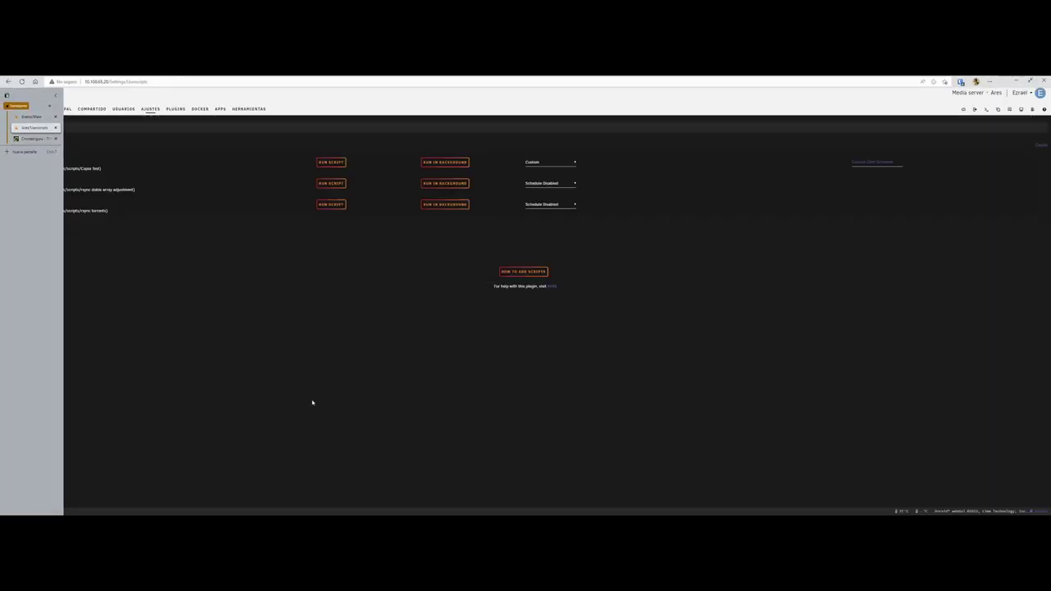
{"action": "key", "text": "F11"}
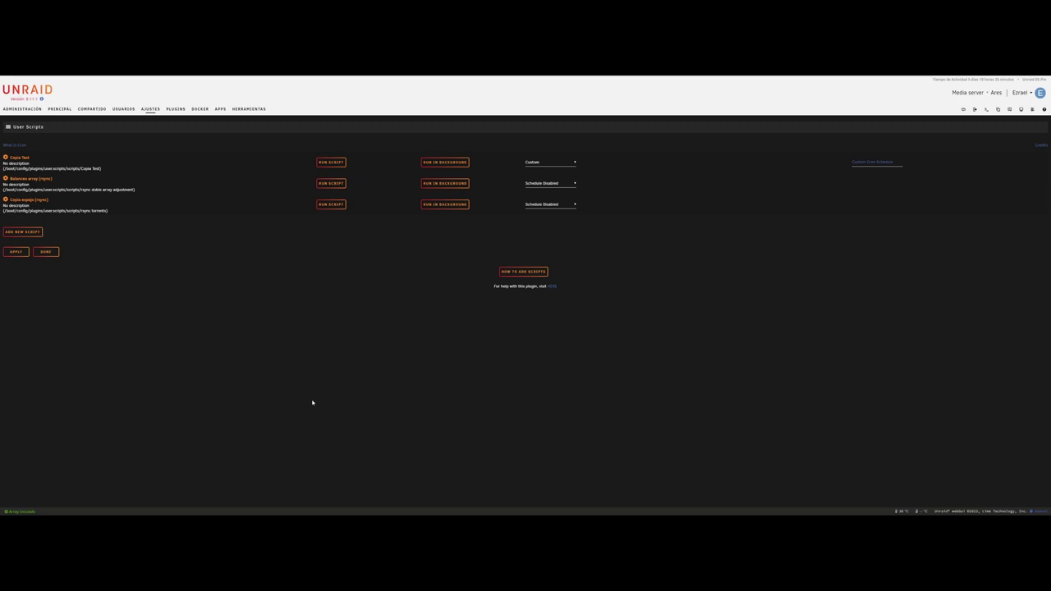
Open the Backup/Restore Appdata settings and acknowledge the Appdata Backup notice.
{"action": "left_click", "coordinate": [146, 110]}
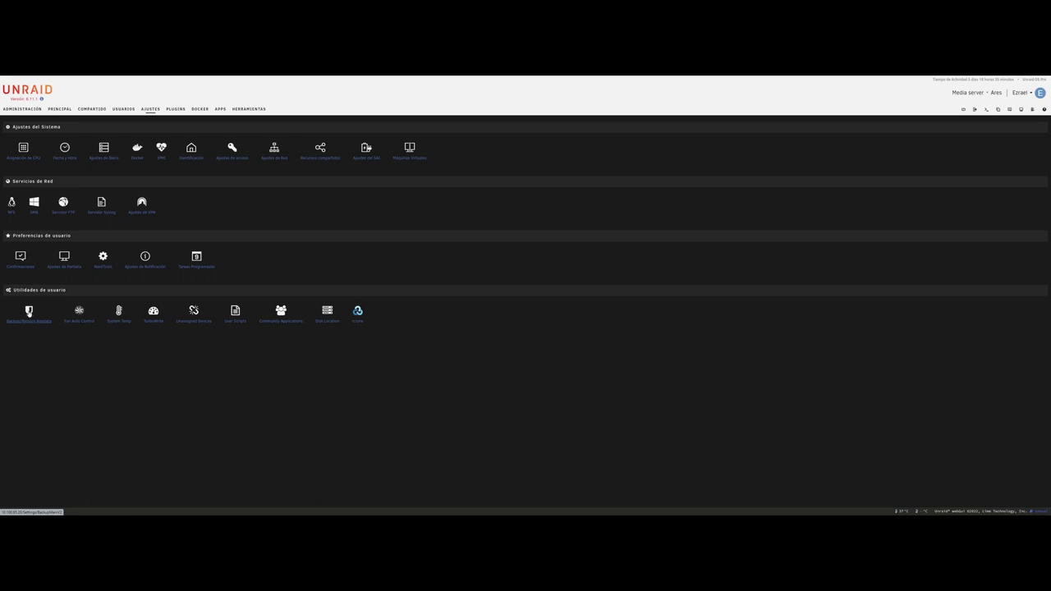
{"action": "left_click", "coordinate": [29, 312]}
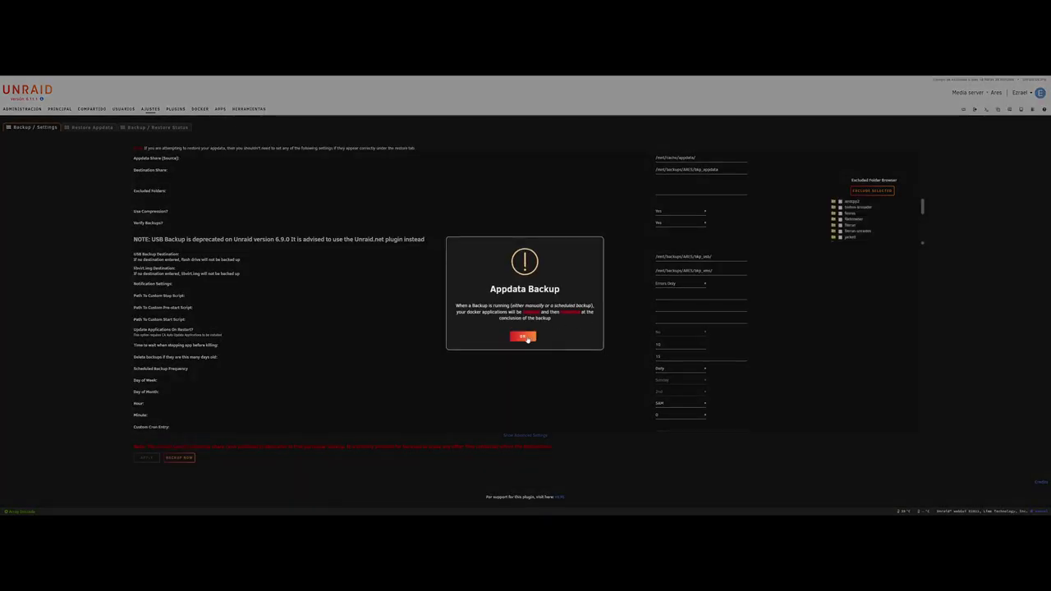
{"action": "left_click", "coordinate": [523, 337]}
Search the Apps catalogue for CA back.
{"action": "left_click", "coordinate": [220, 108]}
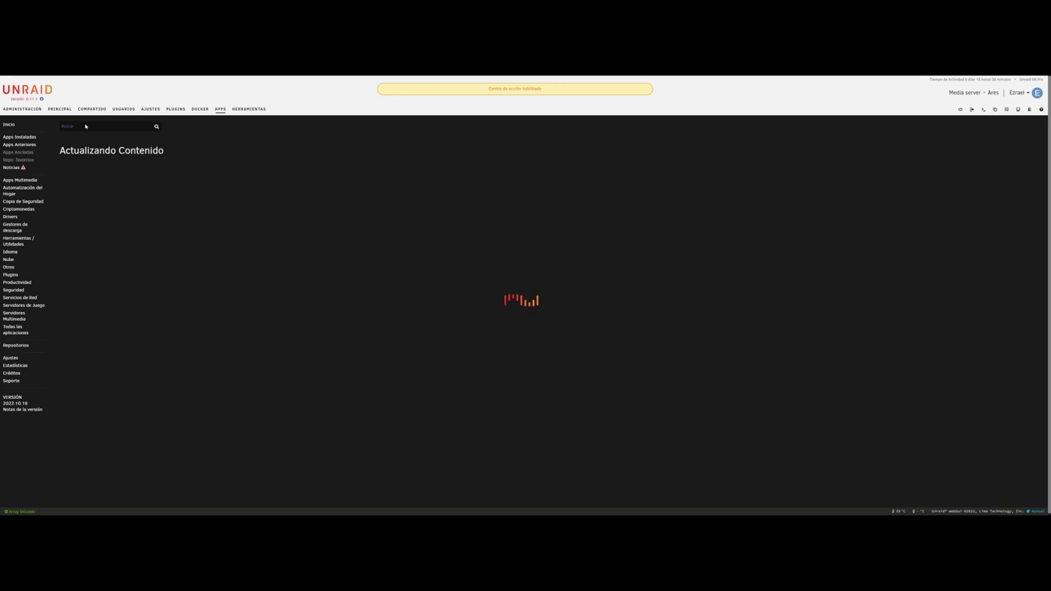
{"action": "type", "text": "s"}
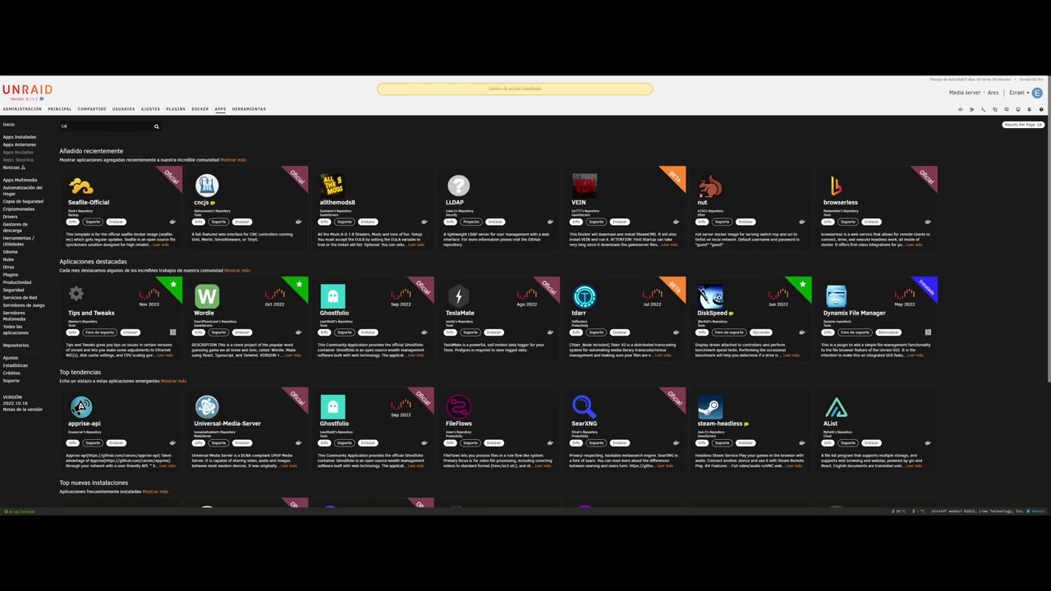
{"action": "type", "text": " te"}
{"action": "type", "text": "ck"}
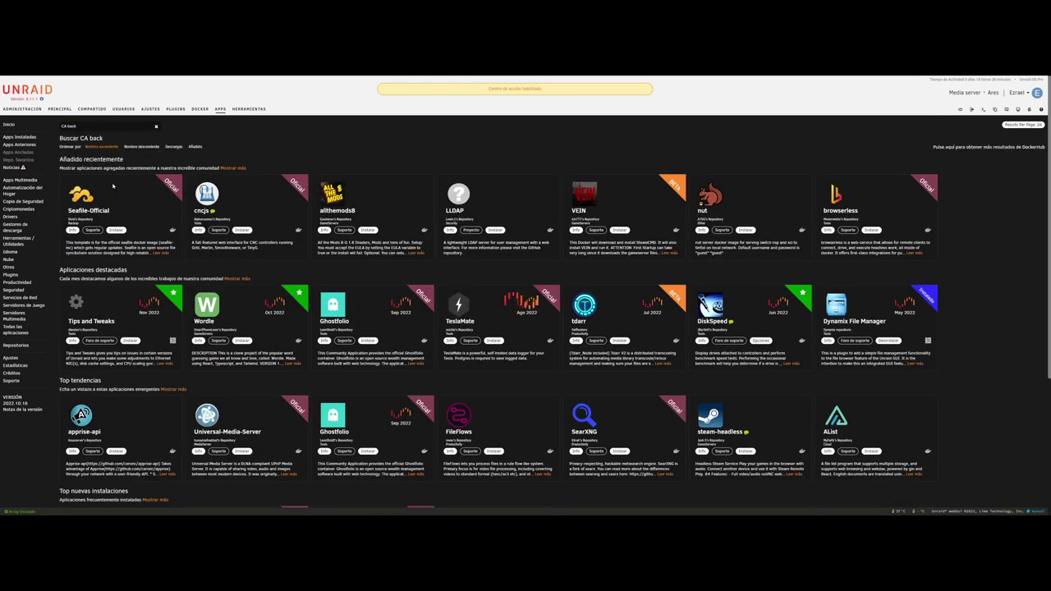
{"action": "key", "text": "Return"}
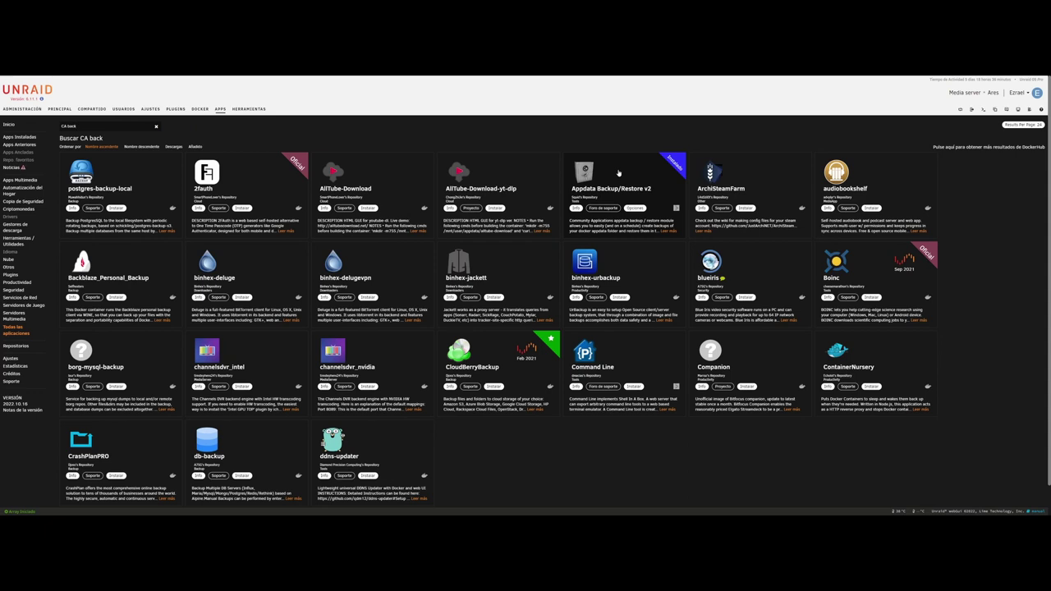
Return to the Backup/Restore Appdata settings and dismiss the notice about stopping Docker applications.
{"action": "left_click", "coordinate": [123, 109]}
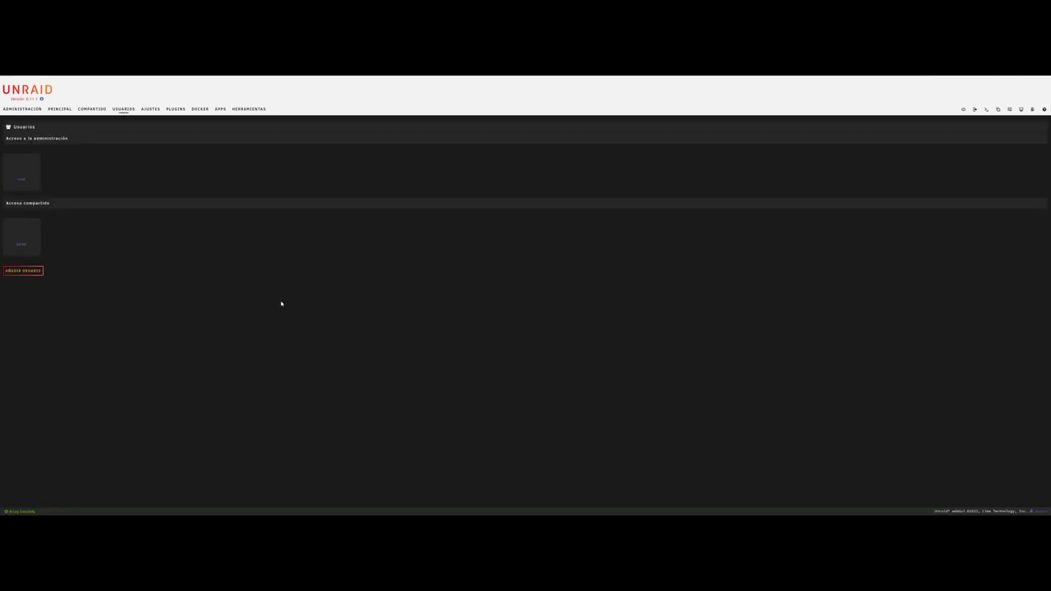
{"action": "left_click", "coordinate": [150, 109]}
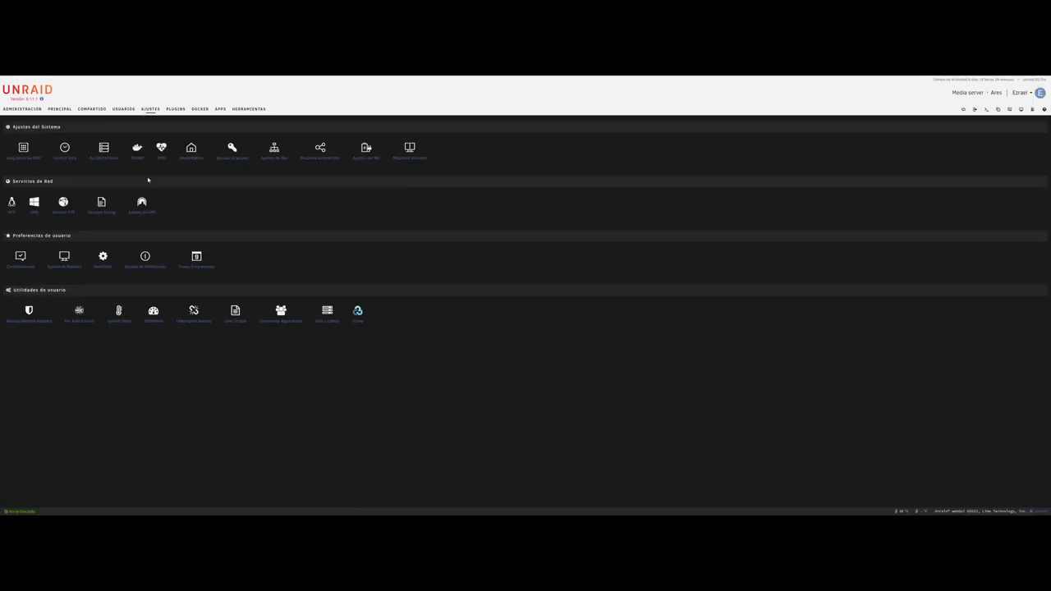
{"action": "left_click", "coordinate": [29, 313]}
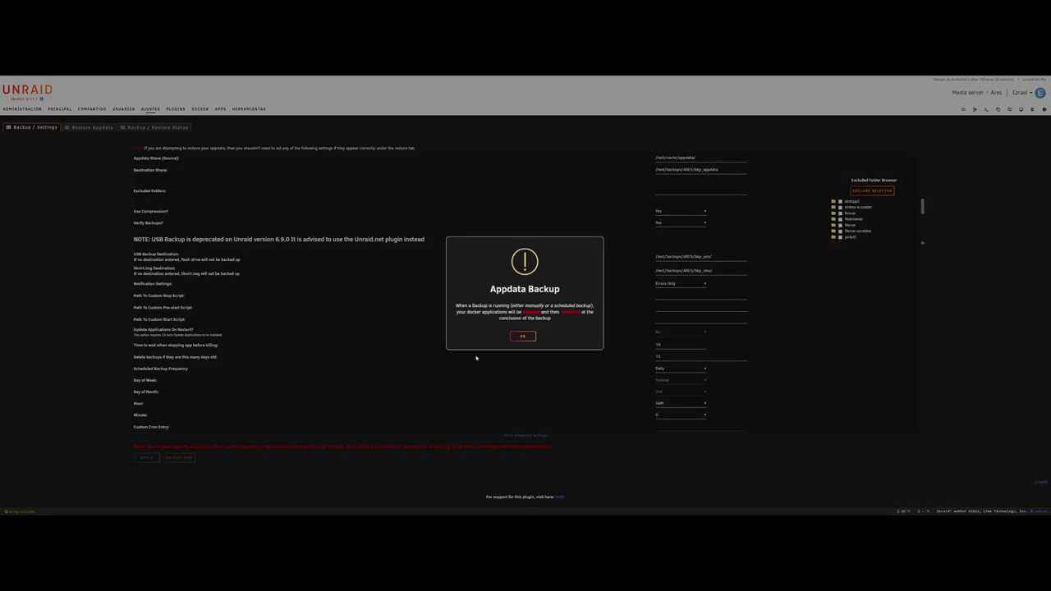
{"action": "left_click", "coordinate": [521, 336]}
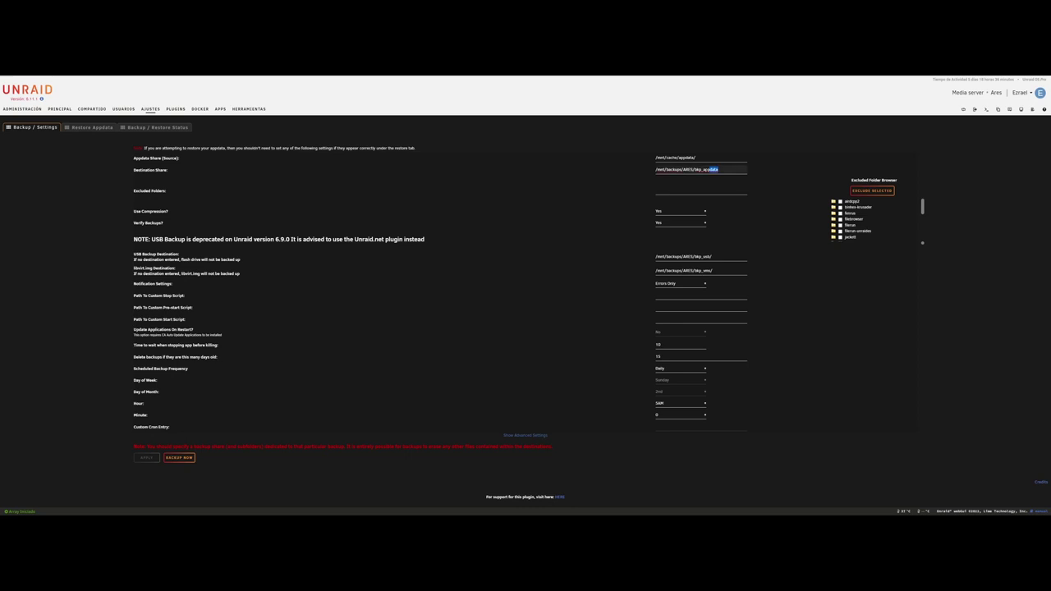
Examine the backup destination paths for the appdata share, the USB drive and libvirt.img.
{"action": "left_click_drag", "start_coordinate": [695, 169], "coordinate": [718, 169]}
{"action": "left_click_drag", "start_coordinate": [695, 256], "coordinate": [712, 256]}
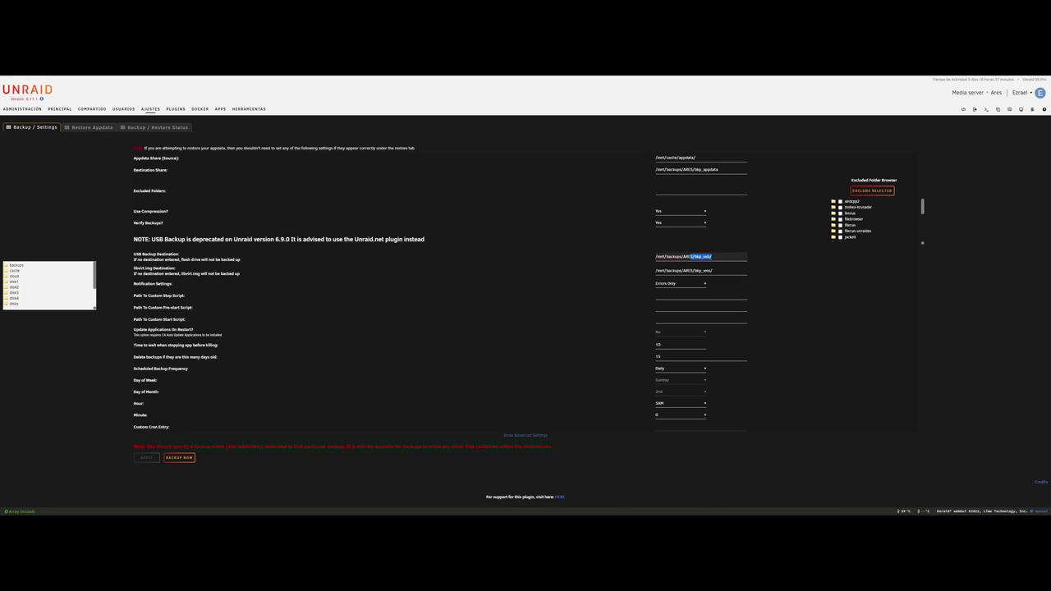
{"action": "left_click", "coordinate": [713, 256]}
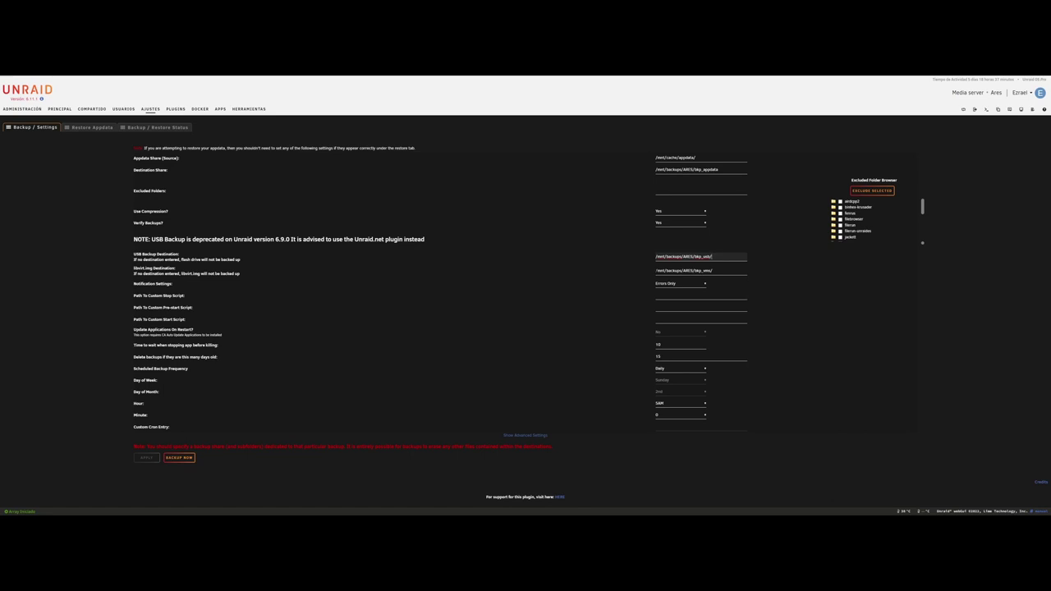
{"action": "key", "text": "Tab"}
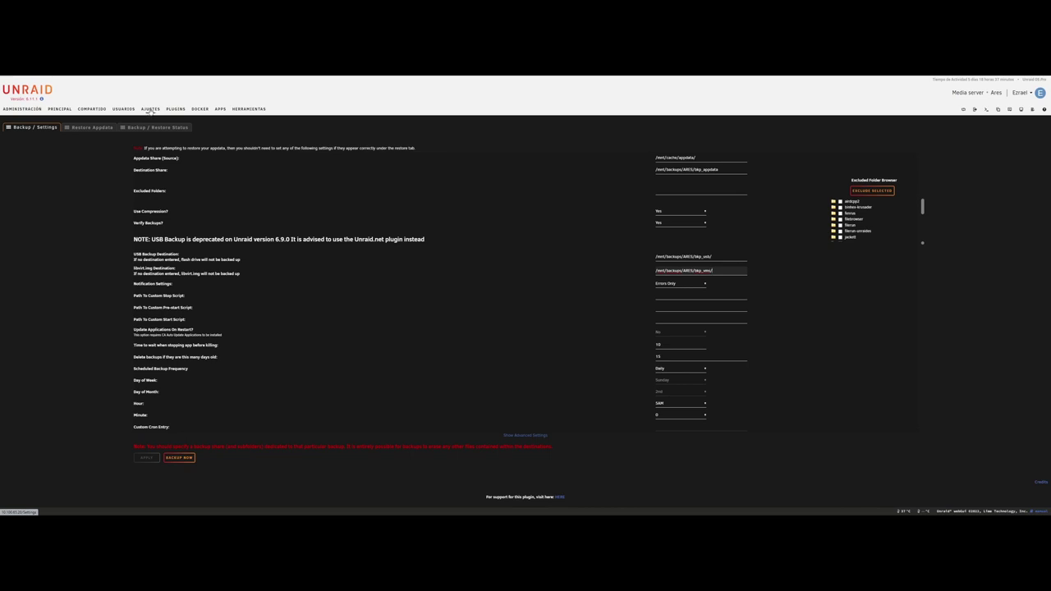
Open the Copia Test script from User Scripts for editing, ready to write on its second line.
{"action": "left_click", "coordinate": [150, 109]}
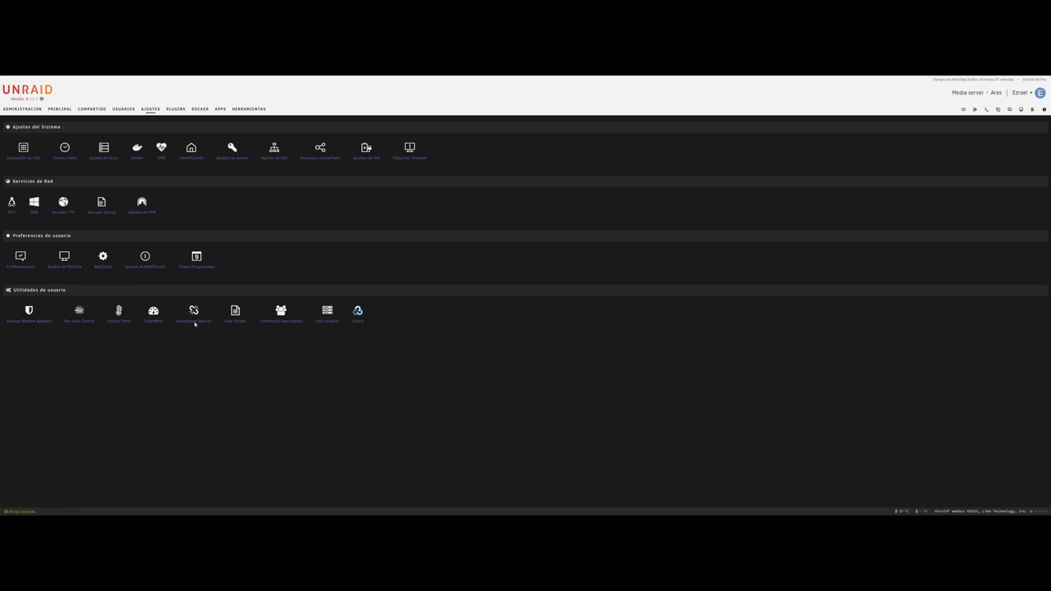
{"action": "left_click", "coordinate": [237, 313]}
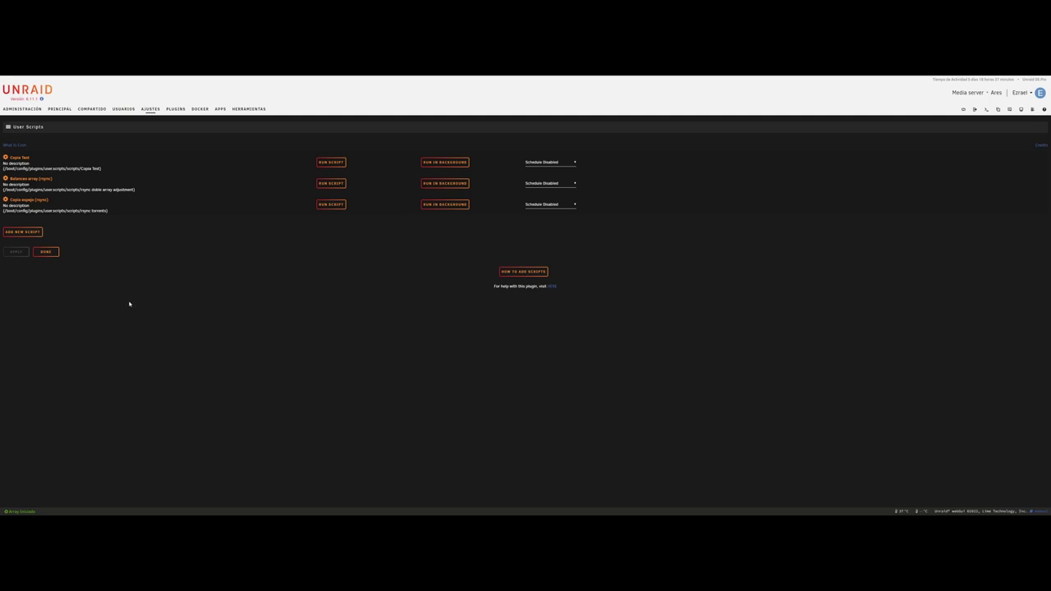
{"action": "left_click", "coordinate": [6, 158]}
{"action": "left_click", "coordinate": [98, 138]}
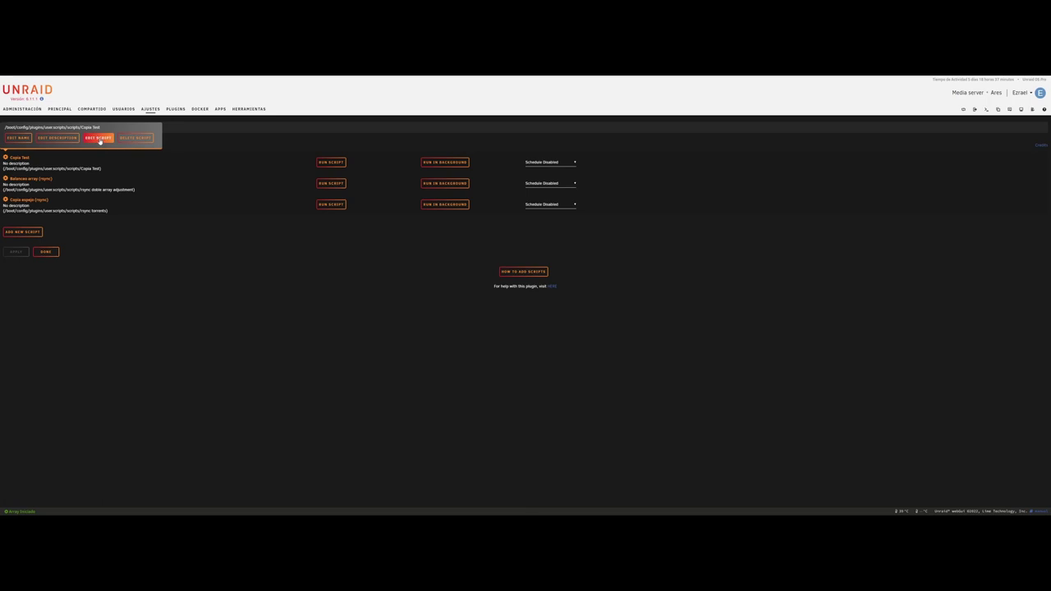
{"action": "left_click", "coordinate": [74, 179]}
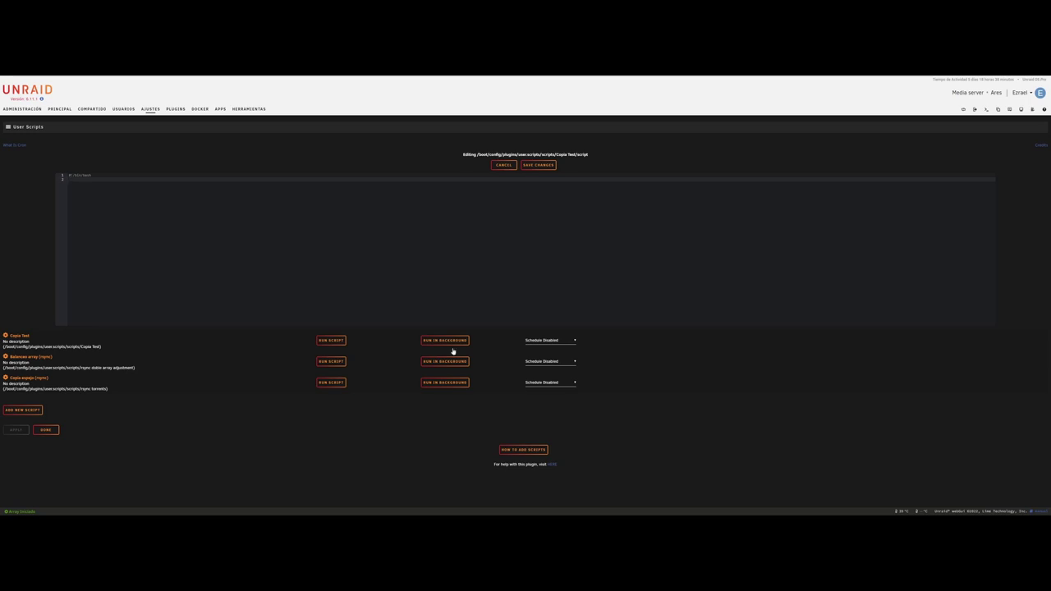
Switch to the server's SSH session in MobaXterm.
{"action": "key", "text": "super"}
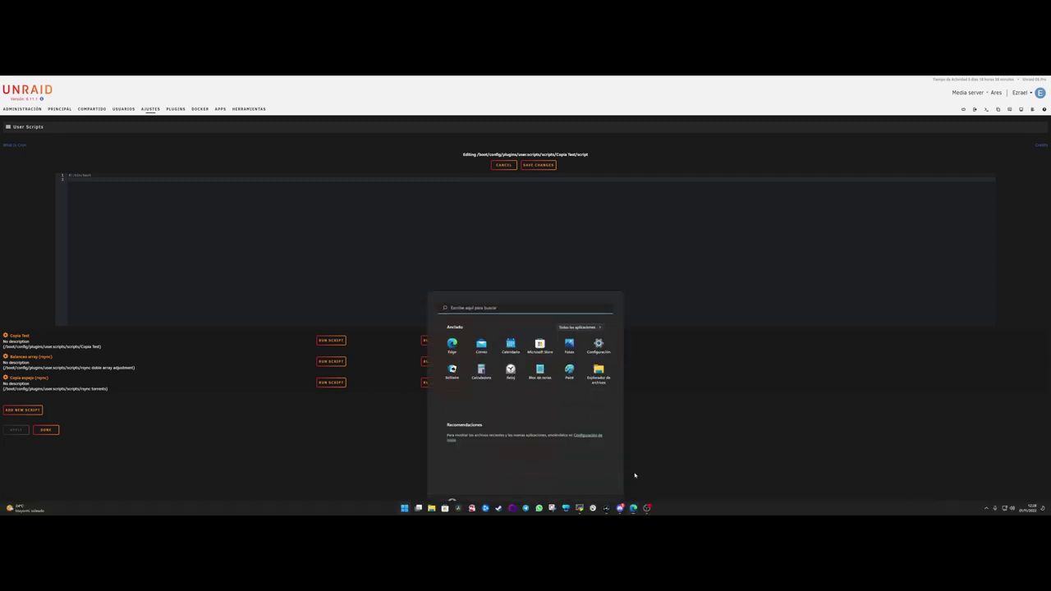
{"action": "left_click", "coordinate": [579, 508]}
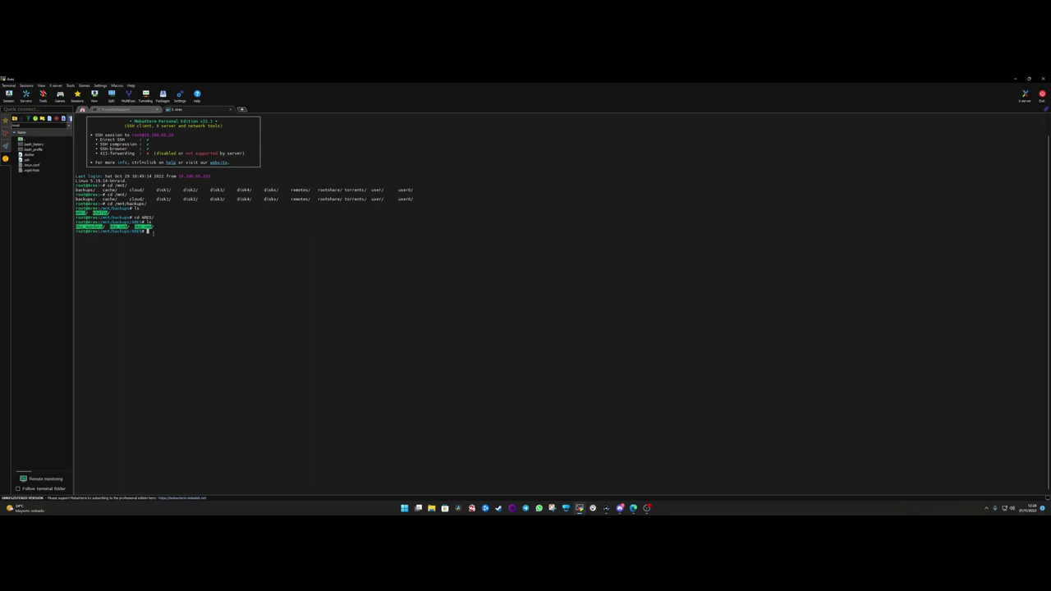
{"action": "type", "text": "cd /mnt/"}
{"action": "key", "text": "BackSpace"}
{"action": "key", "text": "BackSpace"}
{"action": "key", "text": "BackSpace"}
{"action": "key", "text": "BackSpace"}
{"action": "key", "text": "BackSpace"}
{"action": "key", "text": "BackSpace"}
{"action": "key", "text": "BackSpace"}
{"action": "key", "text": "BackSpace"}
Clear the terminal and start a cd command at /mnt/, listing the folders it offers.
{"action": "type", "text": "clear"}
{"action": "key", "text": "Return"}
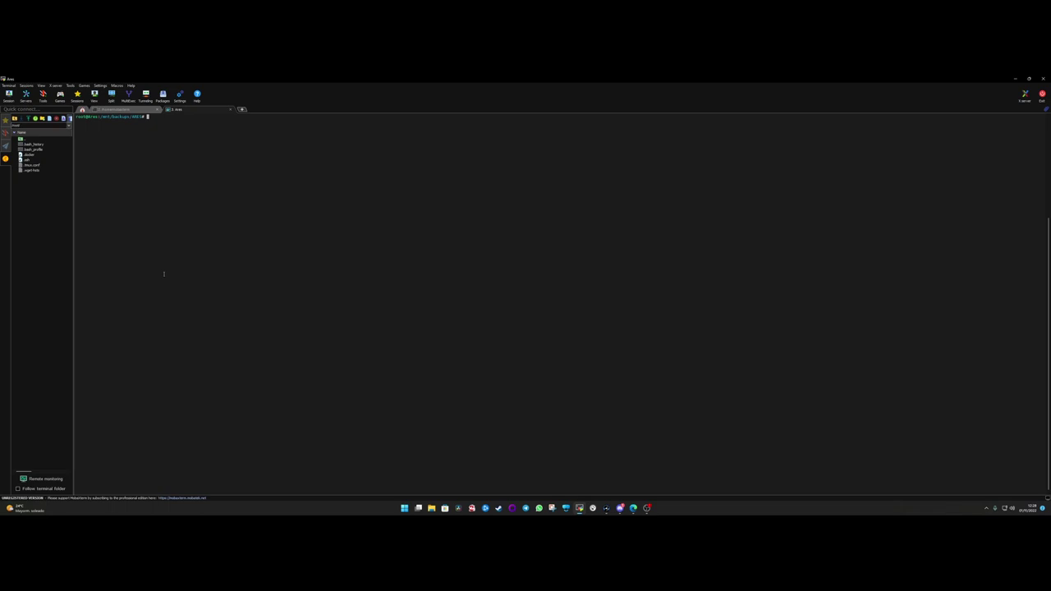
{"action": "type", "text": "cd"}
{"action": "type", "text": "/mnt/"}
{"action": "key", "text": "Tab"}
{"action": "key", "text": "Tab"}
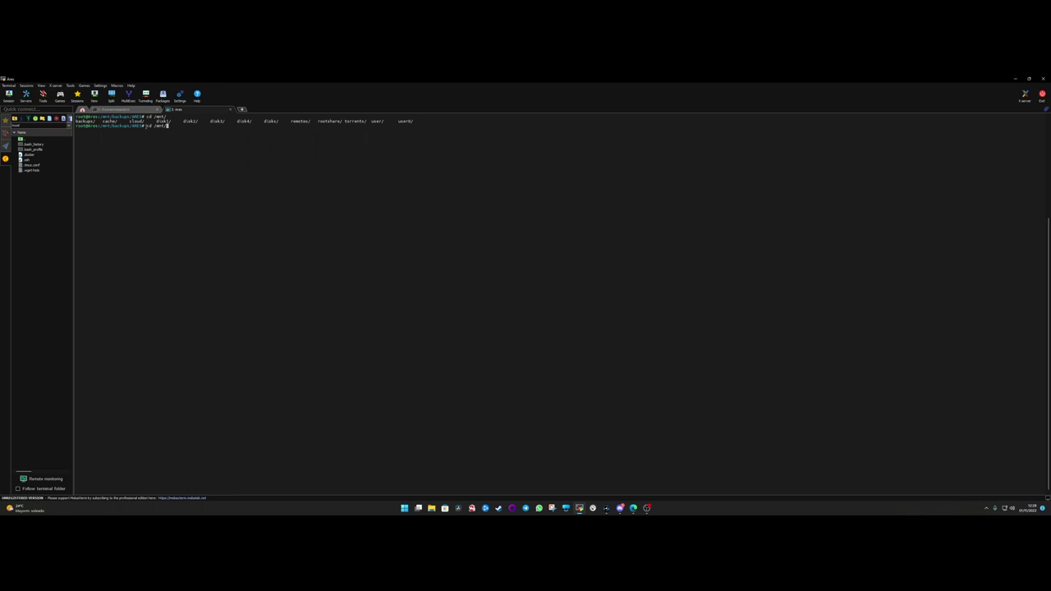
Extend the cd path to /mnt/cache/system/, listing the available subfolders at each level.
{"action": "left_click_drag", "start_coordinate": [145, 126], "coordinate": [173, 125]}
{"action": "left_click", "coordinate": [173, 126]}
{"action": "type", "text": "ca"}
{"action": "key", "text": "Tab"}
{"action": "key", "text": "Tab"}
{"action": "key", "text": "Tab"}
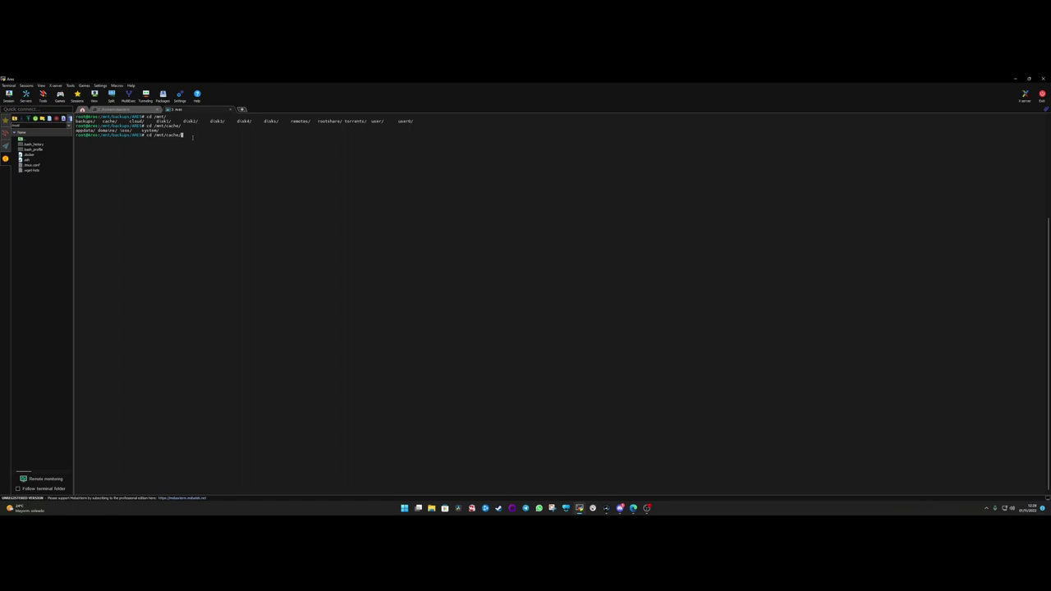
{"action": "type", "text": "sy"}
{"action": "key", "text": "Tab"}
{"action": "key", "text": "Tab"}
{"action": "key", "text": "Tab"}
{"action": "type", "text": "docker/d"}
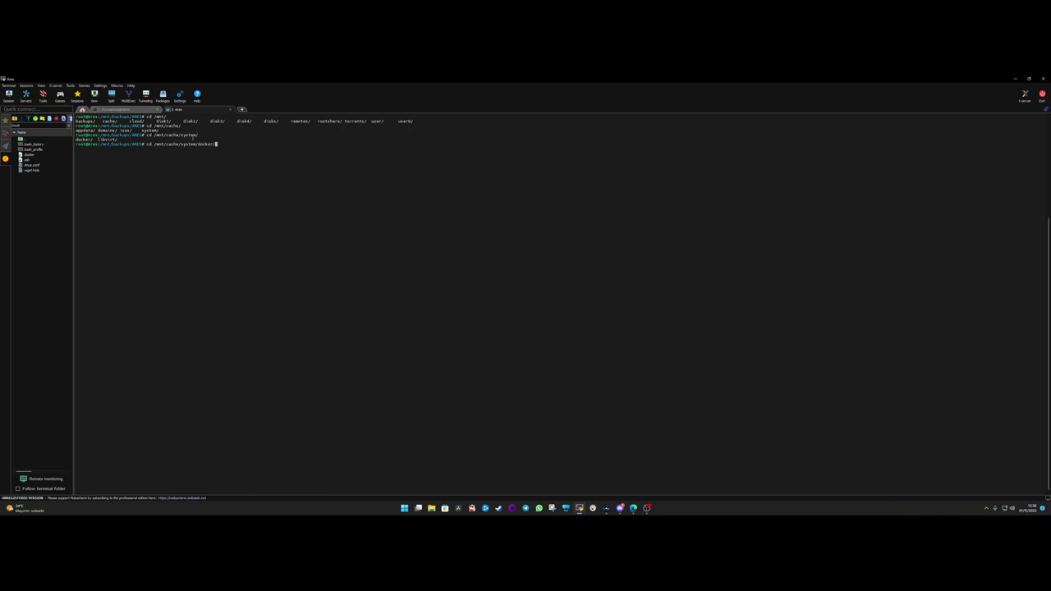
{"action": "key", "text": "Tab"}
{"action": "type", "text": "bkp_"}
{"action": "key", "text": "BackSpace"}
{"action": "key", "text": "BackSpace"}
{"action": "key", "text": "BackSpace"}
{"action": "key", "text": "BackSpace"}
{"action": "key", "text": "BackSpace"}
{"action": "key", "text": "BackSpace"}
{"action": "key", "text": "BackSpace"}
{"action": "key", "text": "BackSpace"}
{"action": "key", "text": "BackSpace"}
{"action": "key", "text": "BackSpace"}
{"action": "key", "text": "BackSpace"}
{"action": "key", "text": "BackSpace"}
{"action": "key", "text": "BackSpace"}
{"action": "key", "text": "BackSpace"}
{"action": "key", "text": "BackSpace"}
{"action": "key", "text": "BackSpace"}
{"action": "key", "text": "BackSpace"}
{"action": "key", "text": "BackSpace"}
{"action": "key", "text": "BackSpace"}
{"action": "key", "text": "BackSpace"}
{"action": "type", "text": "lib"}
{"action": "key", "text": "Tab"}
{"action": "key", "text": "Tab"}
{"action": "type", "text": "bkp"}
{"action": "key", "text": "BackSpace"}
{"action": "key", "text": "BackSpace"}
{"action": "key", "text": "BackSpace"}
{"action": "key", "text": "BackSpace"}
{"action": "key", "text": "BackSpace"}
{"action": "key", "text": "BackSpace"}
{"action": "key", "text": "BackSpace"}
{"action": "key", "text": "BackSpace"}
{"action": "key", "text": "BackSpace"}
{"action": "key", "text": "BackSpace"}
{"action": "key", "text": "BackSpace"}
{"action": "key", "text": "BackSpace"}
{"action": "key", "text": "BackSpace"}
{"action": "key", "text": "BackSpace"}
{"action": "key", "text": "BackSpace"}
{"action": "key", "text": "BackSpace"}
{"action": "key", "text": "BackSpace"}
{"action": "key", "text": "BackSpace"}
{"action": "key", "text": "BackSpace"}
{"action": "key", "text": "BackSpace"}
{"action": "key", "text": "BackSpace"}
{"action": "key", "text": "BackSpace"}
{"action": "key", "text": "BackSpace"}
{"action": "key", "text": "BackSpace"}
Change into /mnt/cache/system/ and its docker folder, listing the contents of each.
{"action": "key", "text": "Return"}
{"action": "type", "text": "ls"}
{"action": "key", "text": "Return"}
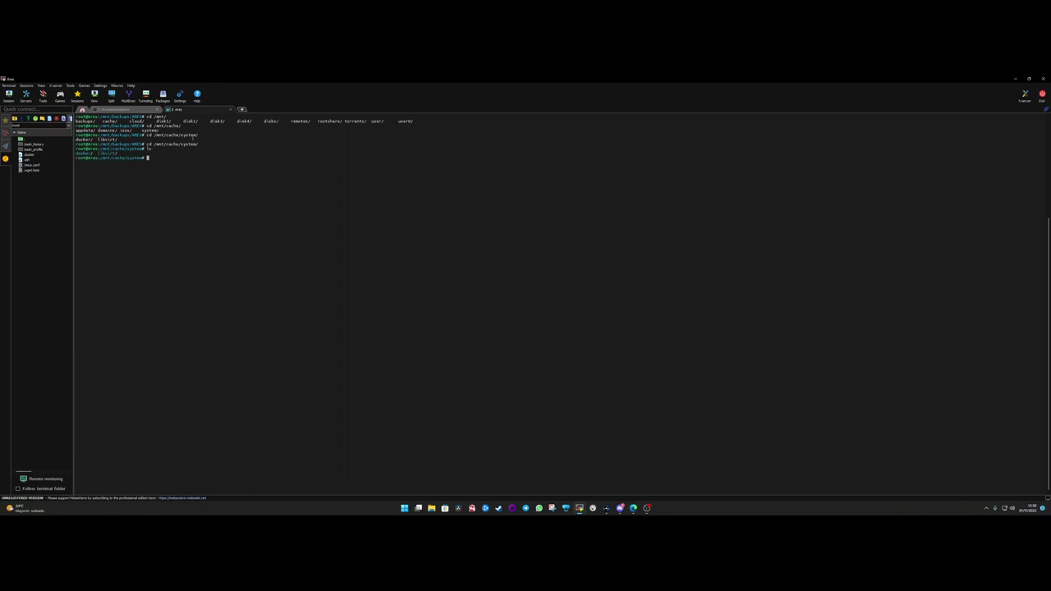
{"action": "type", "text": "cd docker/"}
{"action": "key", "text": "Return"}
{"action": "type", "text": "ls"}
{"action": "key", "text": "Return"}
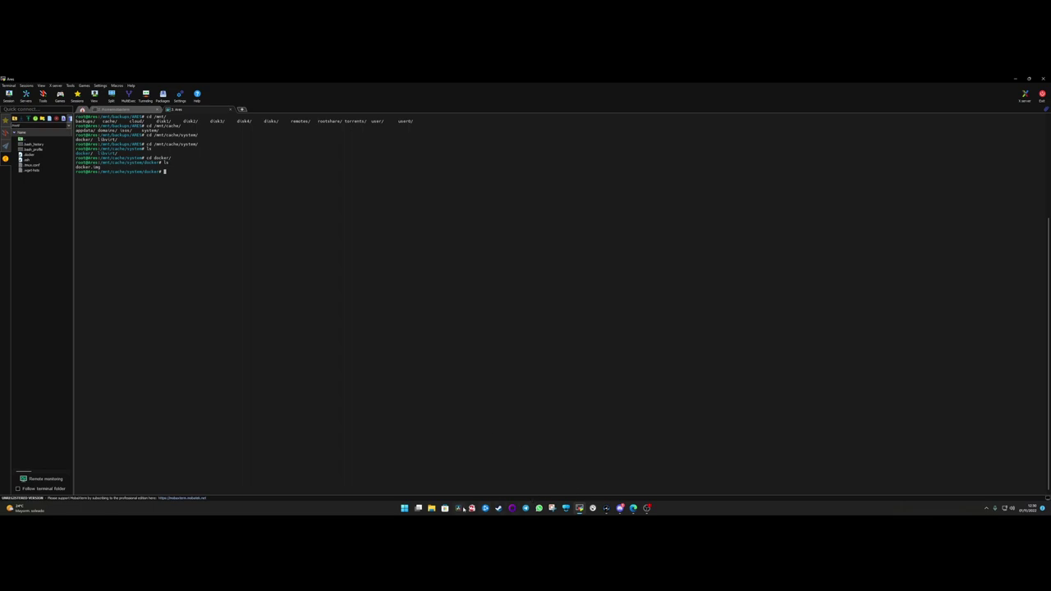
Write a cp command in Unraid's Copia Test script, using the source path /mnt/cache/system/docker copied from the terminal.
{"action": "left_click", "coordinate": [631, 509]}
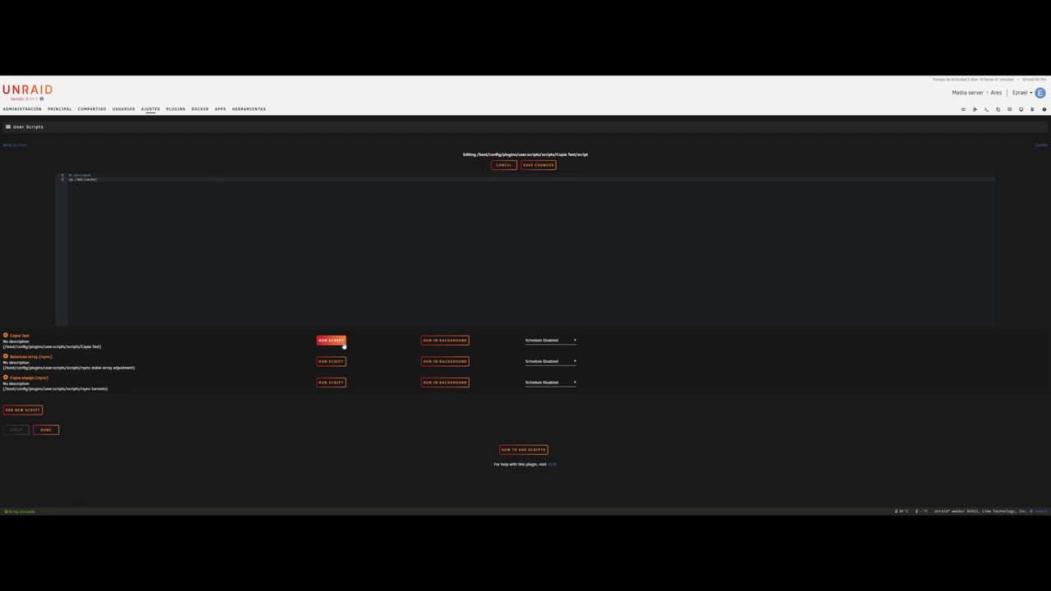
{"action": "key", "text": "alt+Tab"}
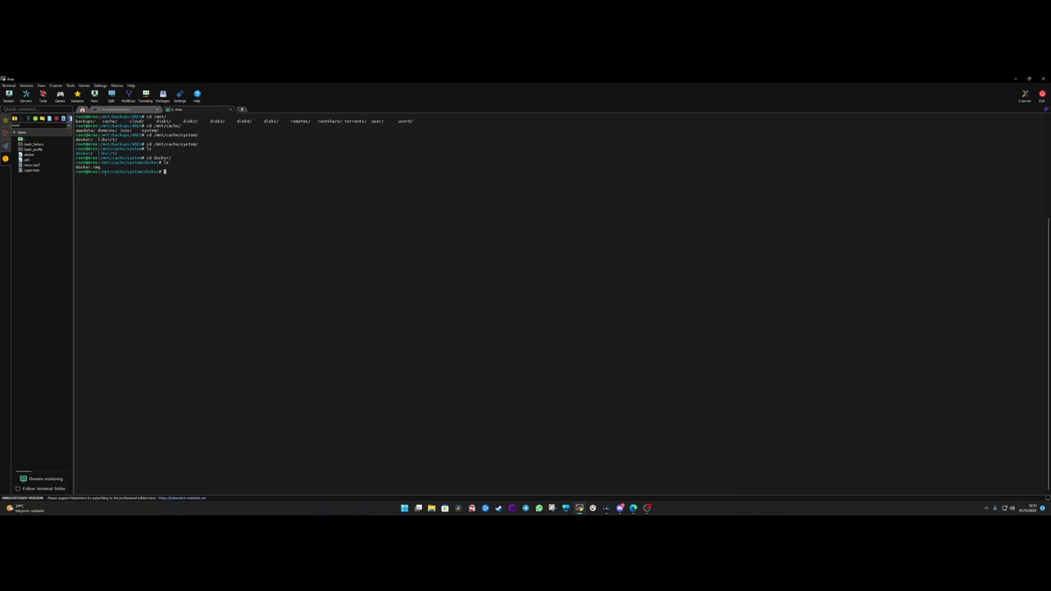
{"action": "left_click_drag", "start_coordinate": [102, 171], "coordinate": [158, 171]}
{"action": "key", "text": "ctrl+c"}
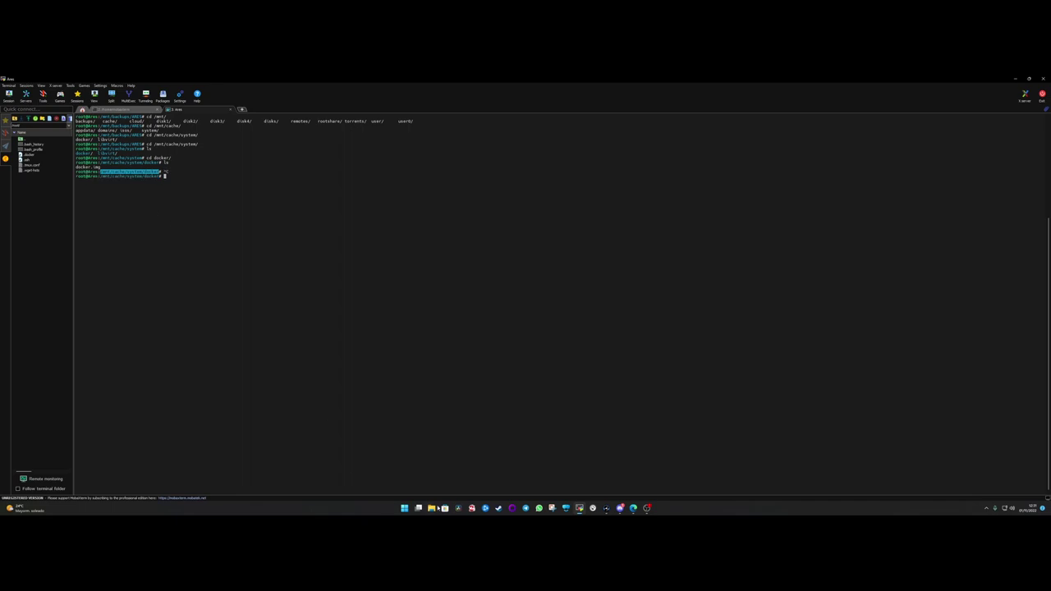
{"action": "key", "text": "alt+Tab"}
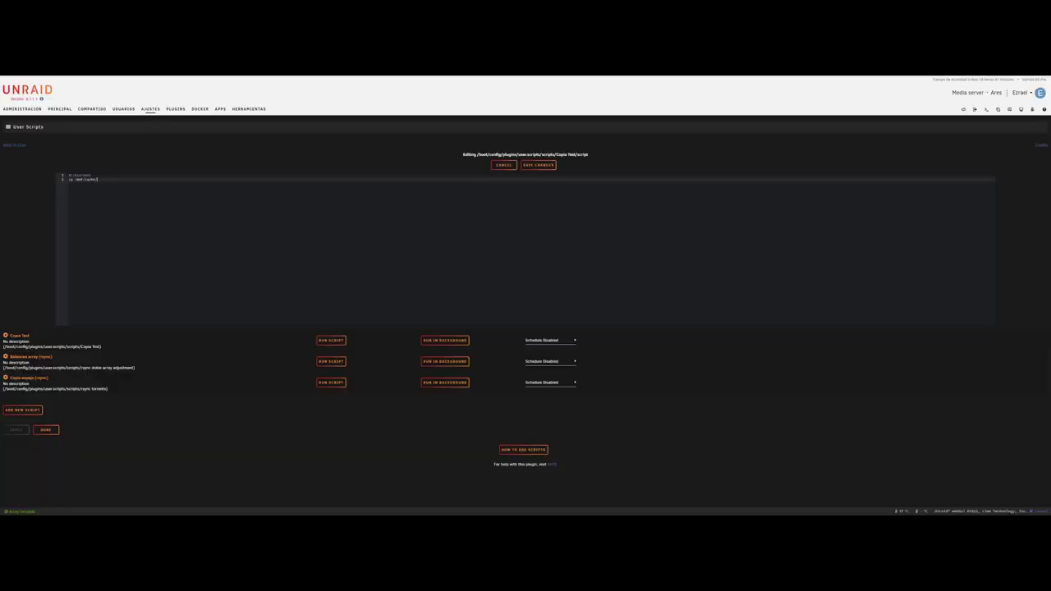
{"action": "left_click_drag", "start_coordinate": [78, 179], "coordinate": [96, 179]}
{"action": "key", "text": "ctrl+v"}
Complete the cp source path with the file name docker.img, checking it in the terminal session.
{"action": "key", "text": "alt+Tab"}
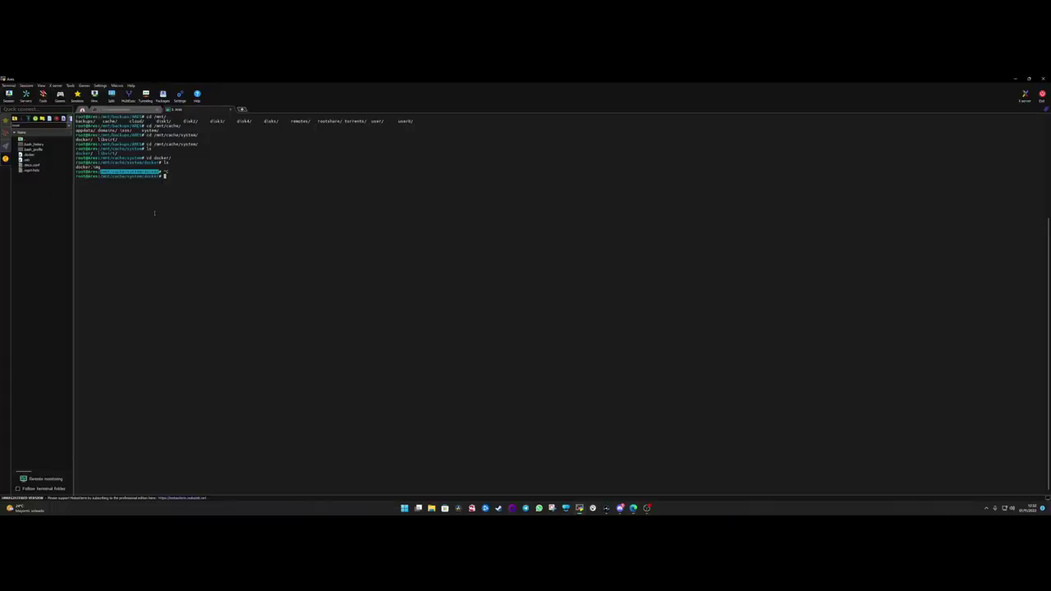
{"action": "type", "text": "ls"}
{"action": "key", "text": "alt+Tab"}
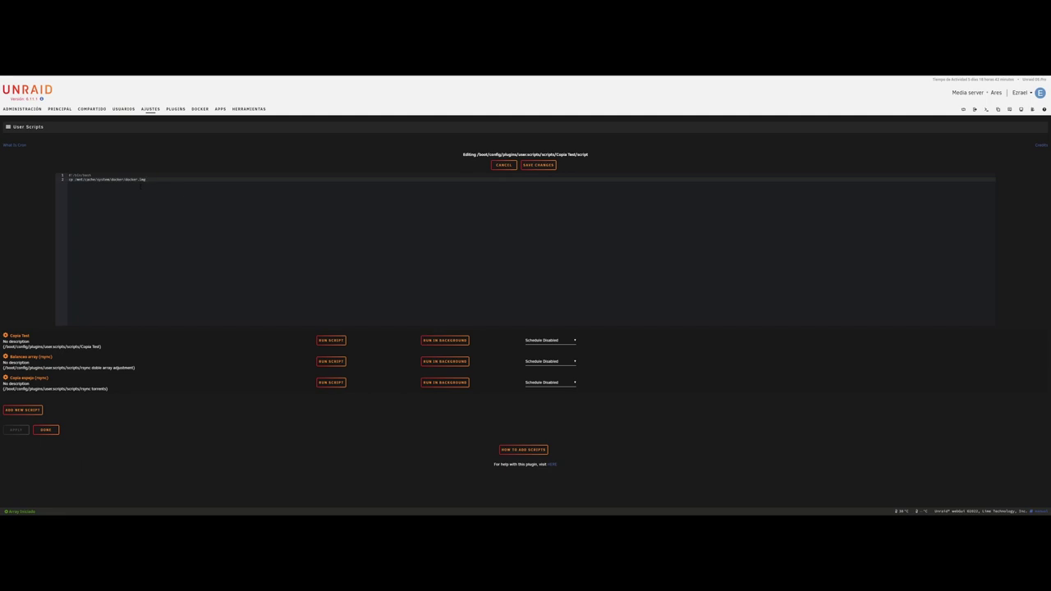
Edit the script's cp command to include the recursive option -r.
{"action": "key", "text": "BackSpace"}
{"action": "key", "text": "BackSpace"}
{"action": "key", "text": "BackSpace"}
{"action": "key", "text": "BackSpace"}
{"action": "key", "text": "BackSpace"}
{"action": "type", "text": "-r"}
Switch back to the MobaXterm session and clear the terminal.
{"action": "key", "text": "alt+Tab"}
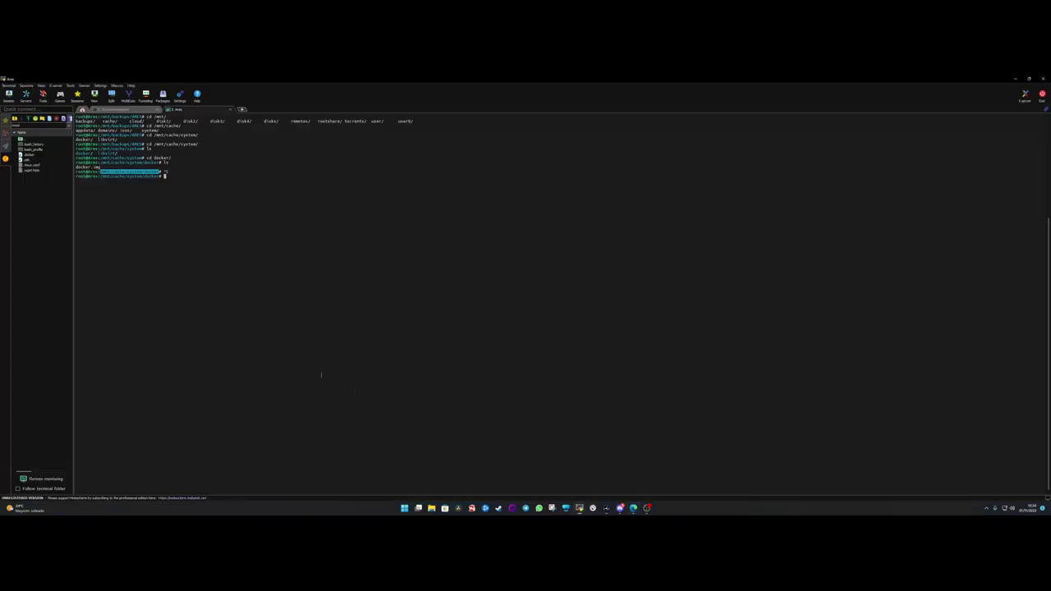
{"action": "type", "text": "du"}
{"action": "type", "text": "clear"}
{"action": "key", "text": "Return"}
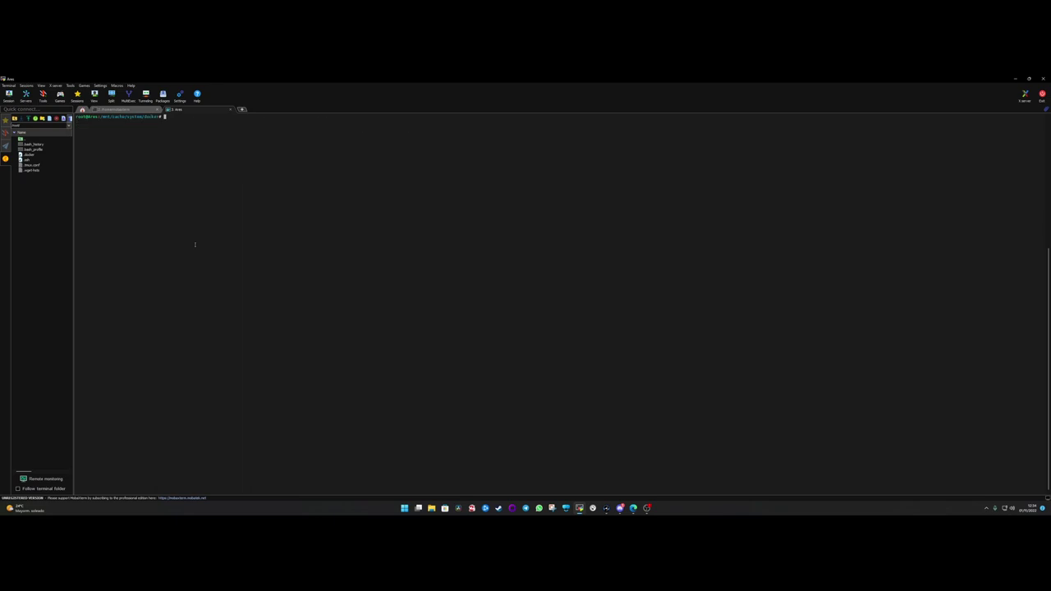
Begin a cd command to /mnt/backups/ in the terminal, listing the available folders at each level.
{"action": "type", "text": "cd /mnt/"}
{"action": "key", "text": "Tab"}
{"action": "key", "text": "Tab"}
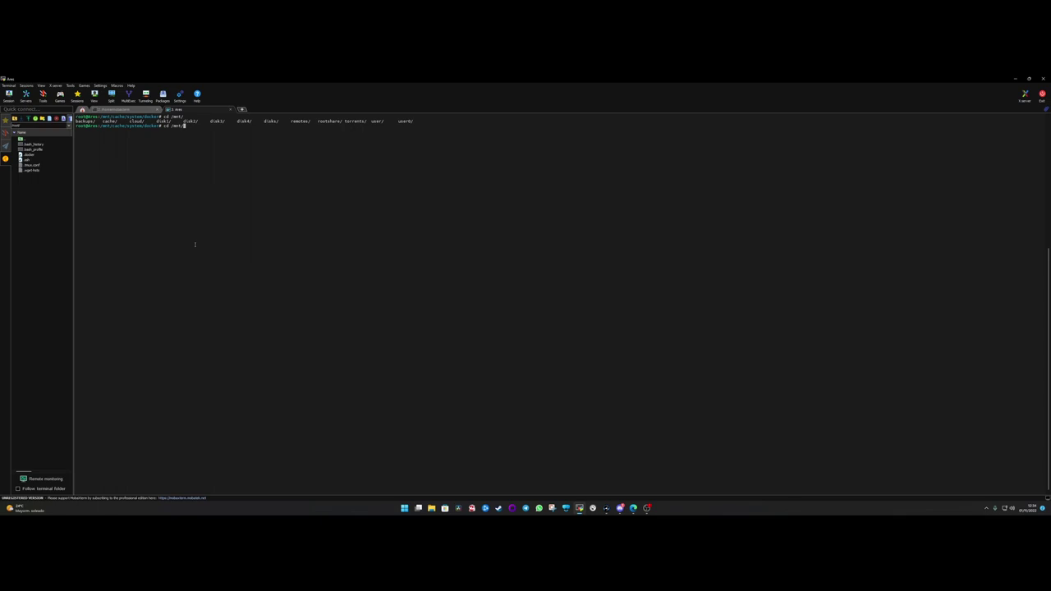
{"action": "type", "text": "ba"}
{"action": "key", "text": "Tab"}
{"action": "key", "text": "Tab"}
{"action": "key", "text": "Tab"}
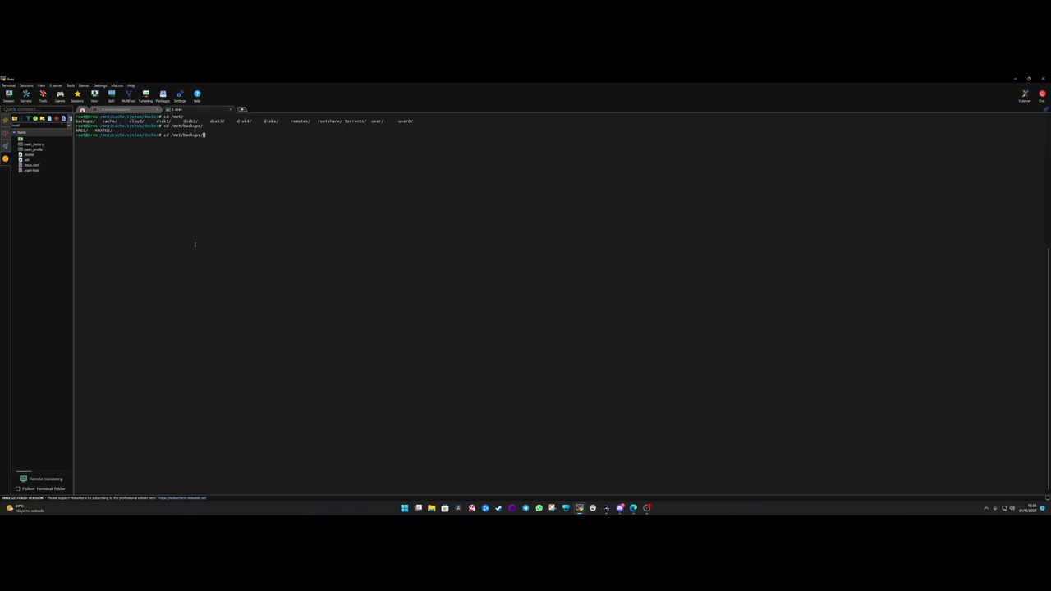
Extend the cd path to /mnt/backups/ARES, check its bkp folders, and enter the ARES directory.
{"action": "type", "text": "ARES/bkp"}
{"action": "key", "text": "Tab"}
{"action": "key", "text": "Tab"}
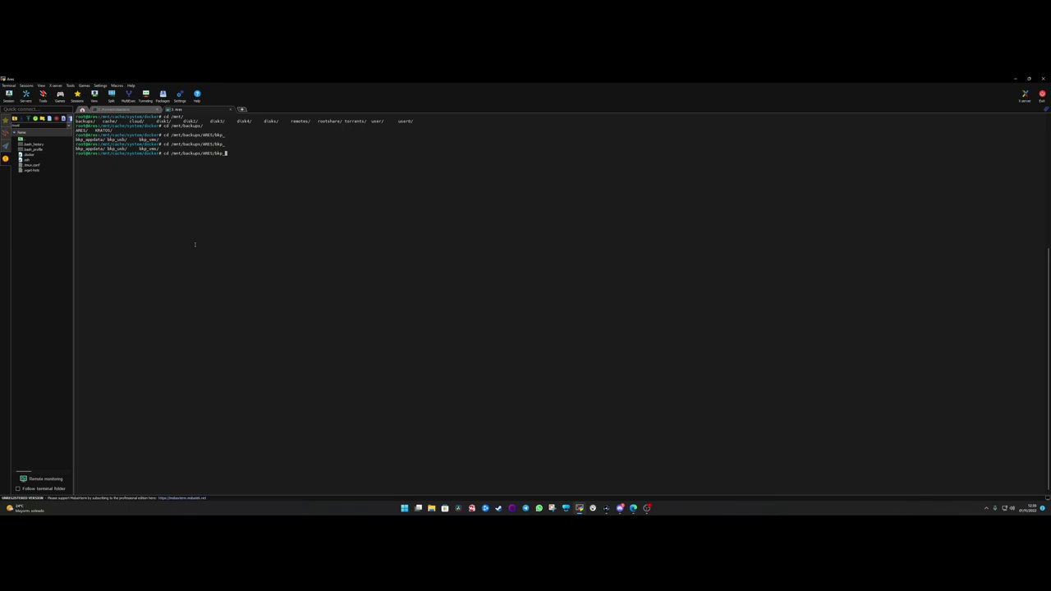
{"action": "key", "text": "BackSpace"}
{"action": "key", "text": "BackSpace"}
{"action": "key", "text": "Return"}
Copy the path /mnt/backups/ARES/ from the terminal into Unraid's Copia Test script as the cp destination and save the script.
{"action": "double_click", "coordinate": [121, 157]}
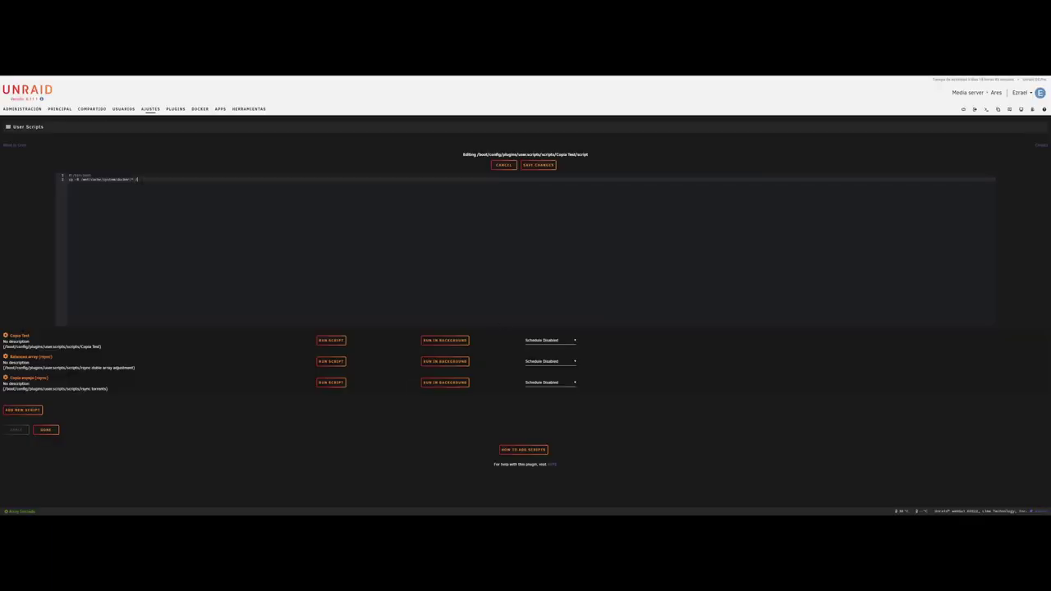
{"action": "key", "text": "ctrl+v"}
{"action": "left_click", "coordinate": [530, 165]}
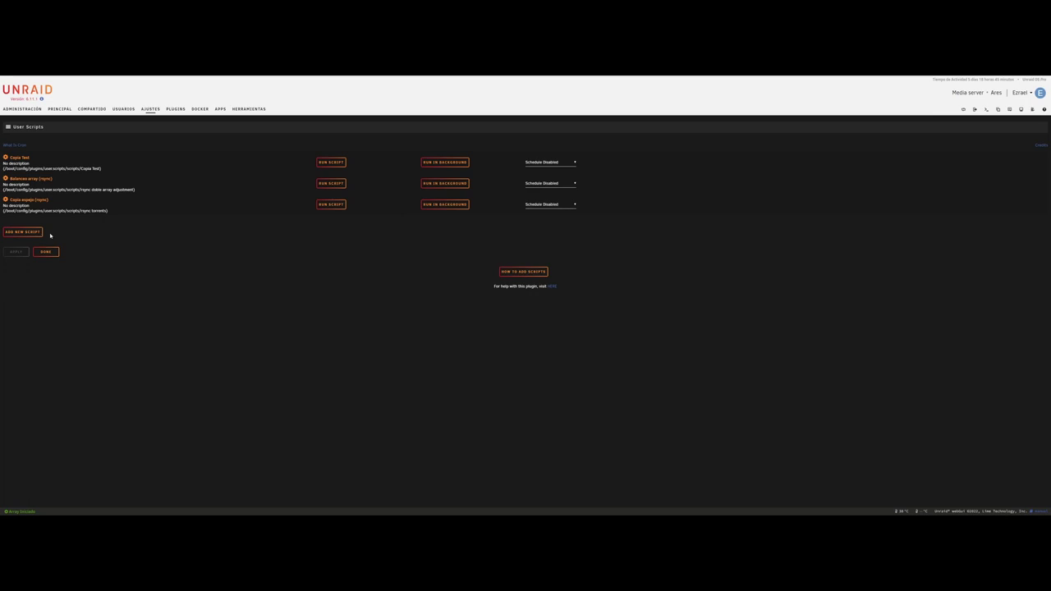
{"action": "left_click_drag", "start_coordinate": [302, 150], "coordinate": [403, 216]}
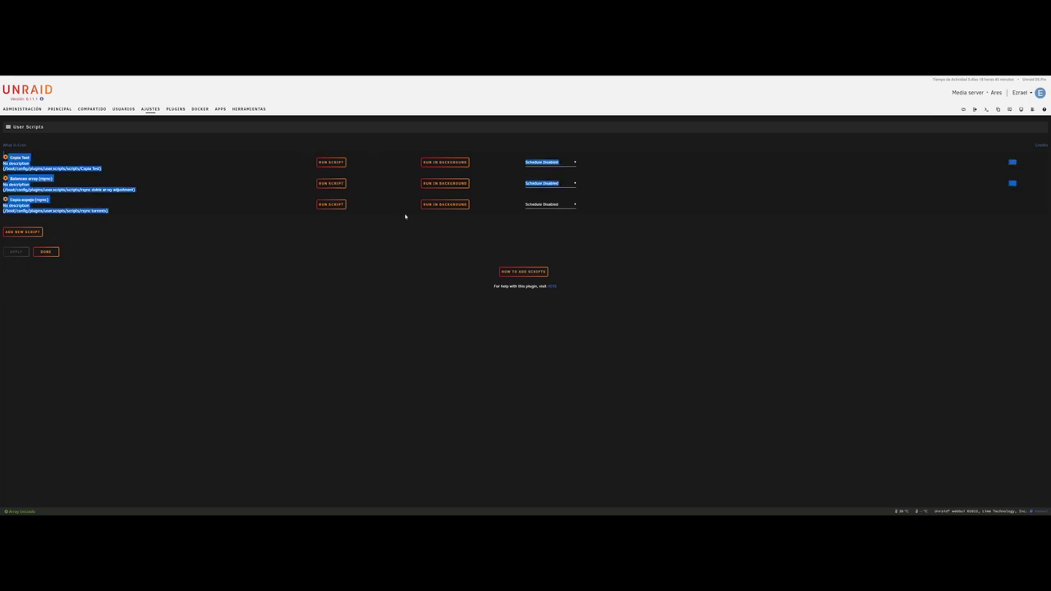
{"action": "left_click", "coordinate": [390, 231]}
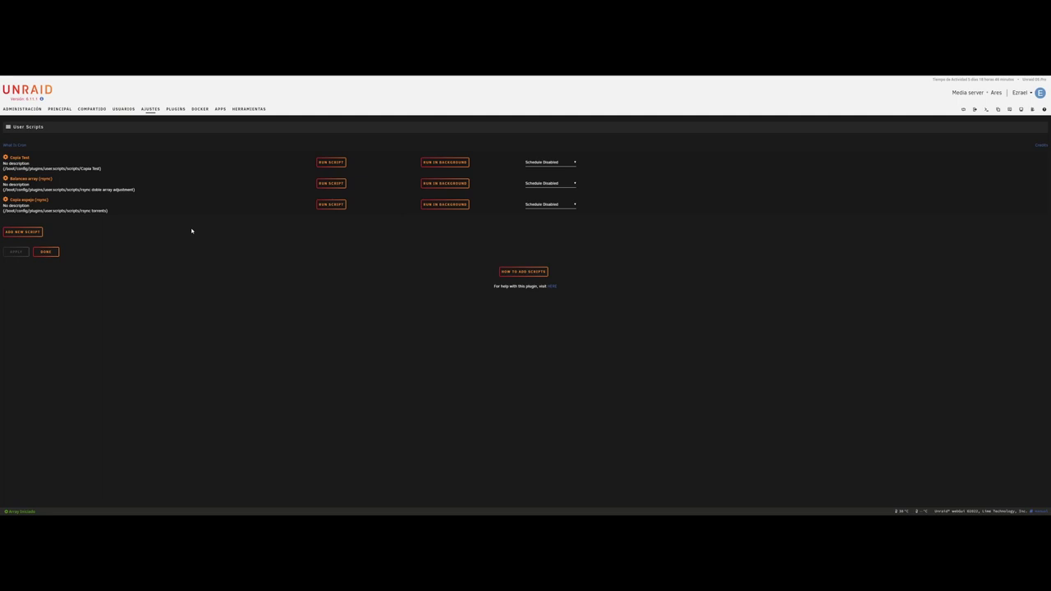
Reopen the Copia Test script, append & to the end of its cp command, and save the changes.
{"action": "left_click", "coordinate": [5, 158]}
{"action": "left_click", "coordinate": [90, 139]}
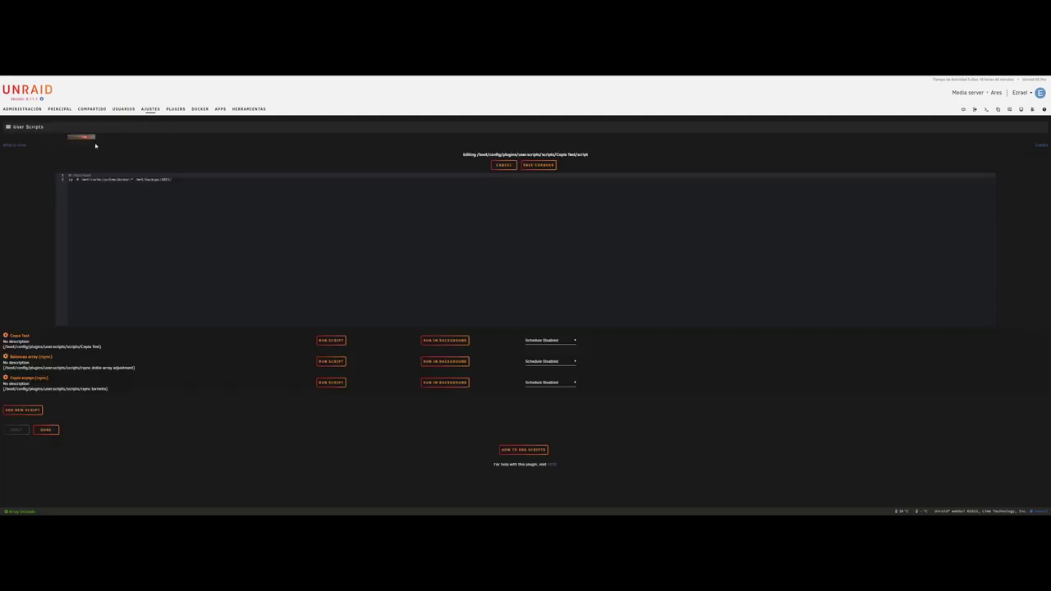
{"action": "left_click", "coordinate": [172, 179]}
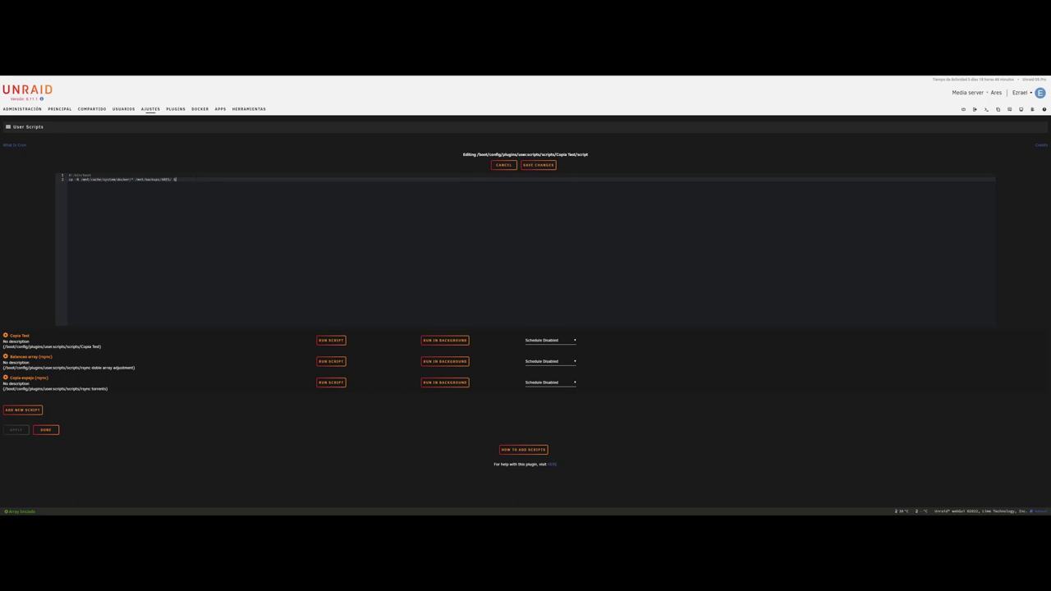
{"action": "key", "text": "F11"}
{"action": "key", "text": "ctrl+plus"}
{"action": "key", "text": "ctrl+plus"}
{"action": "key", "text": "ctrl+plus"}
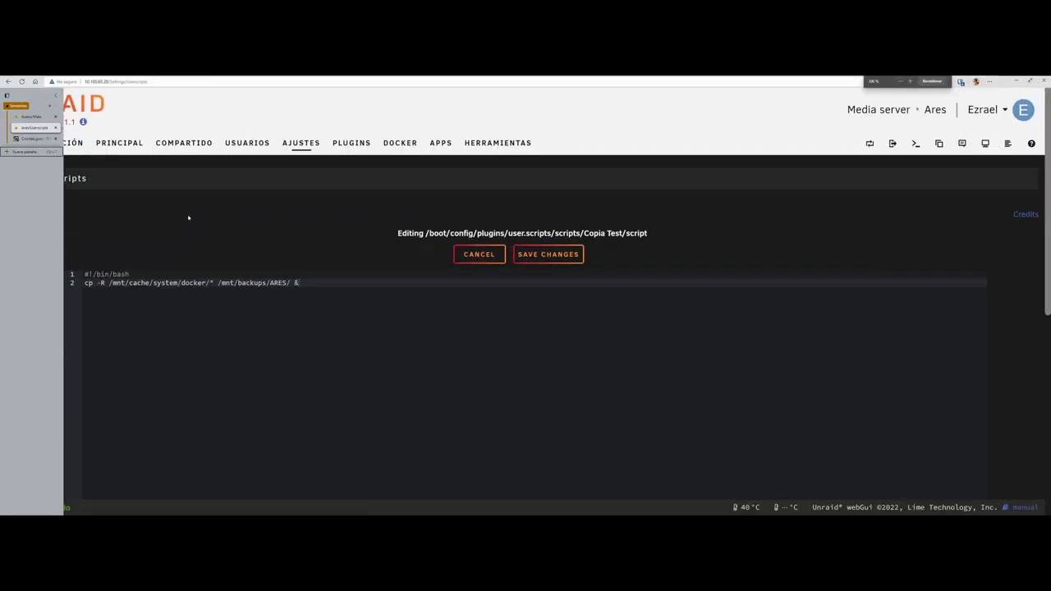
{"action": "key", "text": "ctrl+plus"}
{"action": "key", "text": "F11"}
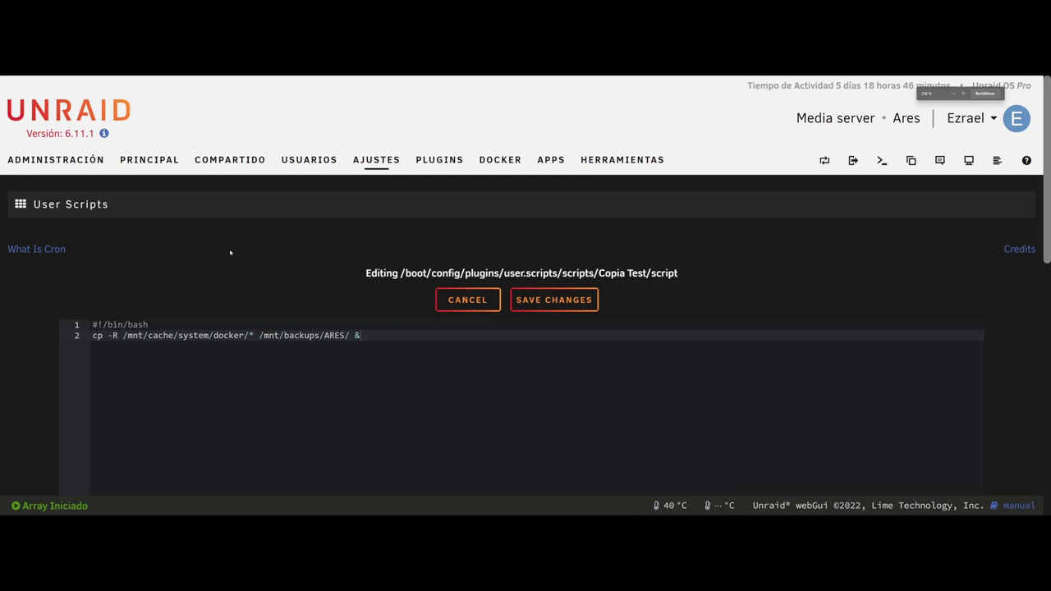
{"action": "scroll", "coordinate": [230, 253], "scroll_direction": "down", "scroll_amount": 3}
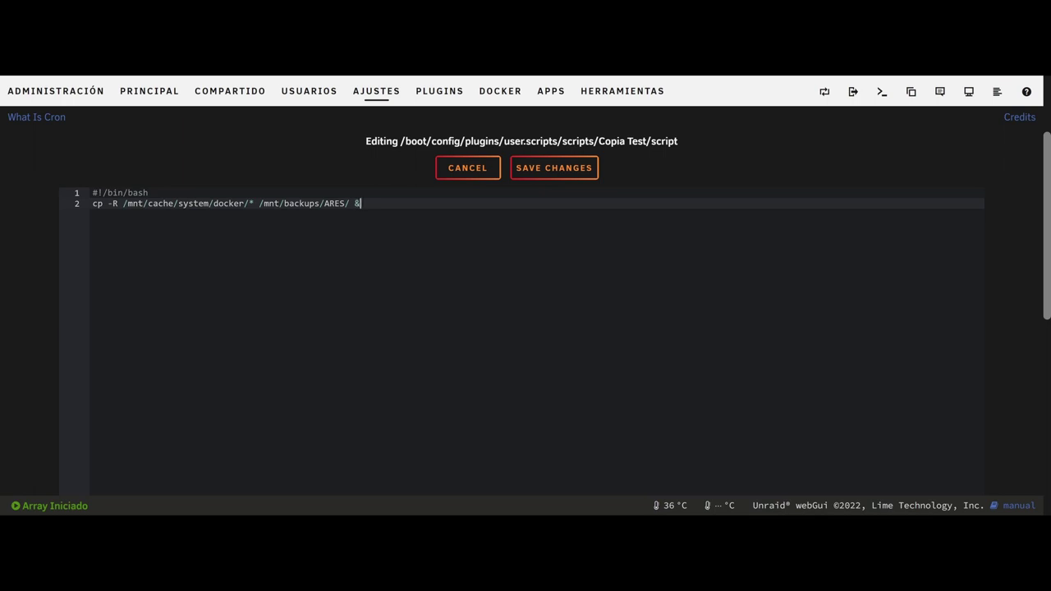
{"action": "left_click", "coordinate": [554, 168]}
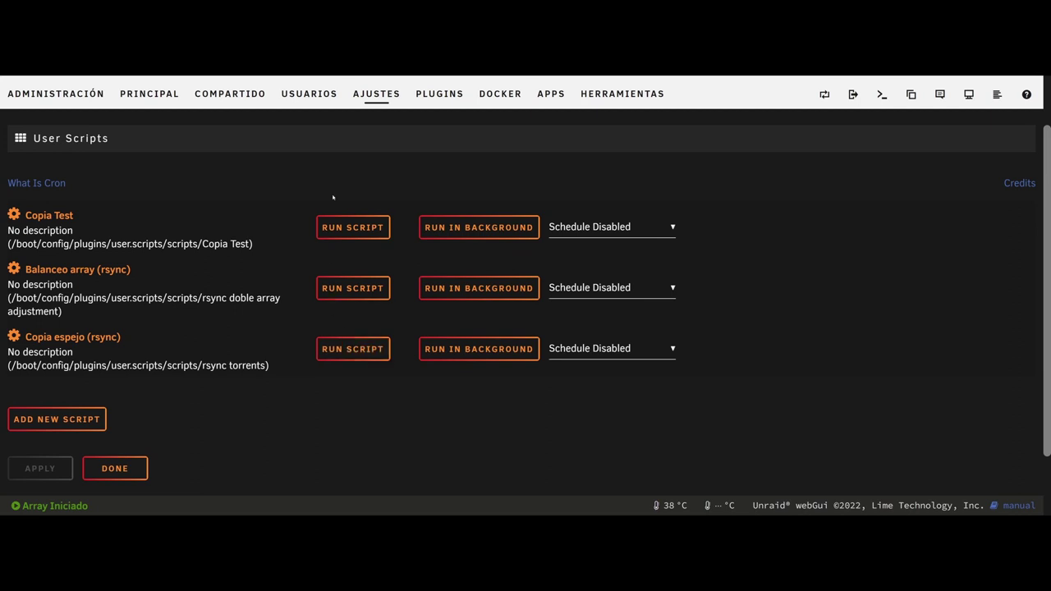
Set the Copia Test script's schedule to Custom.
{"action": "left_click", "coordinate": [14, 216]}
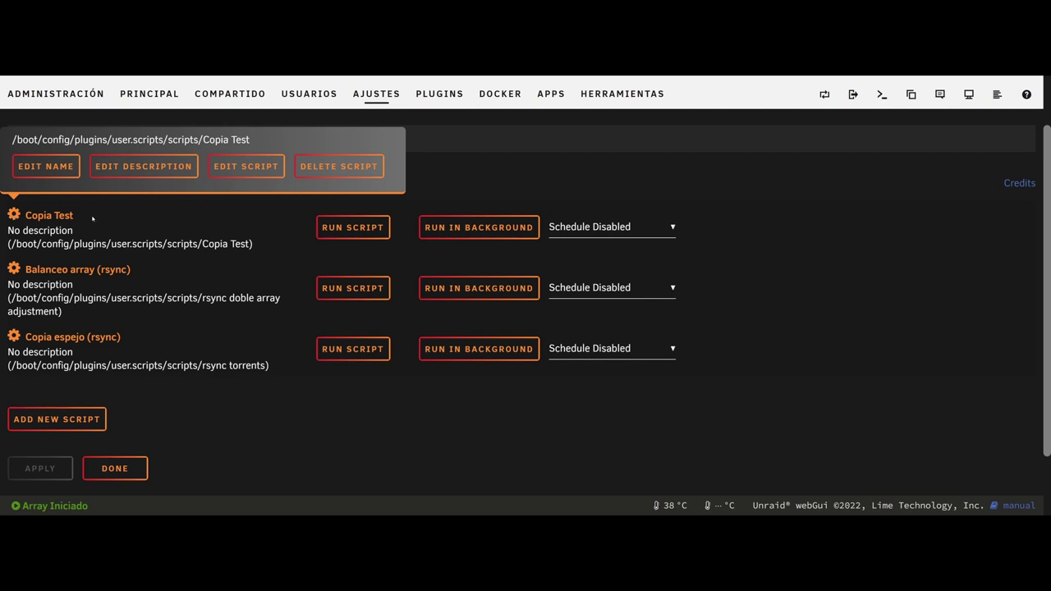
{"action": "key", "text": "Escape"}
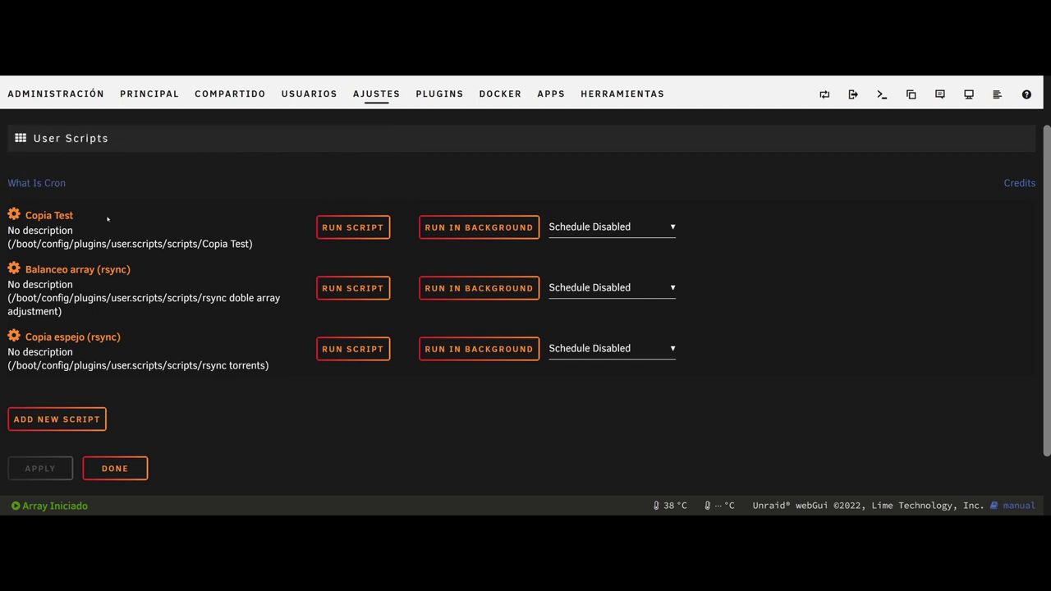
{"action": "left_click", "coordinate": [610, 226]}
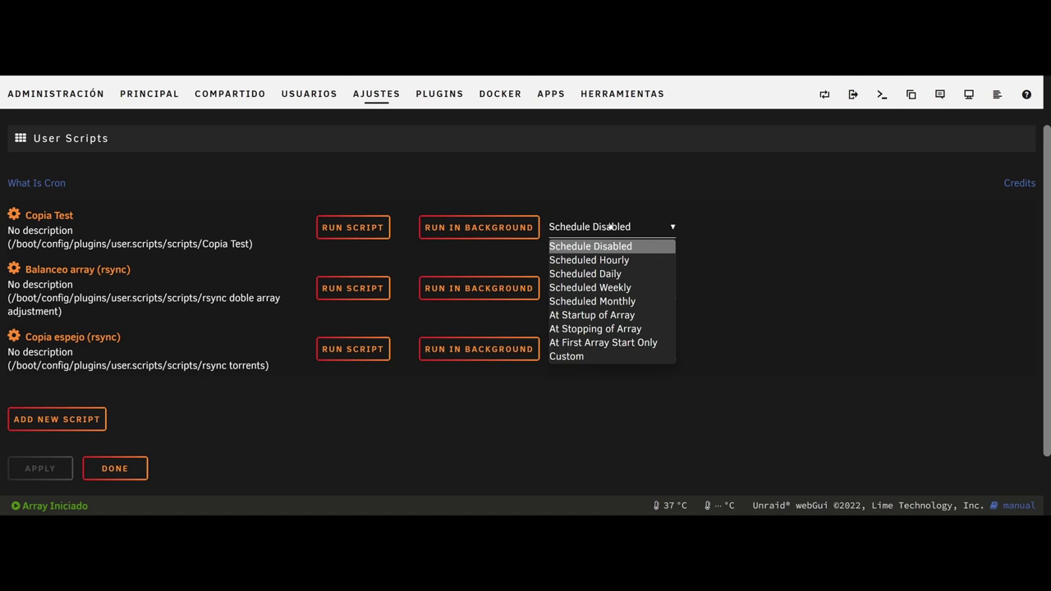
{"action": "left_click", "coordinate": [587, 358]}
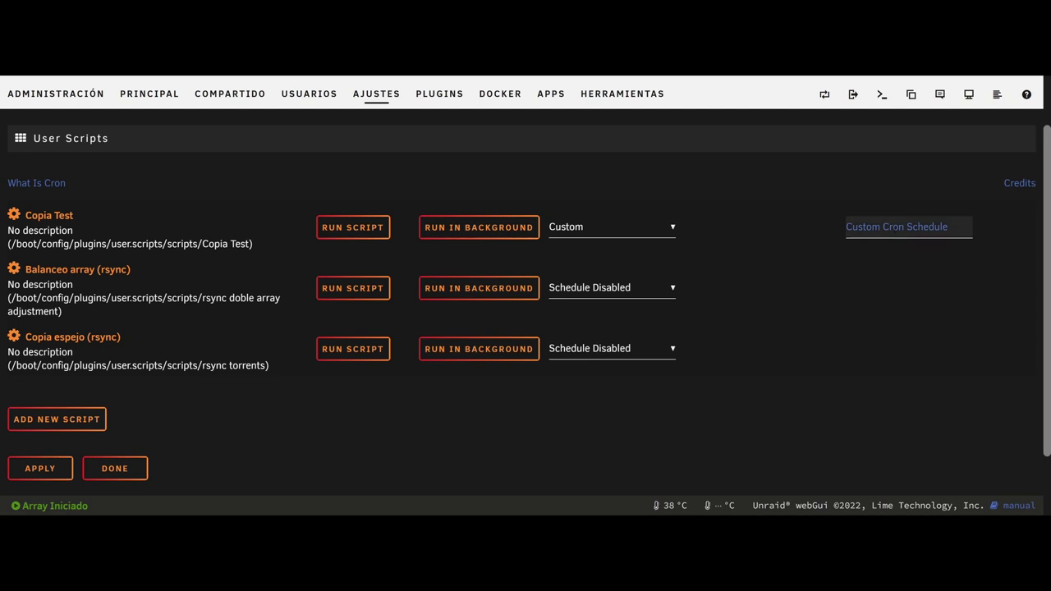
{"action": "left_click", "coordinate": [586, 227]}
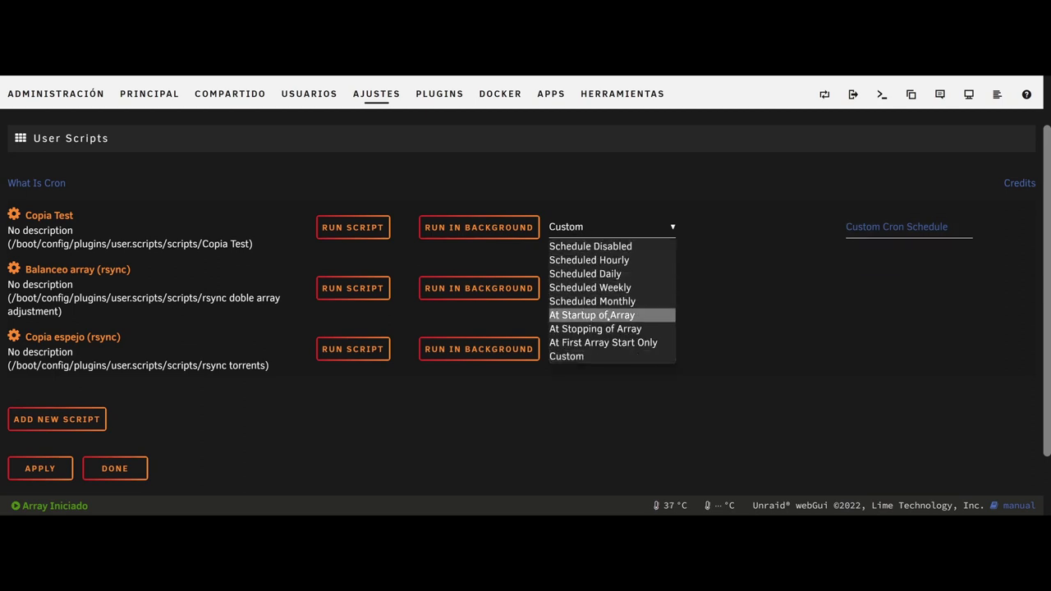
{"action": "key", "text": "Up"}
{"action": "key", "text": "Up"}
{"action": "key", "text": "Up"}
{"action": "key", "text": "Up"}
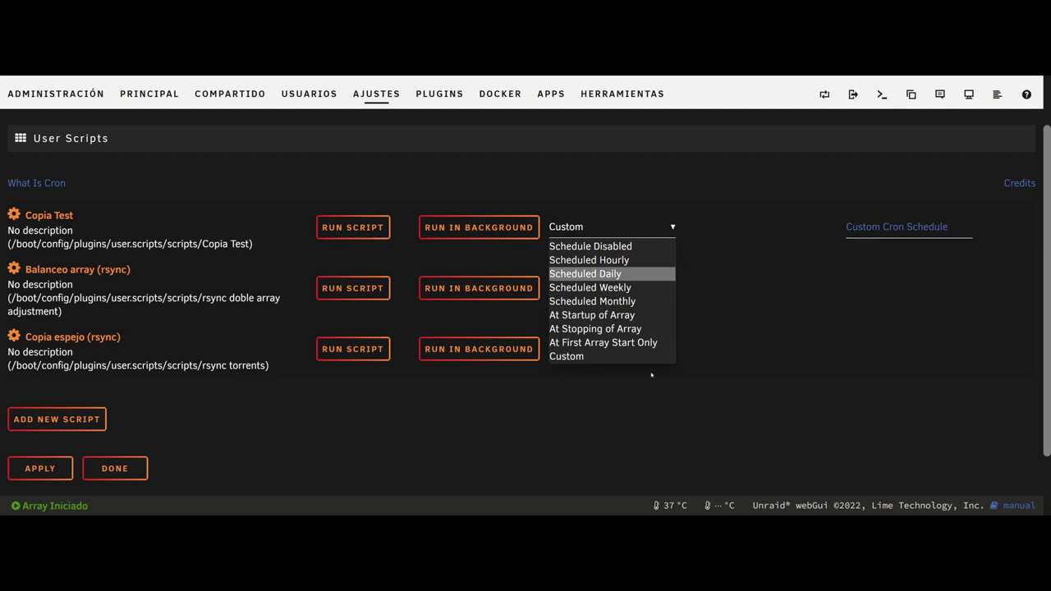
{"action": "key", "text": "Escape"}
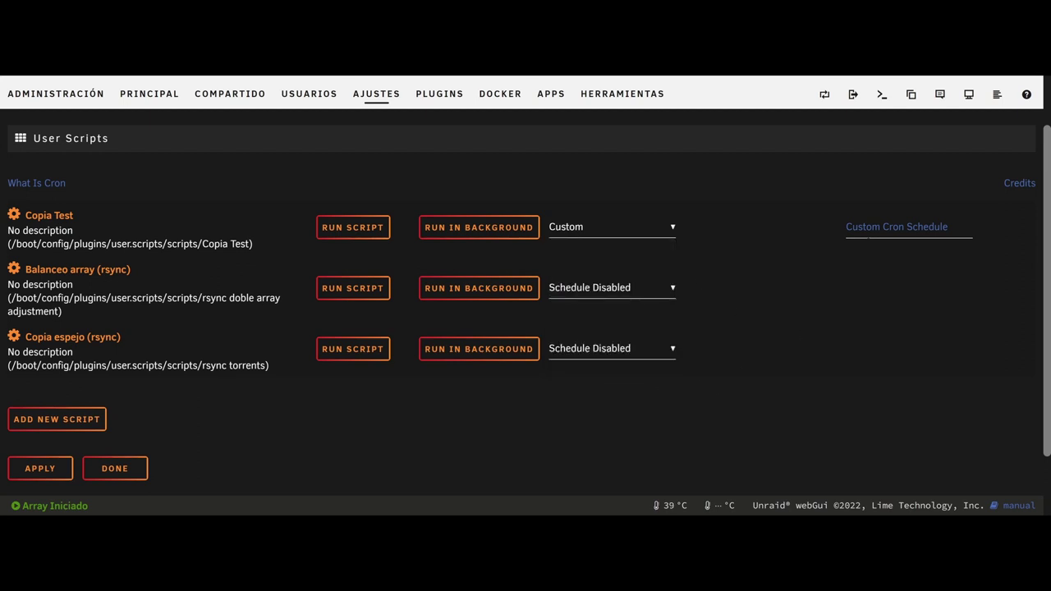
{"action": "key", "text": "Tab"}
Switch to crontab guru and set the cron expression to 42 12 * * *, checking the current time on the system clock.
{"action": "left_click", "coordinate": [37, 182]}
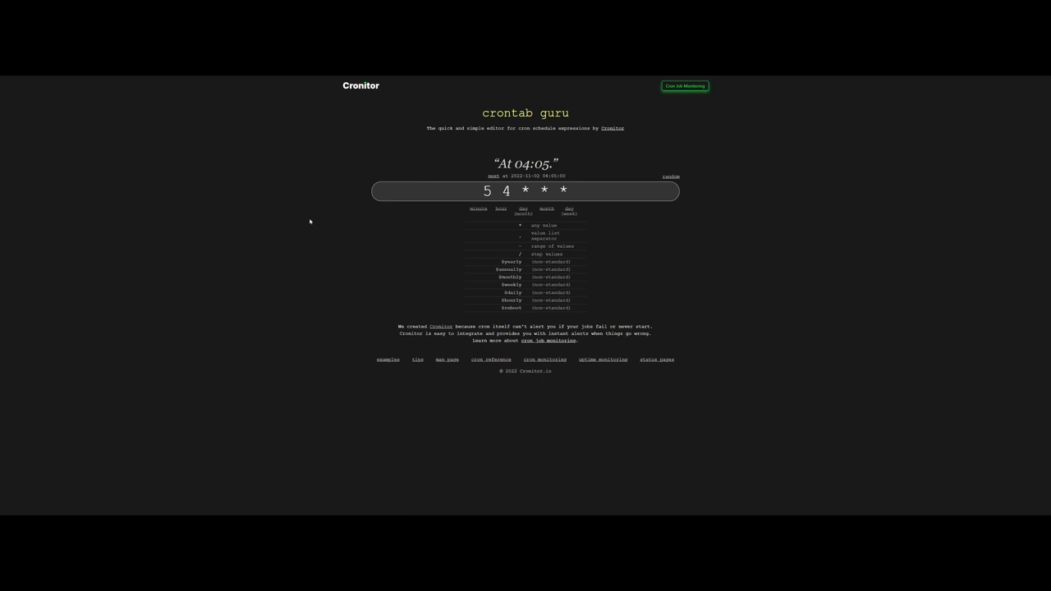
{"action": "key", "text": "ctrl+a"}
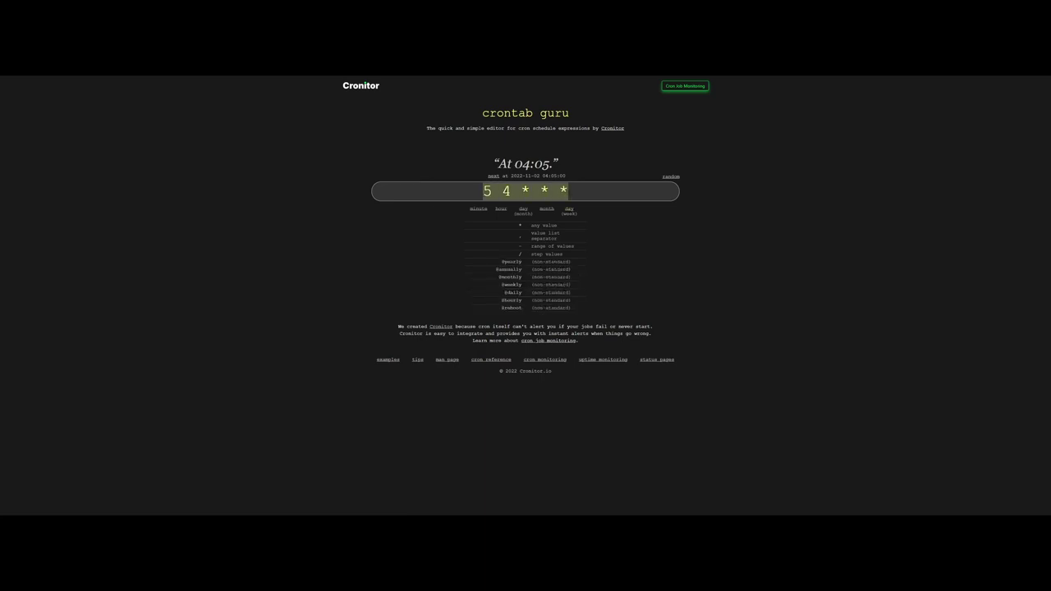
{"action": "key", "text": "super"}
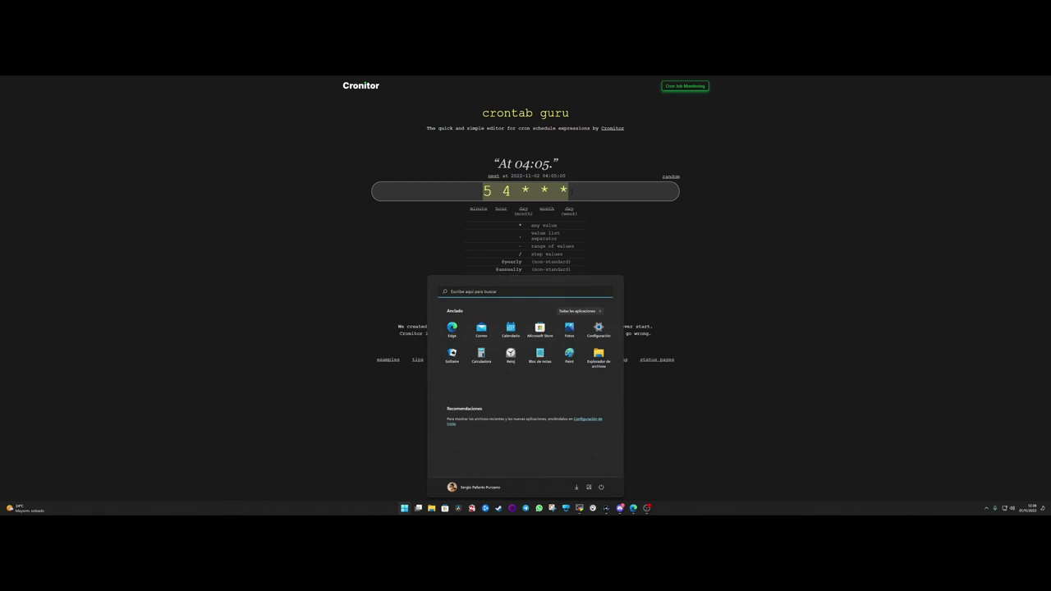
{"action": "key", "text": "Escape"}
{"action": "left_click", "coordinate": [492, 190]}
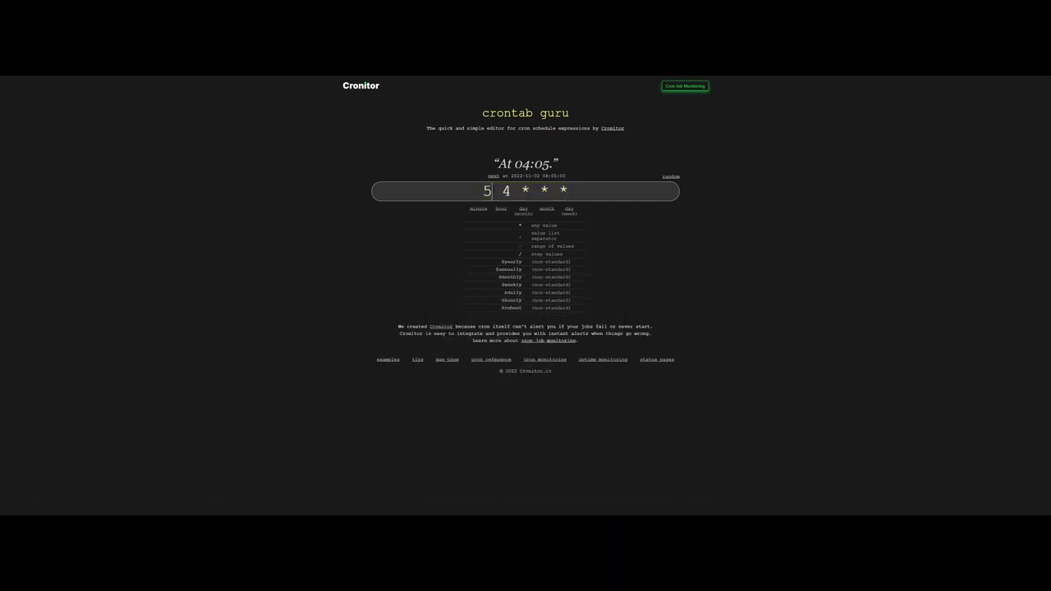
{"action": "key", "text": "BackSpace"}
{"action": "type", "text": "4"}
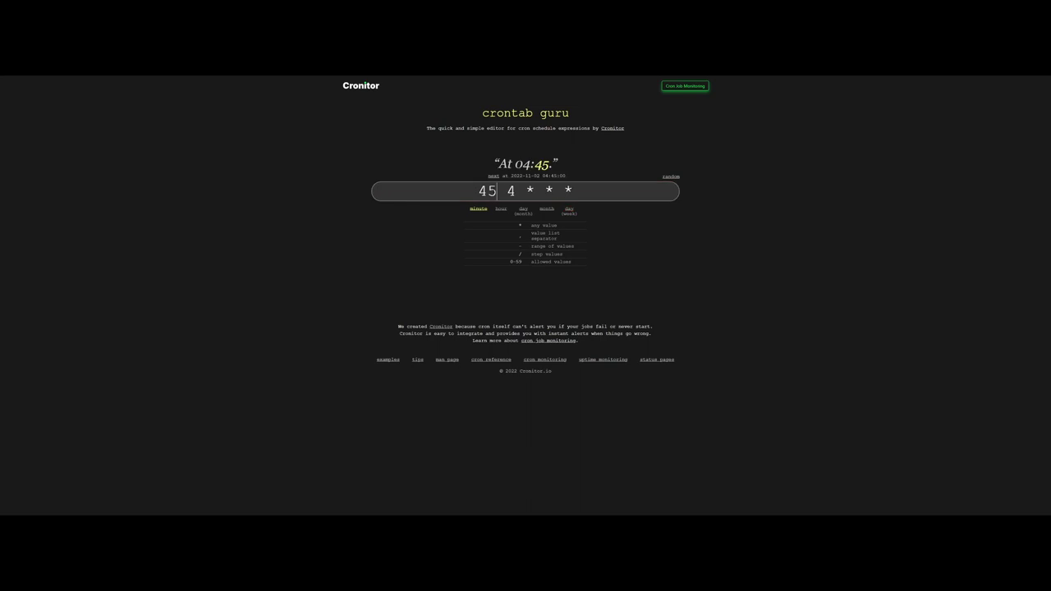
{"action": "type", "text": "2"}
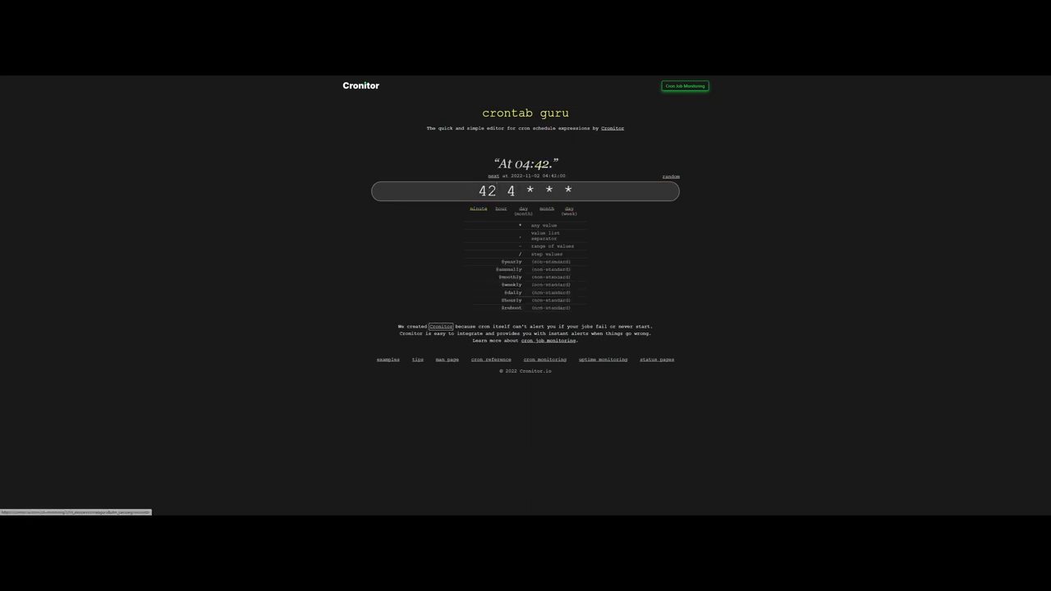
{"action": "left_click", "coordinate": [511, 190]}
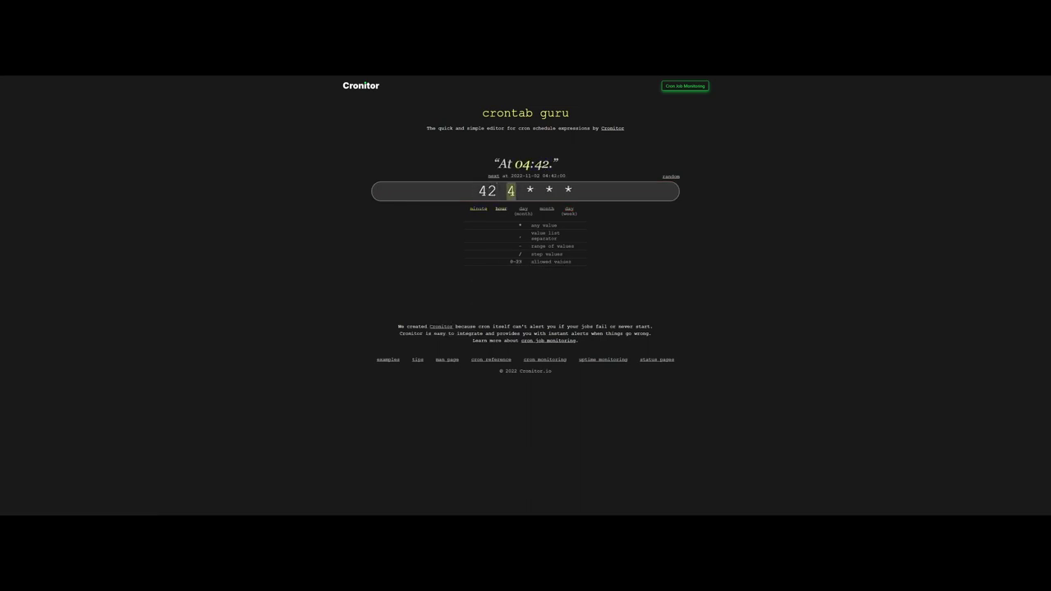
{"action": "key", "text": "BackSpace"}
{"action": "type", "text": "12"}
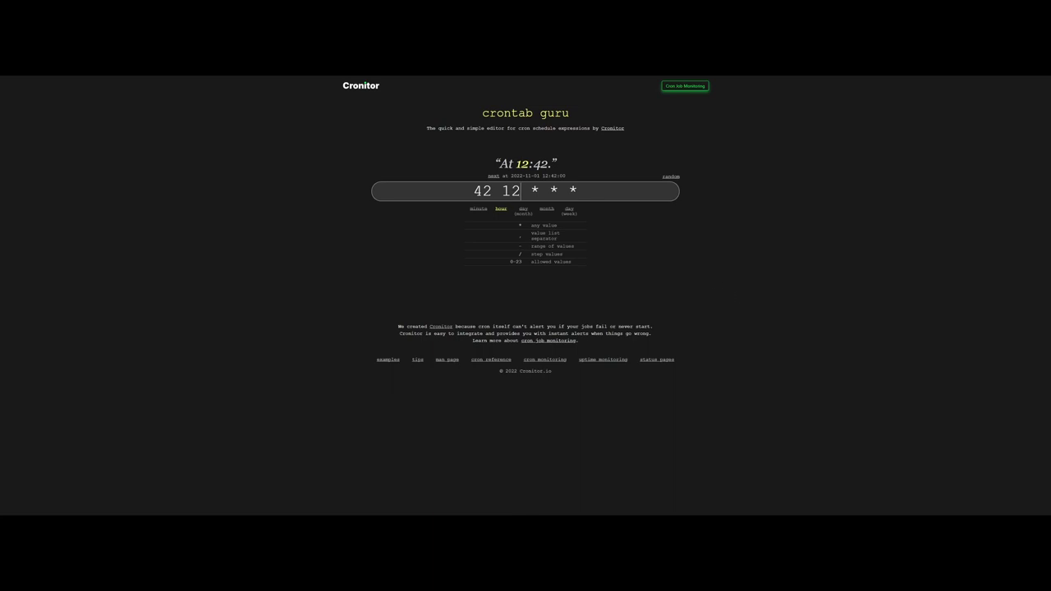
Check the system clock again and set the cron expression's minute to 41.
{"action": "key", "text": "super"}
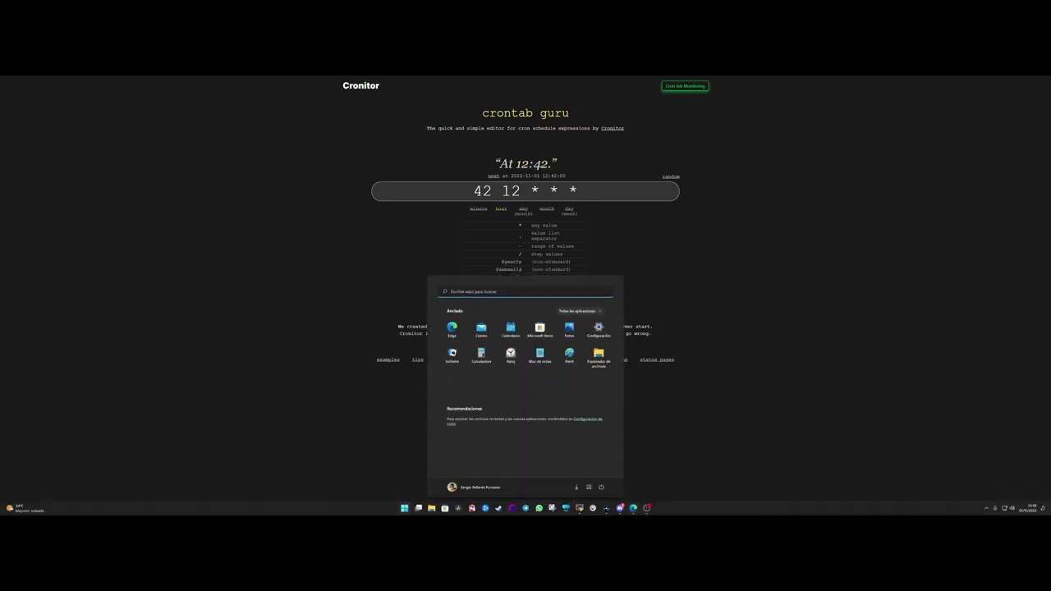
{"action": "left_click", "coordinate": [491, 190]}
{"action": "key", "text": "BackSpace"}
{"action": "type", "text": "1"}
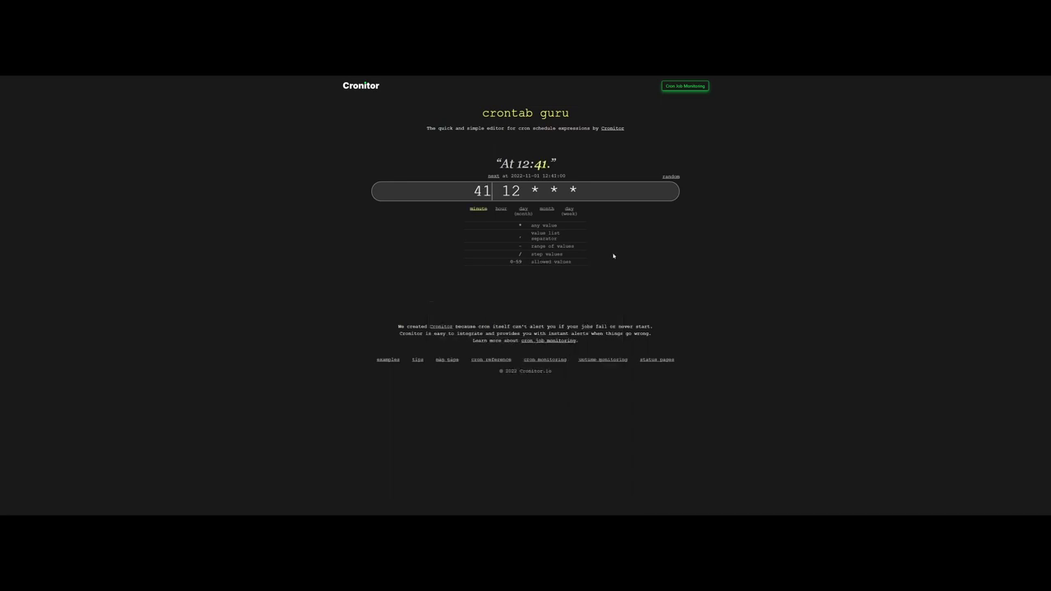
{"action": "left_click", "coordinate": [692, 258]}
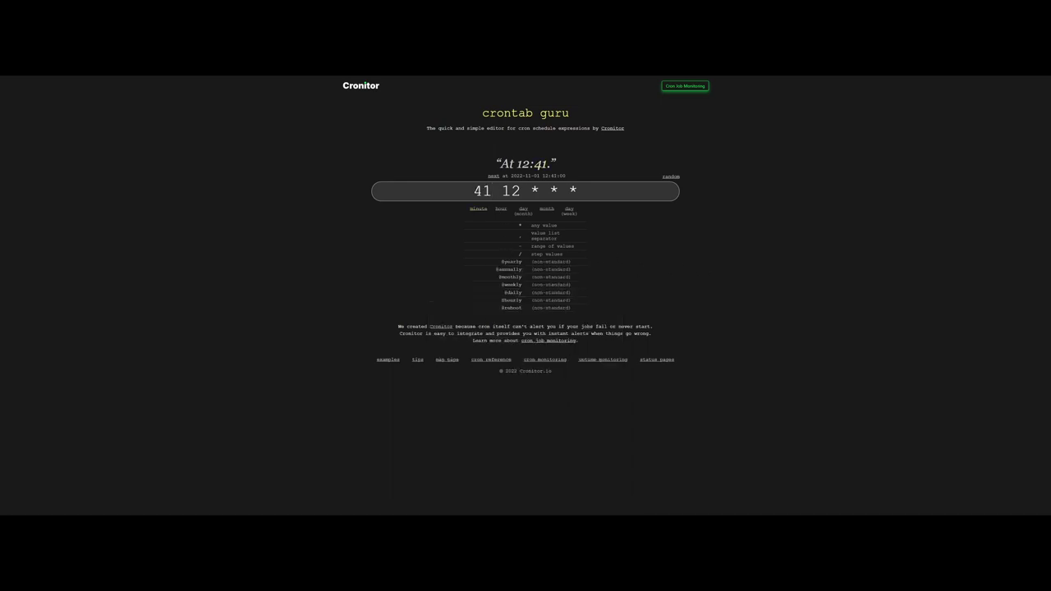
Copy the expression 41 12 * * * into Copia Test's custom cron schedule in Unraid and apply the schedule.
{"action": "key", "text": "ctrl+a"}
{"action": "key", "text": "ctrl+c"}
{"action": "key", "text": "alt+Tab"}
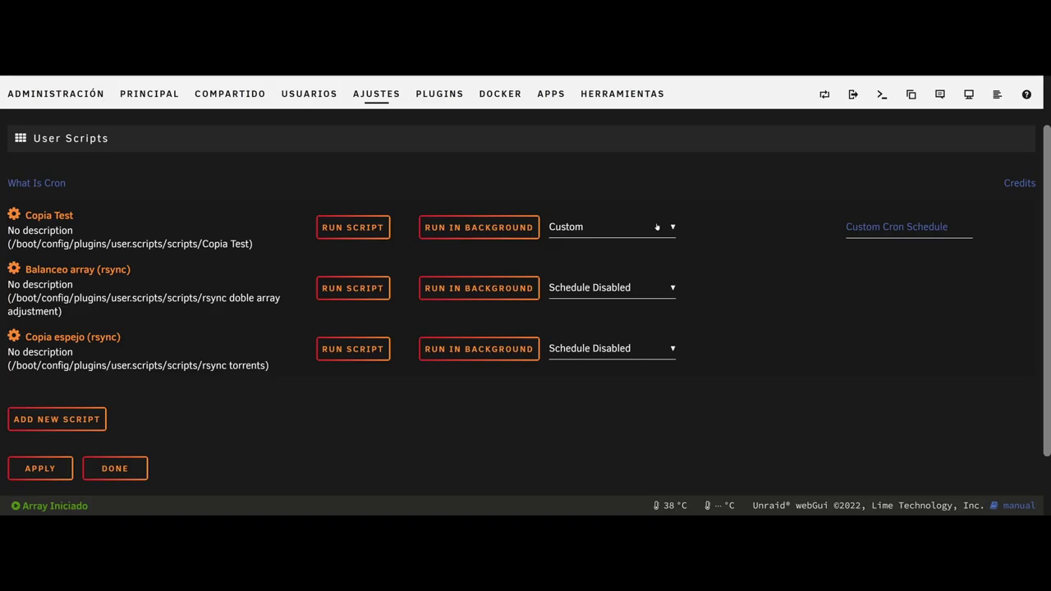
{"action": "left_click", "coordinate": [903, 227]}
{"action": "key", "text": "ctrl+v"}
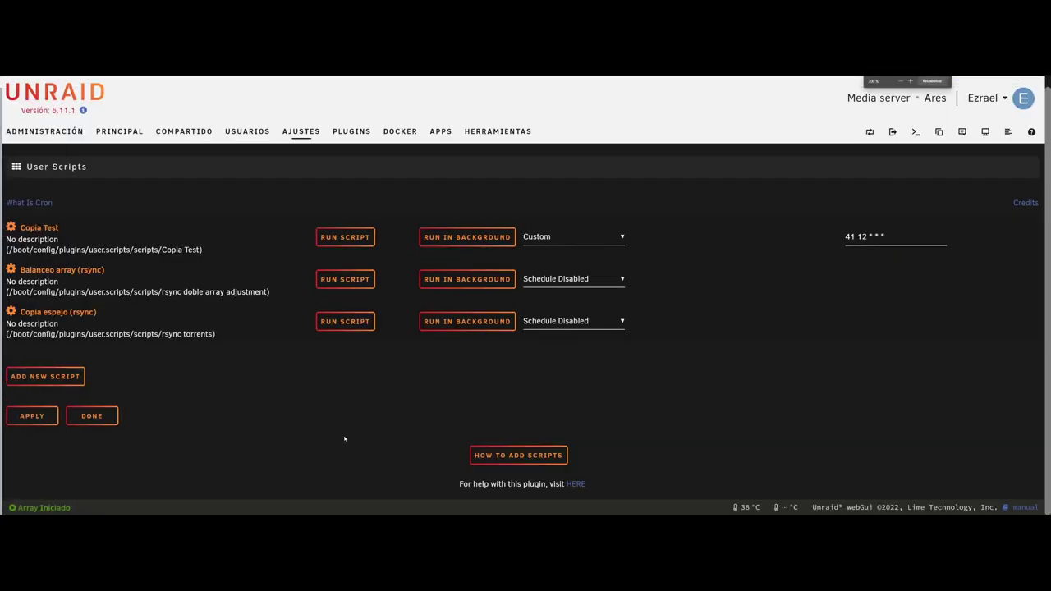
{"action": "left_click", "coordinate": [32, 416]}
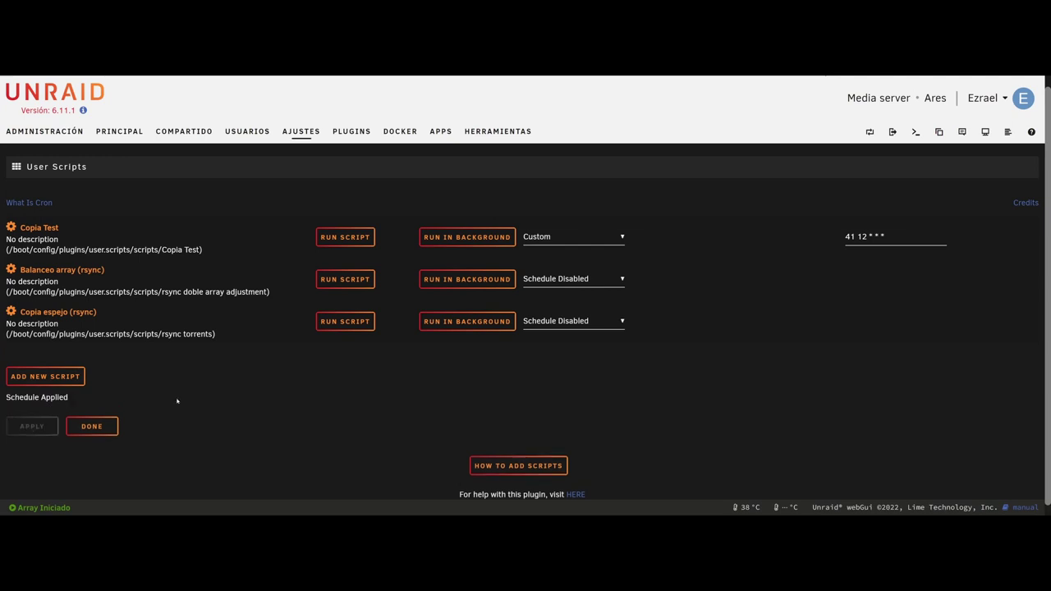
{"action": "left_click_drag", "start_coordinate": [10, 396], "coordinate": [65, 397]}
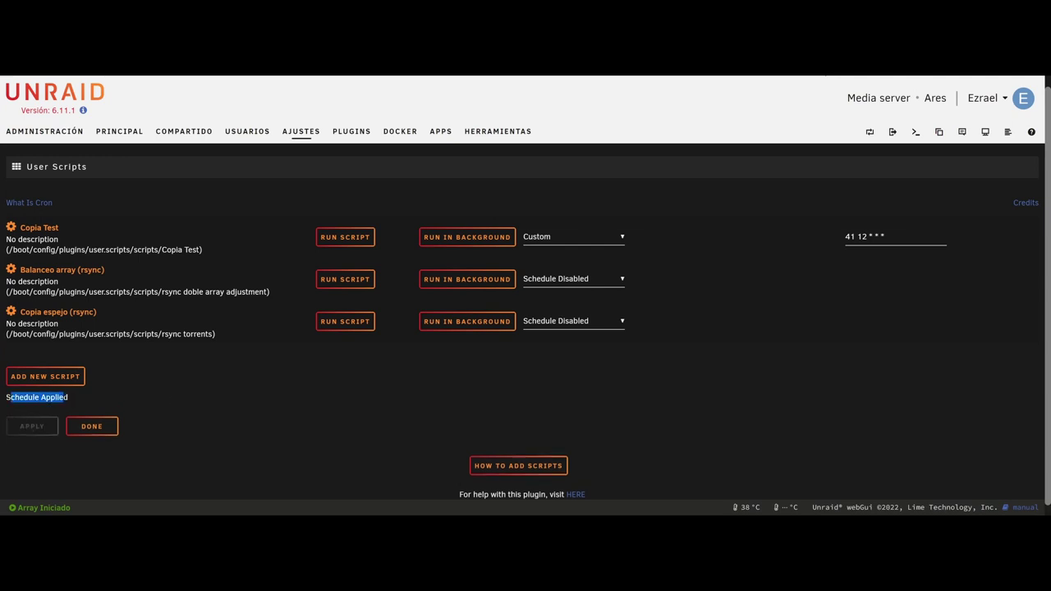
Leave the browser's full-screen view and watch the system clock for the scheduled run time of 12:41.
{"action": "left_click", "coordinate": [144, 390]}
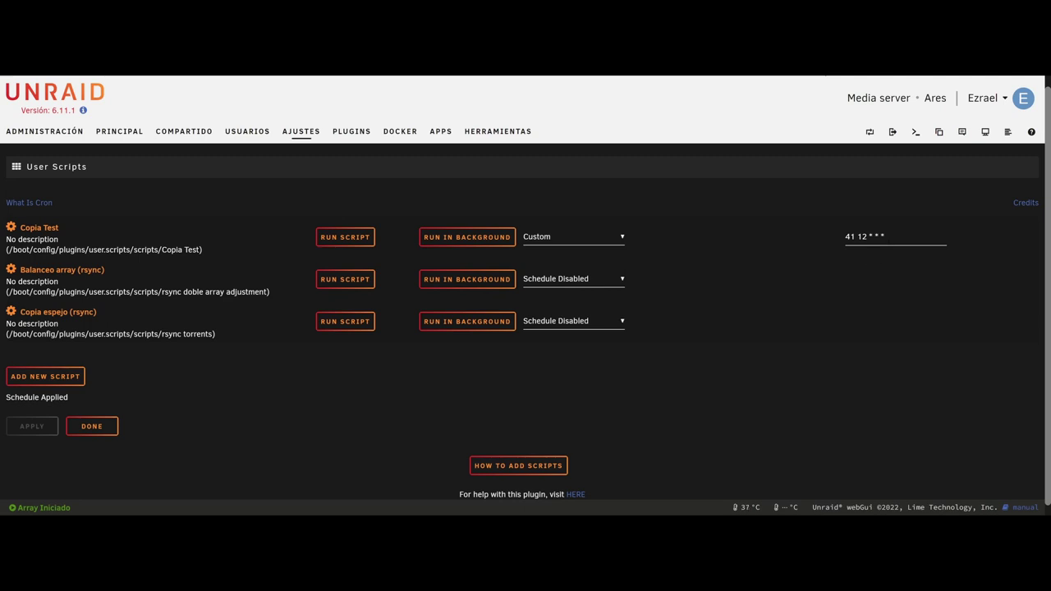
{"action": "key", "text": "super"}
{"action": "key", "text": "super"}
{"action": "key", "text": "F11"}
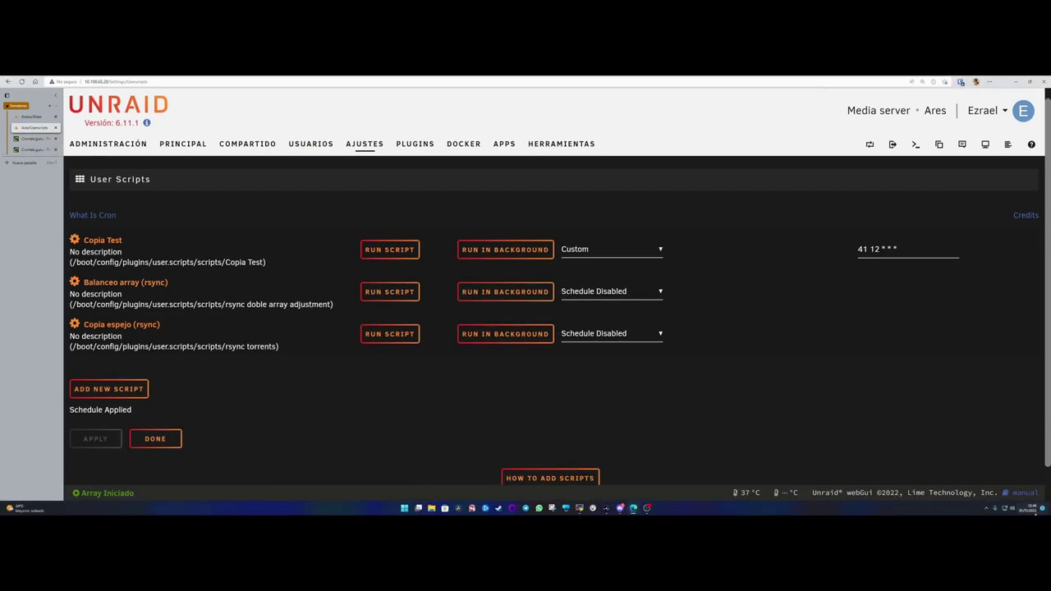
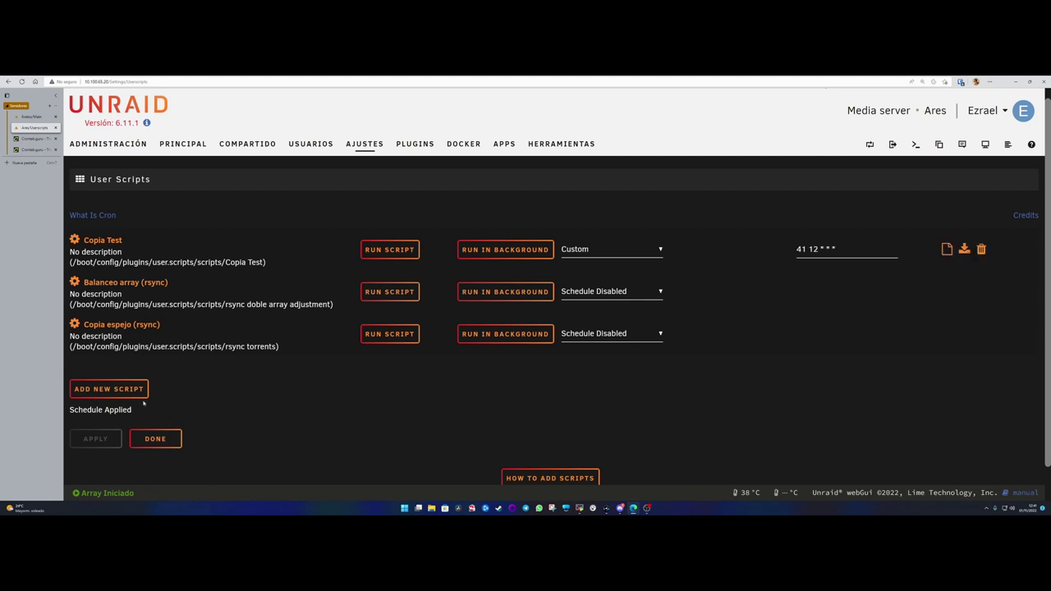
Open the Unraid dashboard, refresh it, and check processor activity and the Backups pool's usage.
{"action": "left_click", "coordinate": [108, 143]}
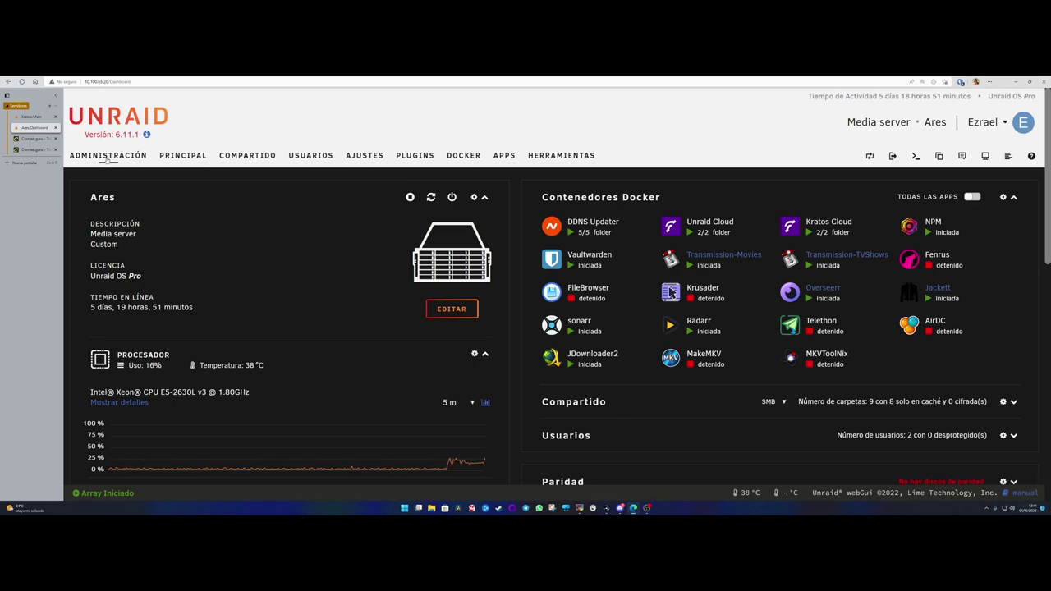
{"action": "key", "text": "F5"}
{"action": "scroll", "coordinate": [348, 246], "scroll_direction": "down", "scroll_amount": 1}
{"action": "scroll", "coordinate": [348, 245], "scroll_direction": "down", "scroll_amount": 3}
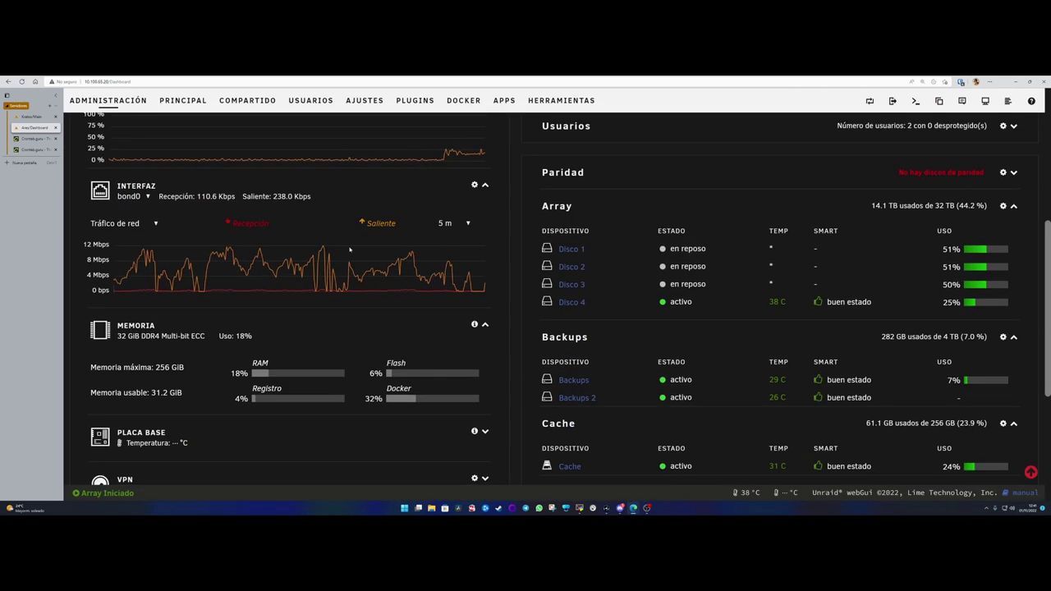
{"action": "scroll", "coordinate": [352, 326], "scroll_direction": "up", "scroll_amount": 5}
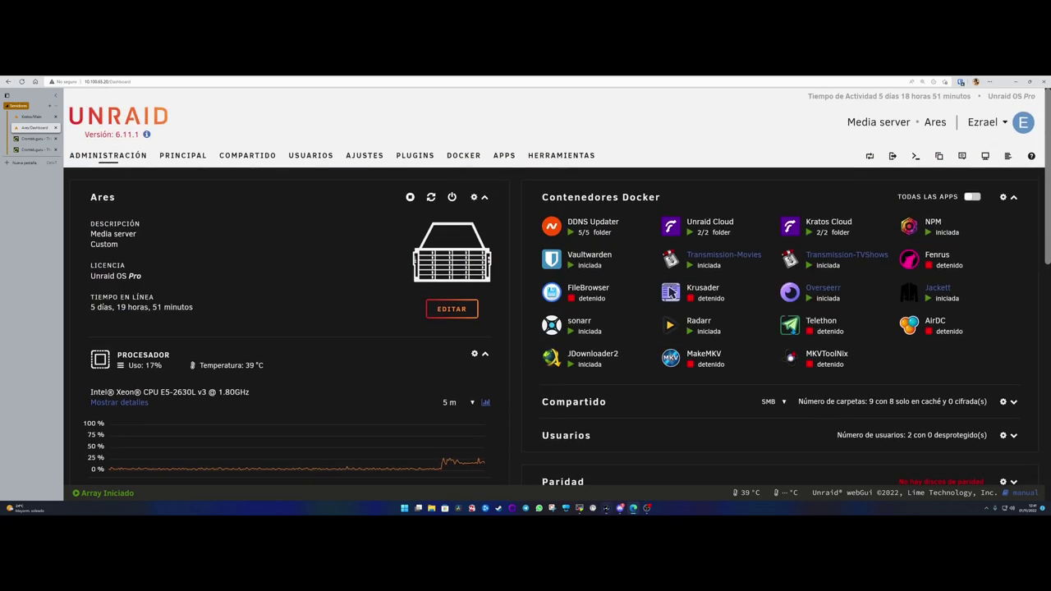
Switch to the MobaXterm terminal and run htop to check for the scheduled cp process.
{"action": "key", "text": "alt+Tab"}
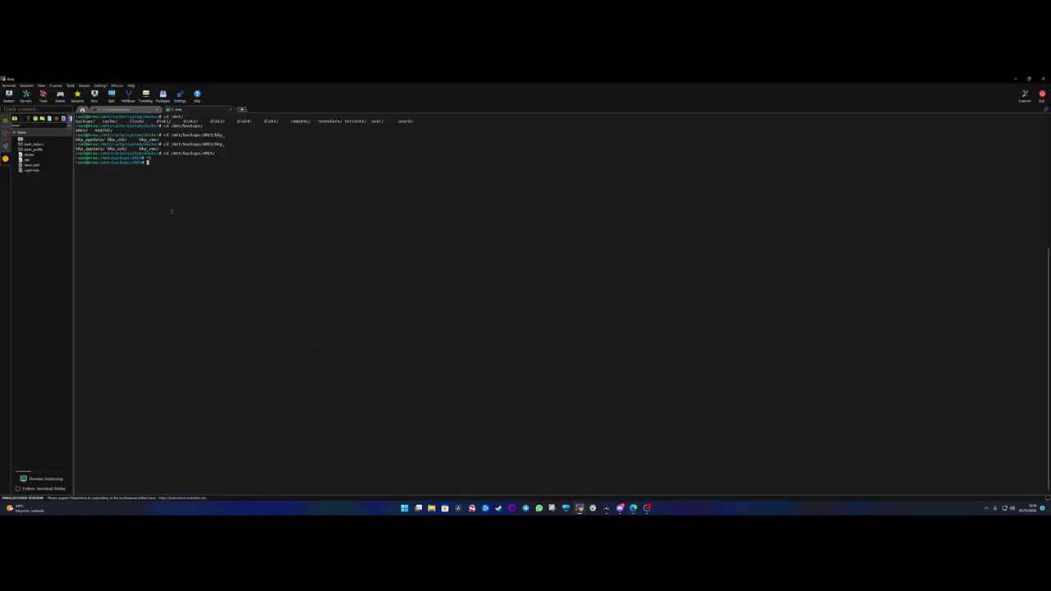
{"action": "type", "text": "htop"}
{"action": "key", "text": "Return"}
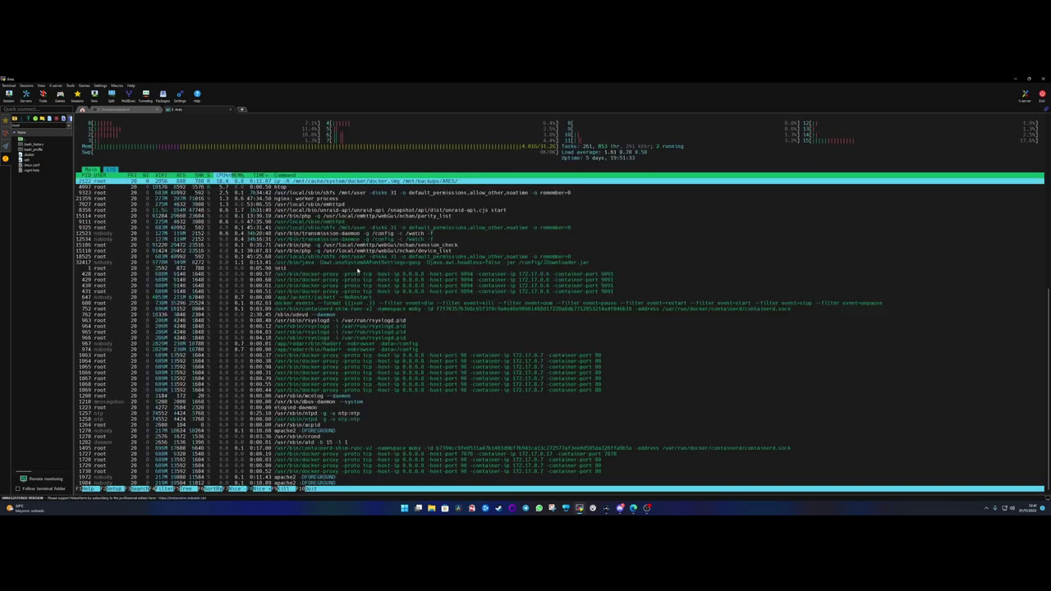
{"action": "key", "text": "q"}
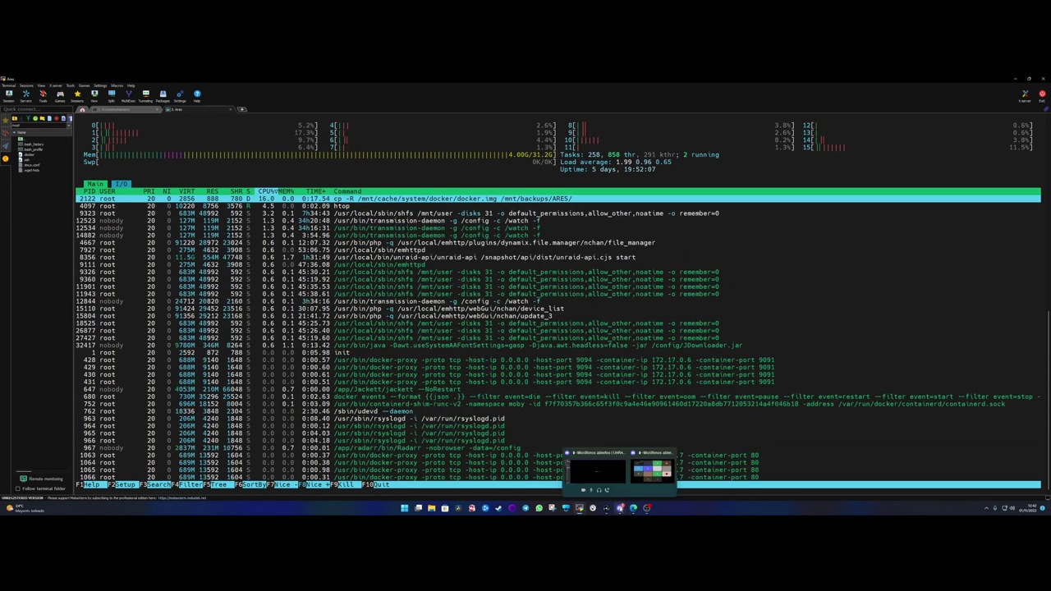
Switch back to Unraid in the browser and browse the contents of the ARES share.
{"action": "left_click", "coordinate": [618, 462]}
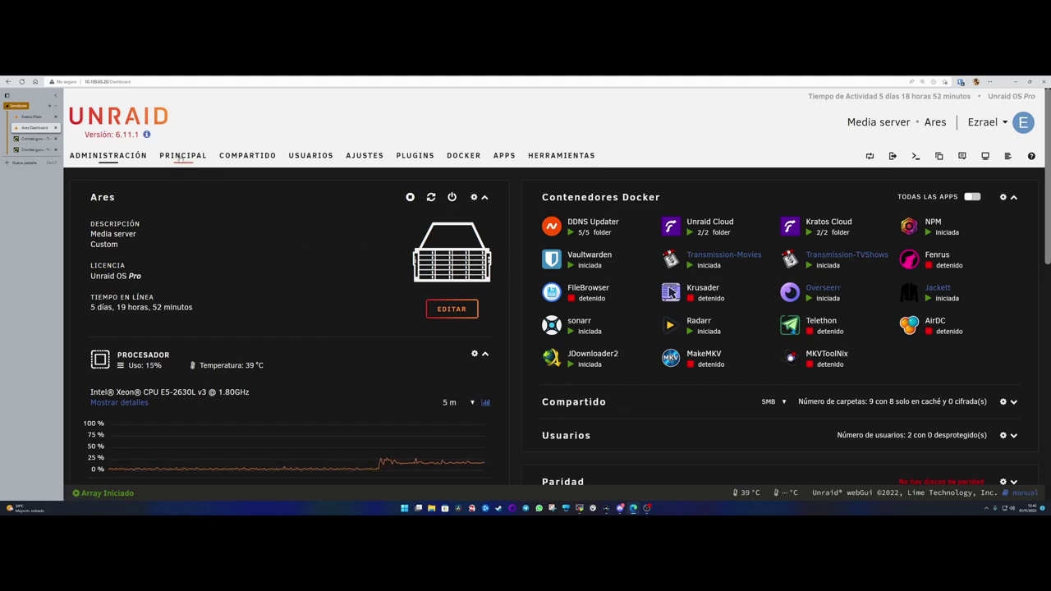
{"action": "left_click", "coordinate": [246, 156]}
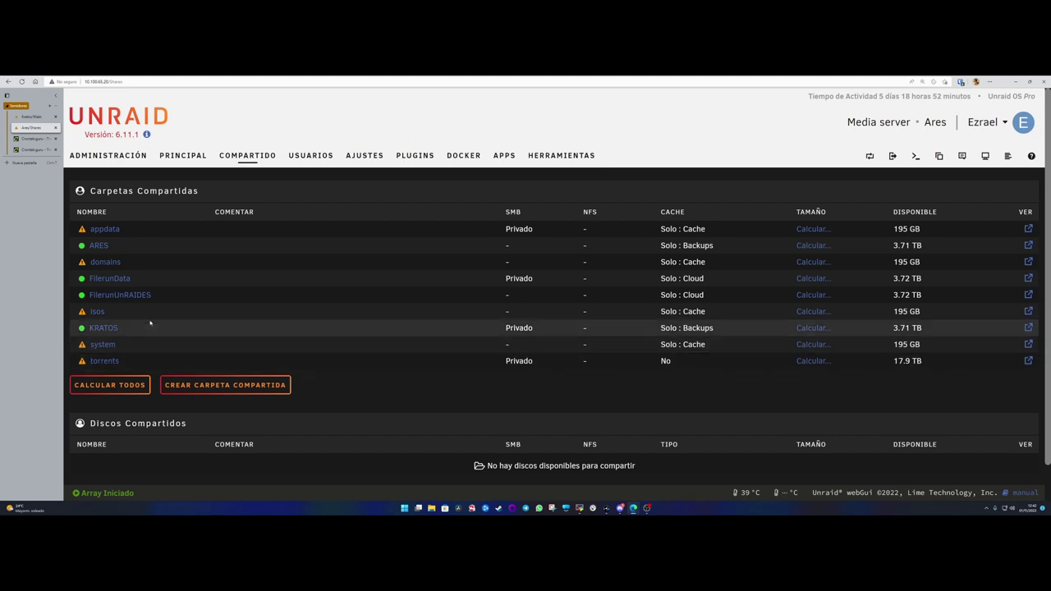
{"action": "left_click", "coordinate": [97, 245]}
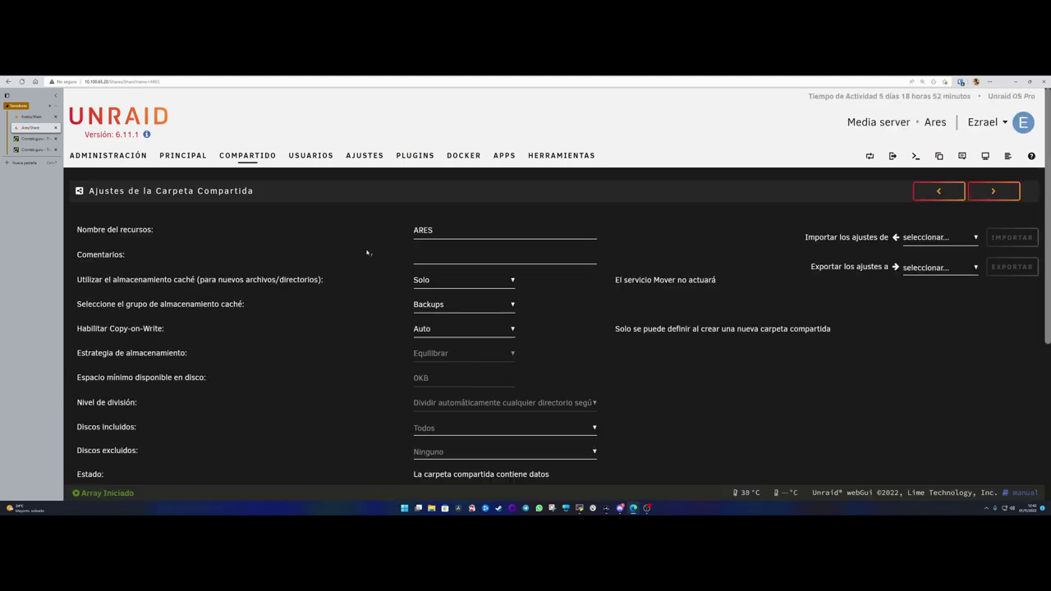
{"action": "left_click", "coordinate": [249, 156]}
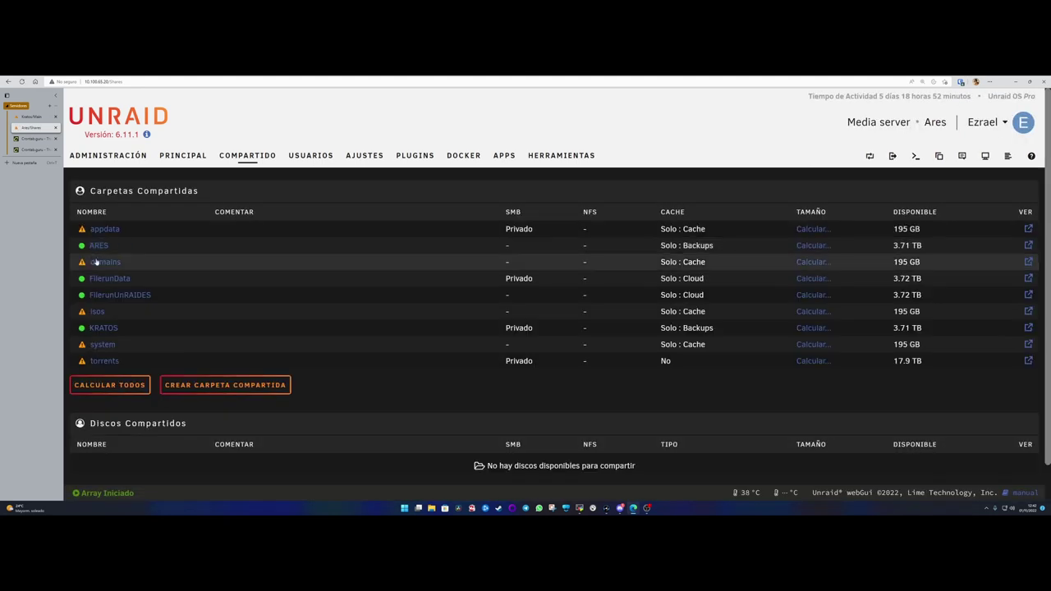
{"action": "left_click", "coordinate": [1028, 245]}
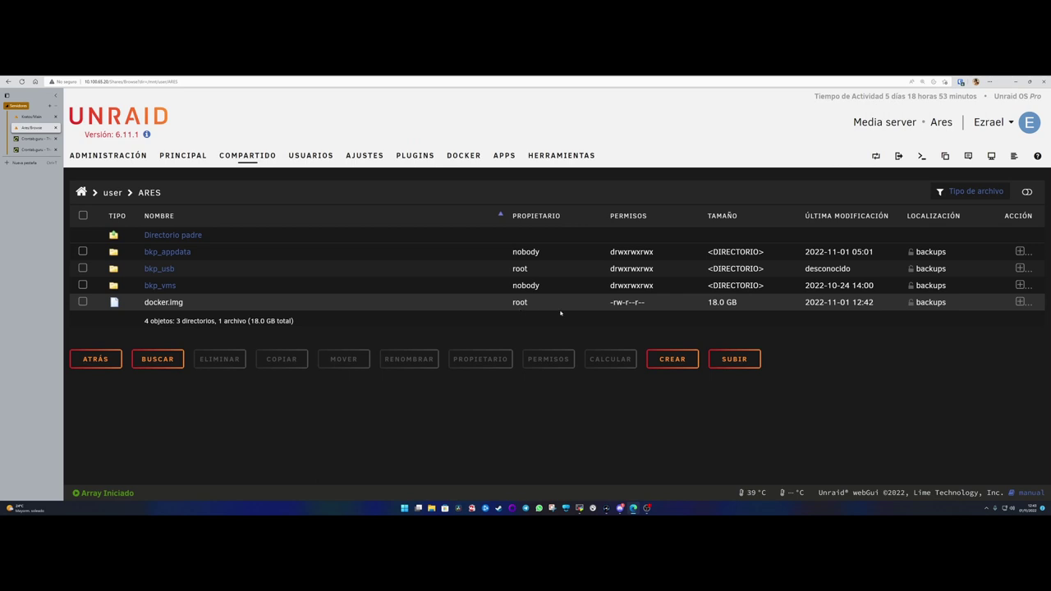
Refresh the ARES folder listing repeatedly to track the size of docker.img as it copies.
{"action": "left_click_drag", "start_coordinate": [706, 302], "coordinate": [742, 306]}
{"action": "left_click", "coordinate": [743, 305]}
{"action": "key", "text": "F5"}
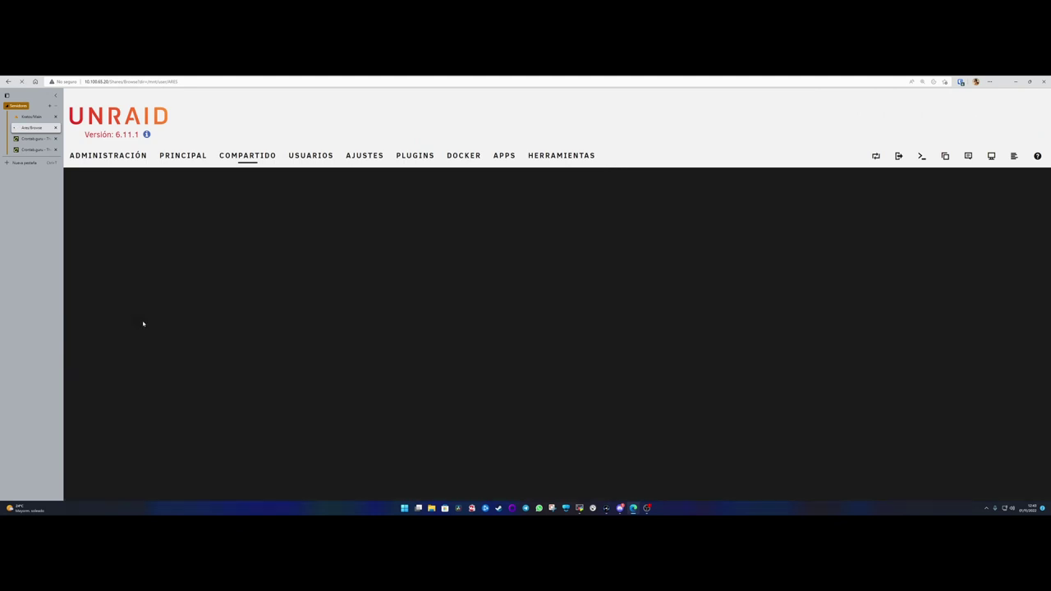
{"action": "left_click_drag", "start_coordinate": [707, 302], "coordinate": [718, 302]}
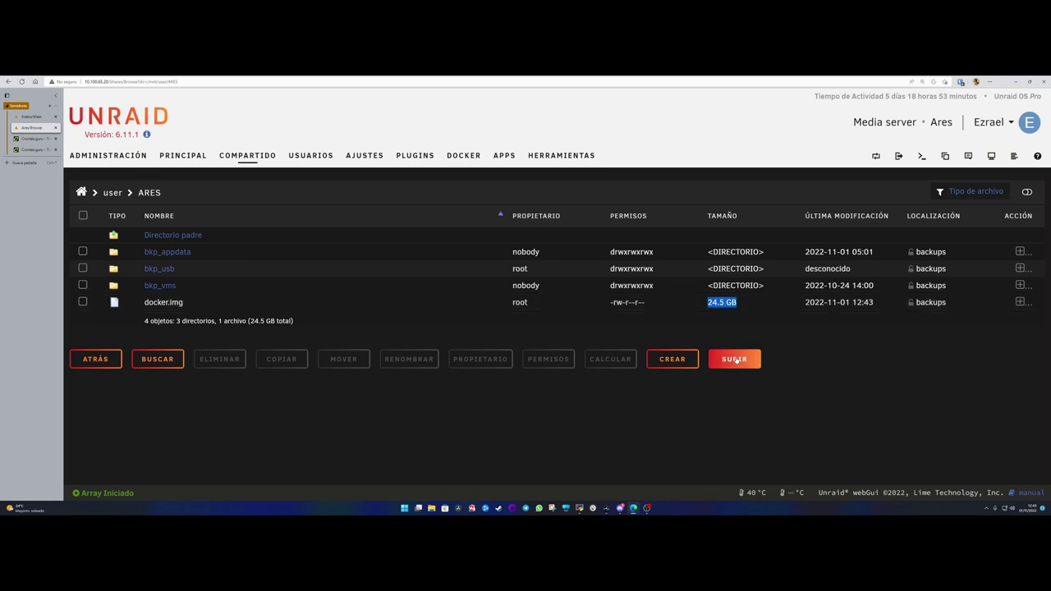
{"action": "left_click", "coordinate": [722, 323]}
{"action": "key", "text": "F5"}
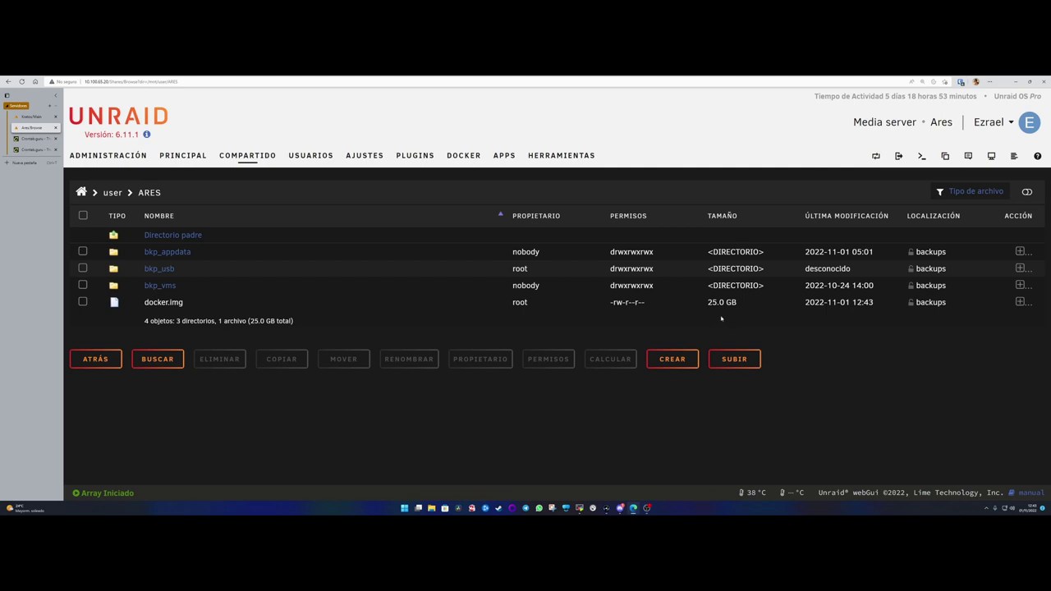
{"action": "key", "text": "F5"}
{"action": "key", "text": "F5"}
{"action": "left_click_drag", "start_coordinate": [708, 302], "coordinate": [737, 303]}
{"action": "left_click", "coordinate": [482, 403]}
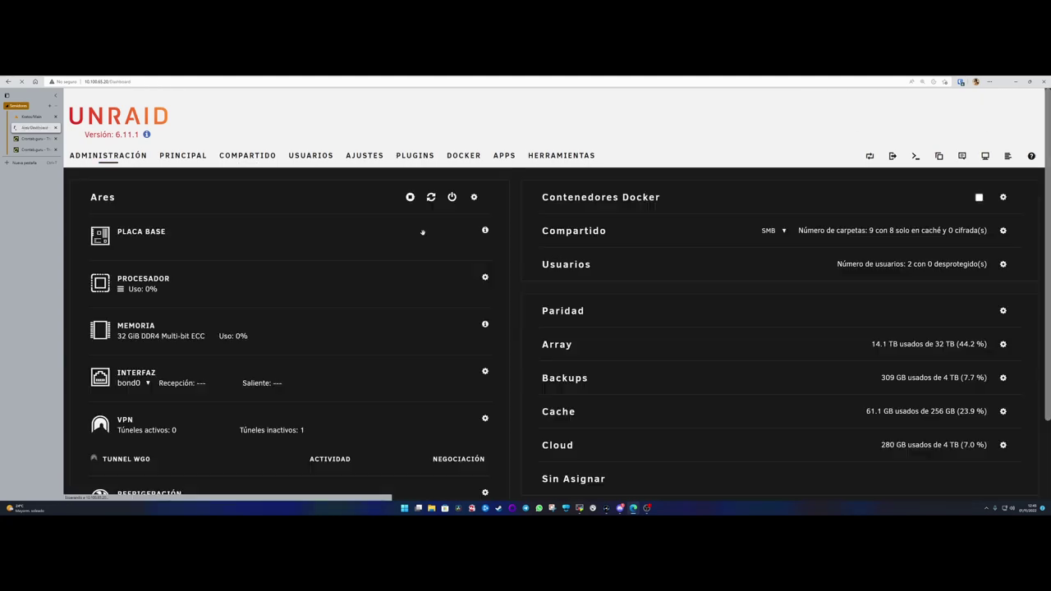
Zoom out the dashboard and review the processor load and storage pool usage.
{"action": "key", "text": "ctrl+minus"}
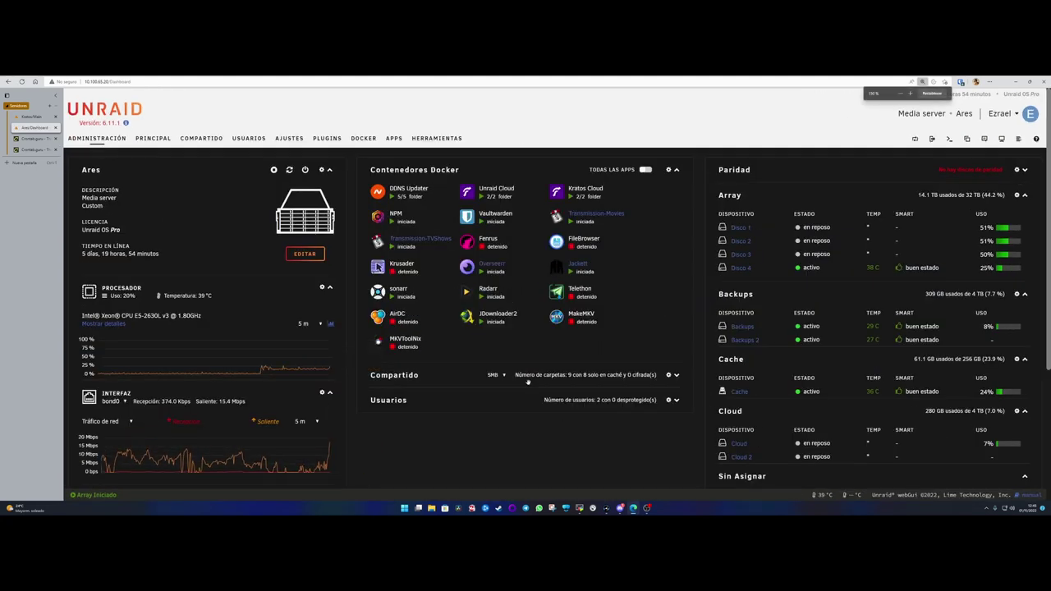
{"action": "scroll", "coordinate": [526, 377], "scroll_direction": "down", "scroll_amount": 2}
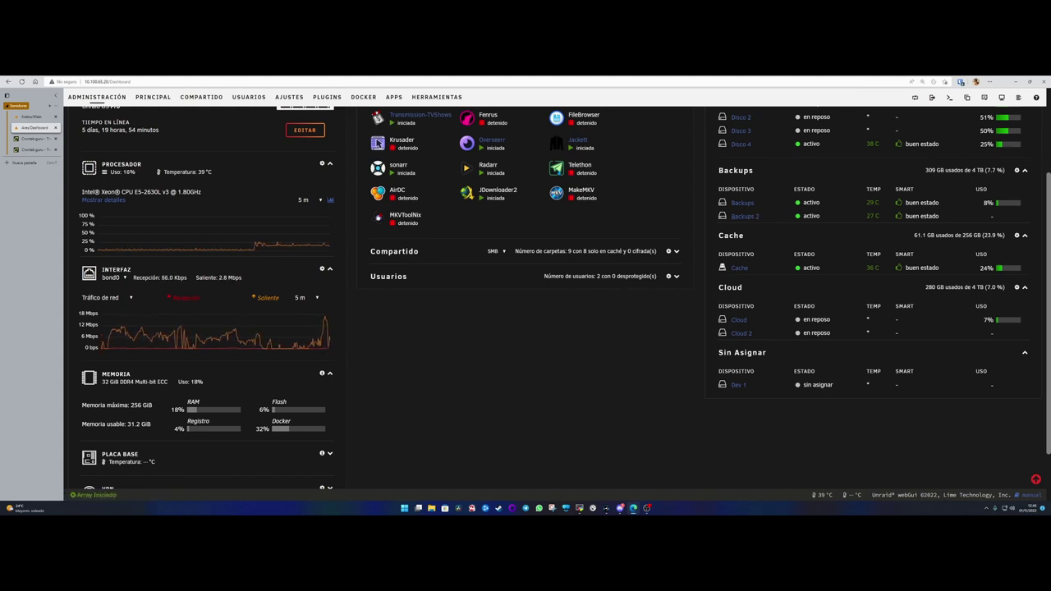
{"action": "scroll", "coordinate": [966, 172], "scroll_direction": "up", "scroll_amount": 5}
Switch the main page's disk statistics to read and write speeds and check the Backups pool's write speed.
{"action": "left_click", "coordinate": [153, 97]}
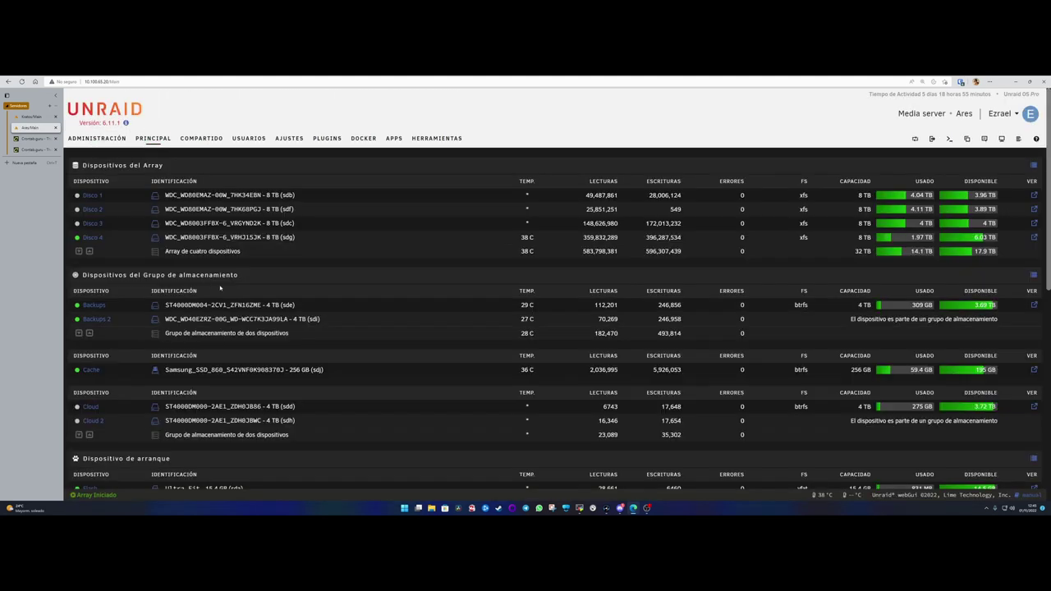
{"action": "left_click", "coordinate": [1033, 165]}
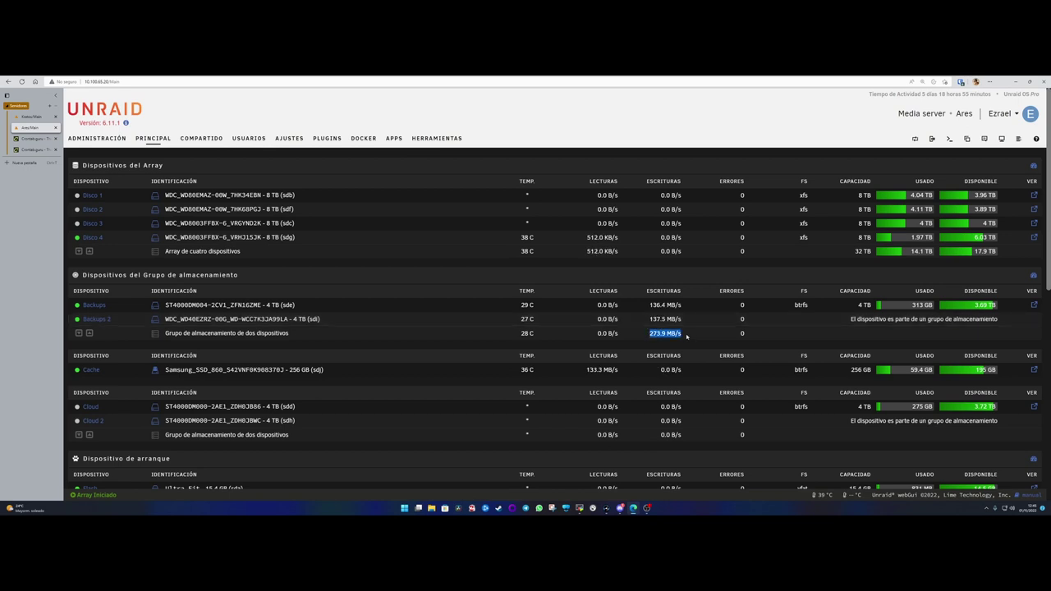
{"action": "left_click_drag", "start_coordinate": [78, 300], "coordinate": [686, 335]}
{"action": "left_click", "coordinate": [695, 335]}
Check the dashboard and main page again, and browse the Backups pool's ARES folder for the copied docker.img.
{"action": "left_click", "coordinate": [98, 139]}
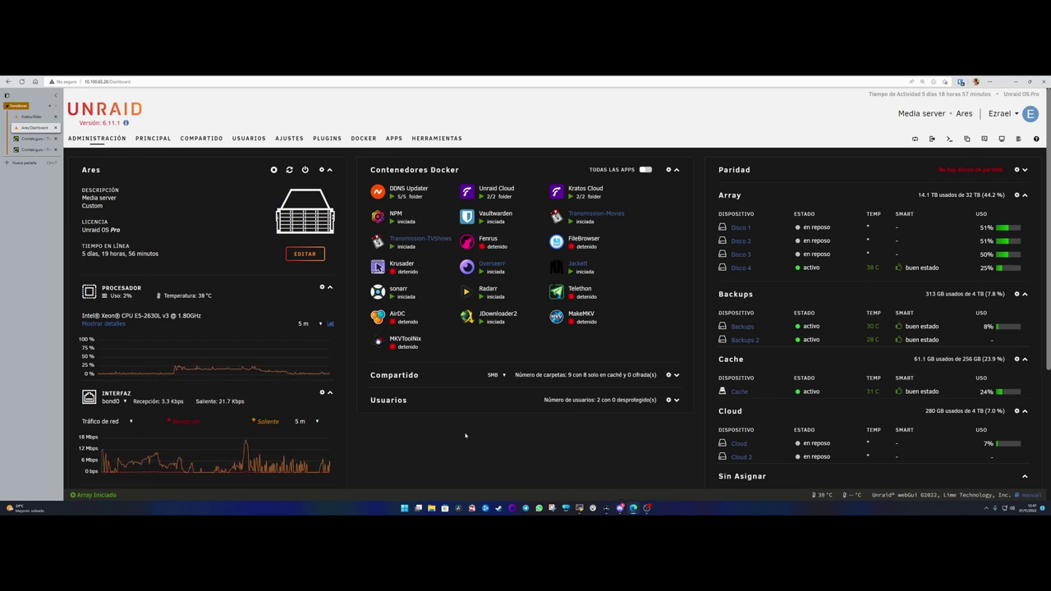
{"action": "left_click", "coordinate": [152, 145]}
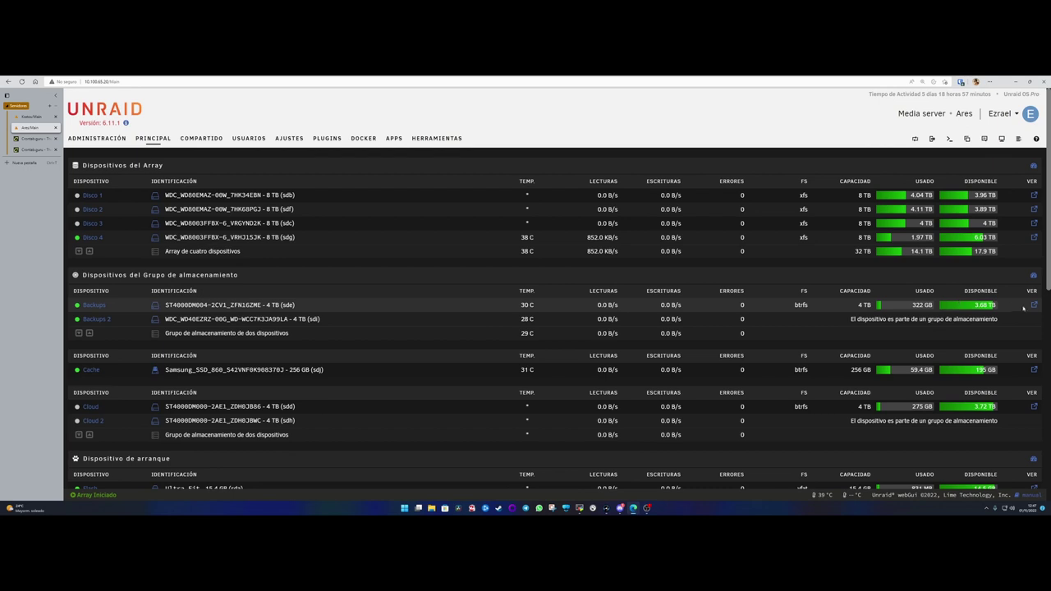
{"action": "left_click", "coordinate": [1034, 306]}
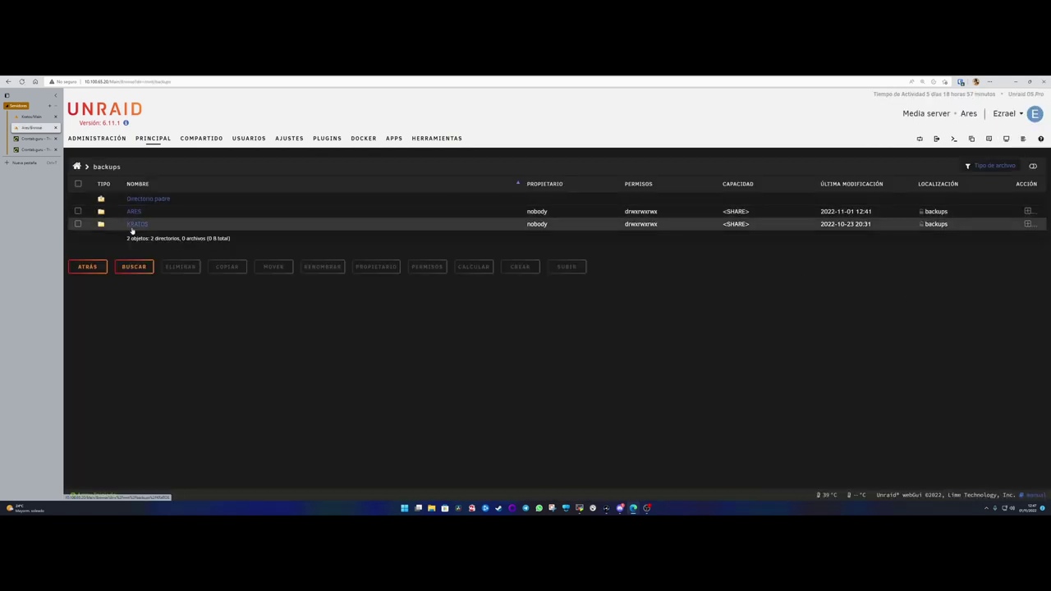
{"action": "left_click", "coordinate": [134, 211]}
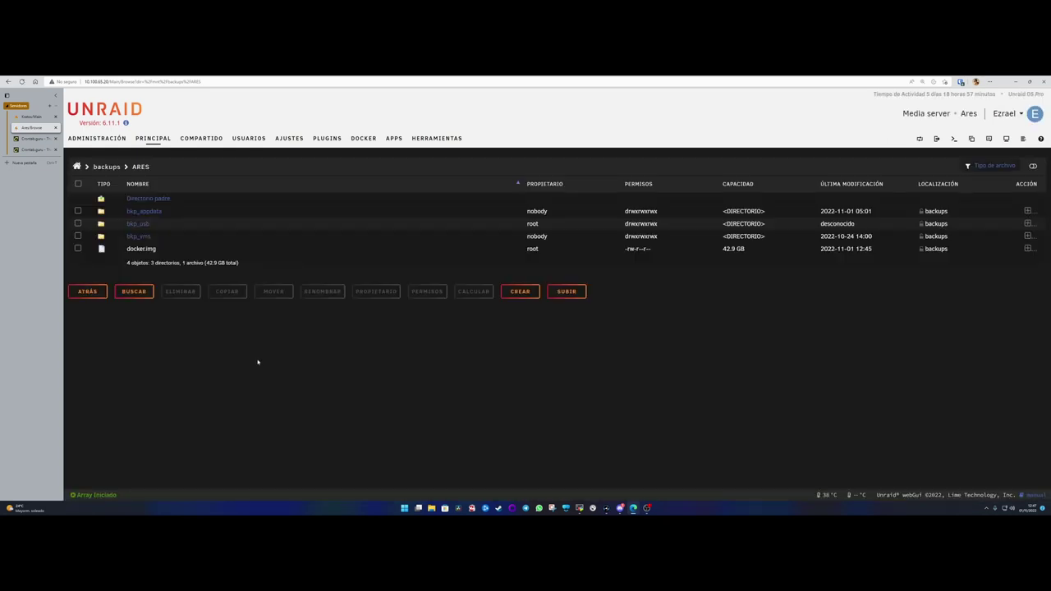
Return to the MobaXterm terminal, quit htop, end the session with exit, and minimize the window.
{"action": "key", "text": "alt+Tab"}
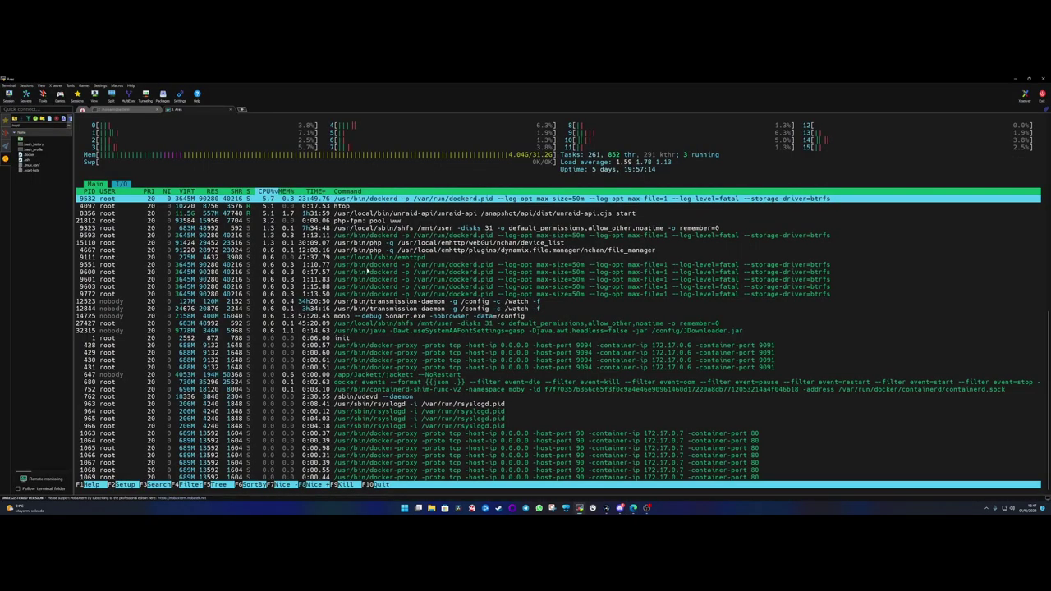
{"action": "left_click", "coordinate": [434, 222]}
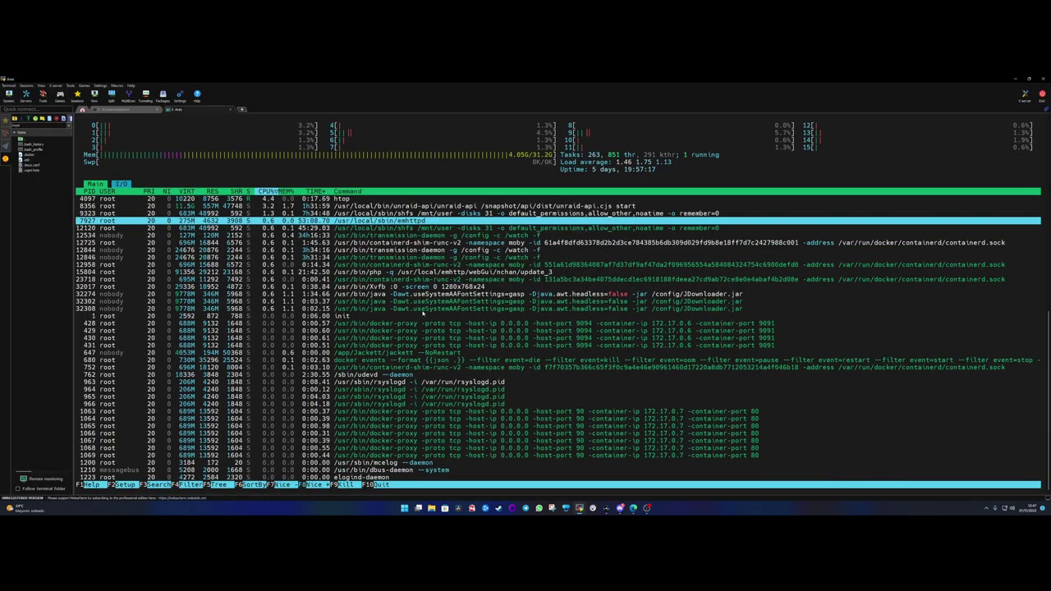
{"action": "type", "text": "q"}
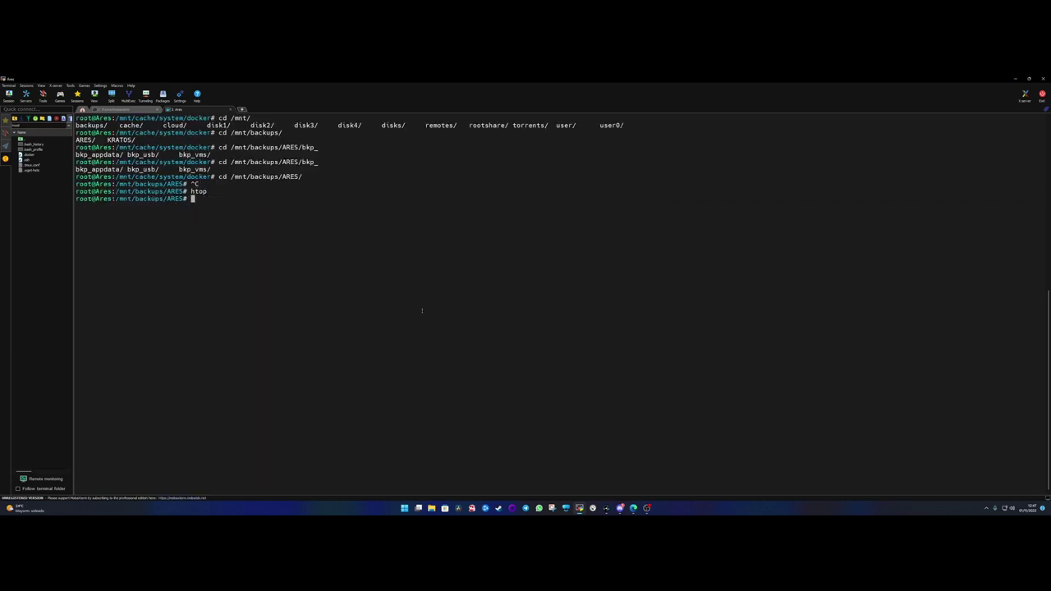
{"action": "type", "text": "exit"}
{"action": "key", "text": "Return"}
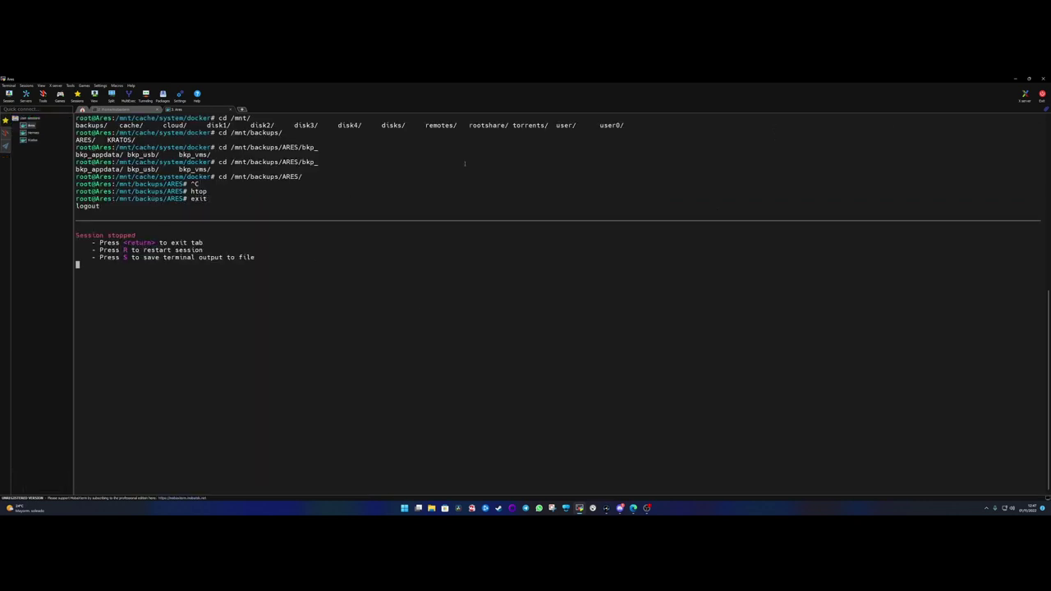
{"action": "left_click", "coordinate": [1016, 78]}
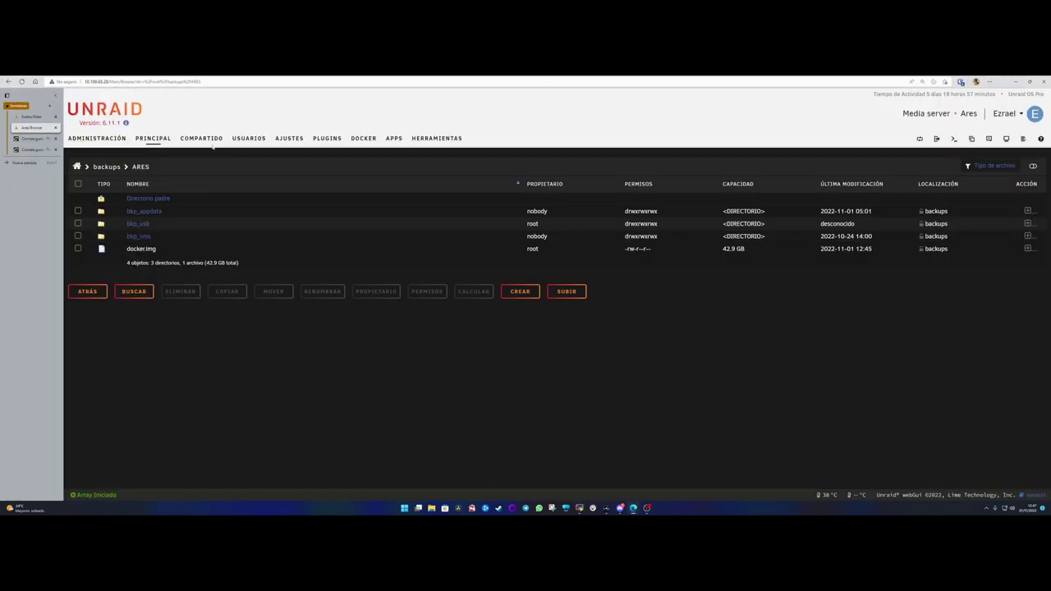
Review the dashboard's system and storage usage, and close the extra crontab guru tab.
{"action": "left_click", "coordinate": [97, 138]}
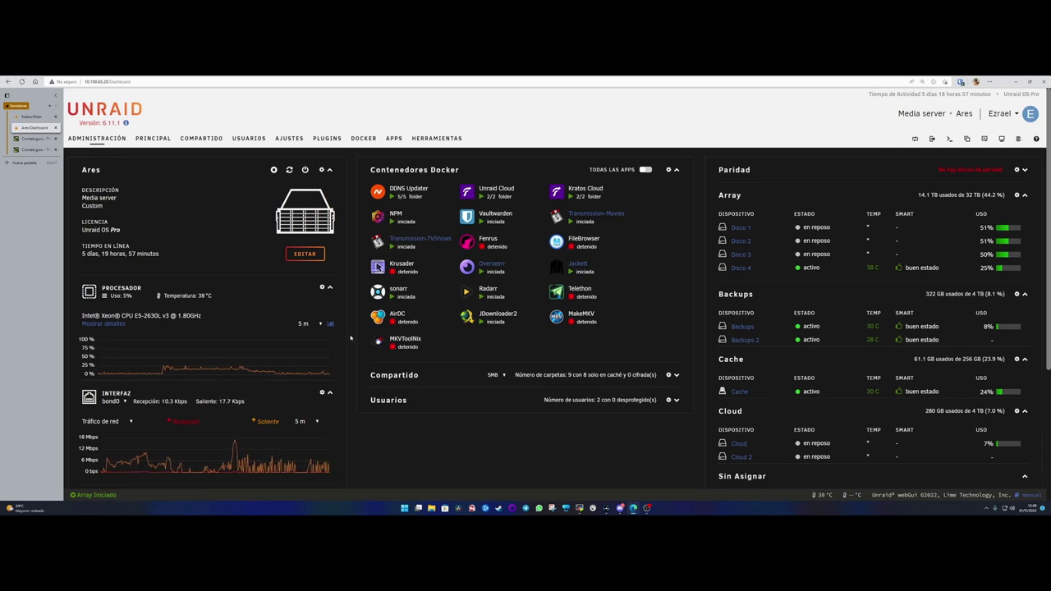
{"action": "scroll", "coordinate": [351, 338], "scroll_direction": "down", "scroll_amount": 3}
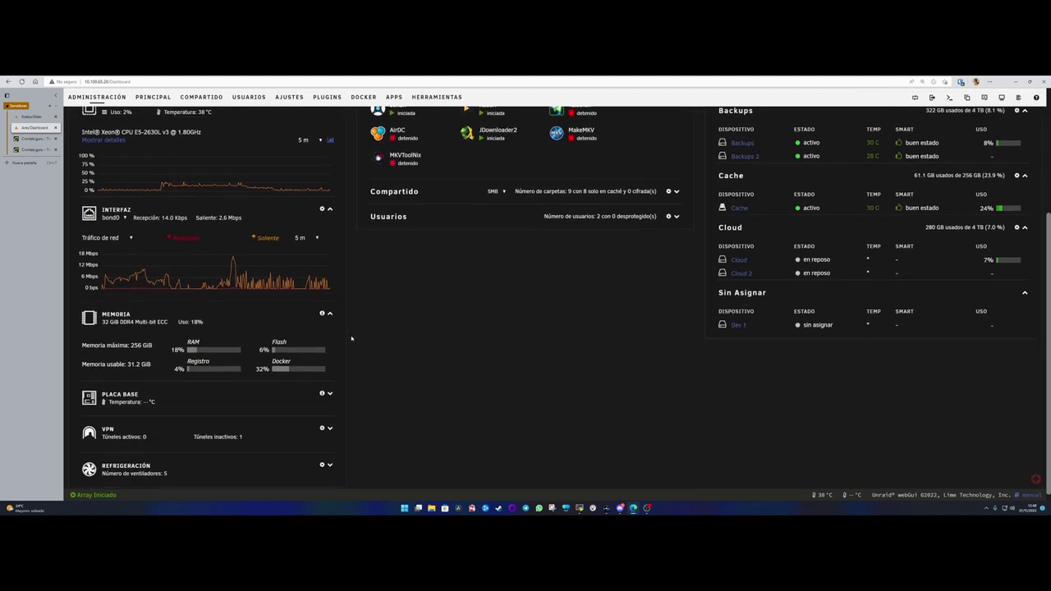
{"action": "scroll", "coordinate": [351, 338], "scroll_direction": "up", "scroll_amount": 3}
{"action": "scroll", "coordinate": [351, 338], "scroll_direction": "up", "scroll_amount": 1}
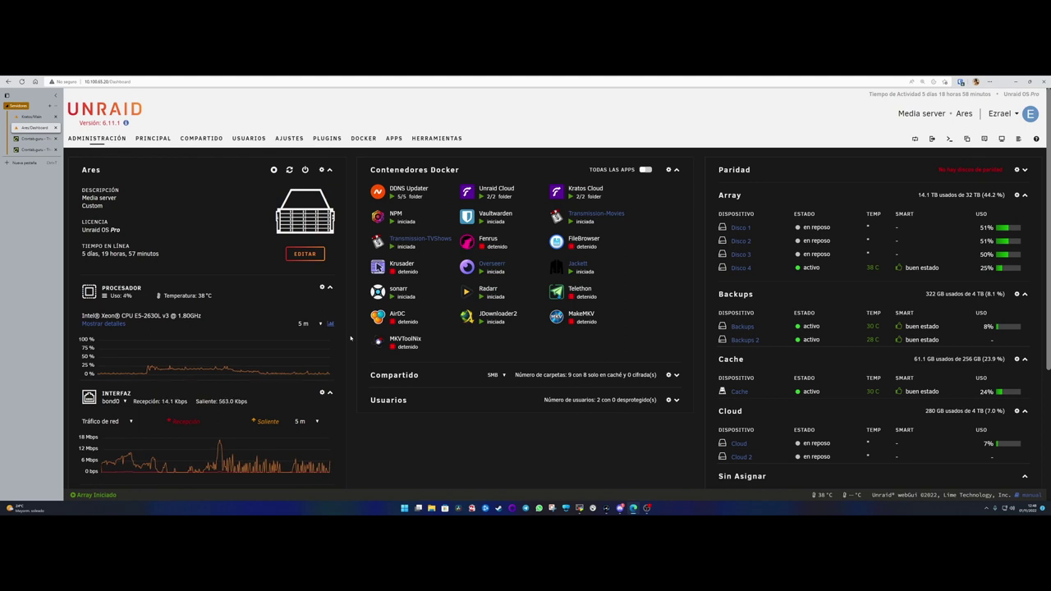
{"action": "left_click", "coordinate": [55, 150]}
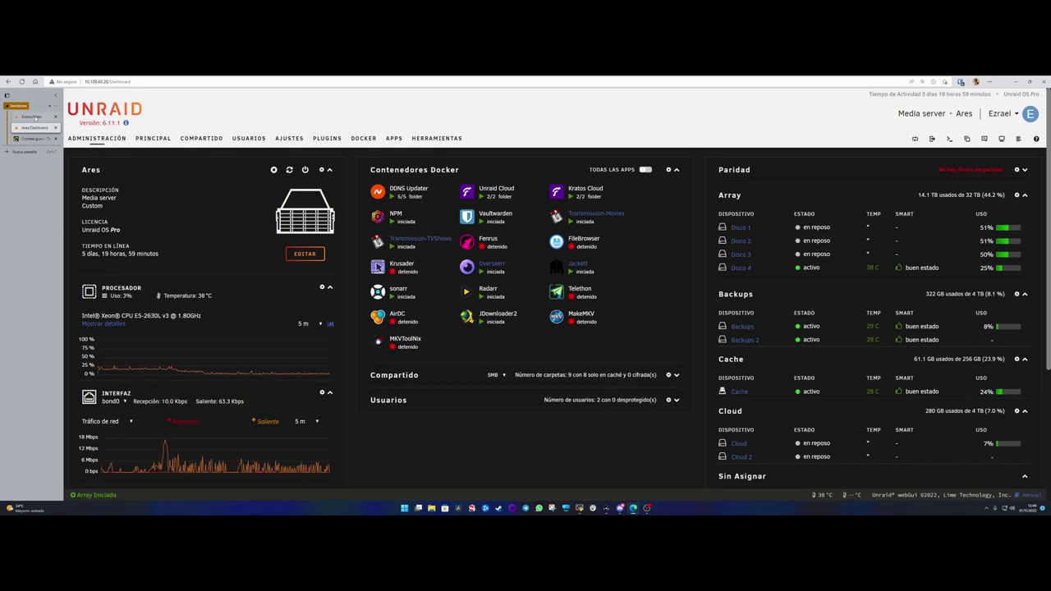
Switch to the Kratos server, review its User Scripts schedules in the settings, and return to its dashboard.
{"action": "left_click", "coordinate": [33, 117]}
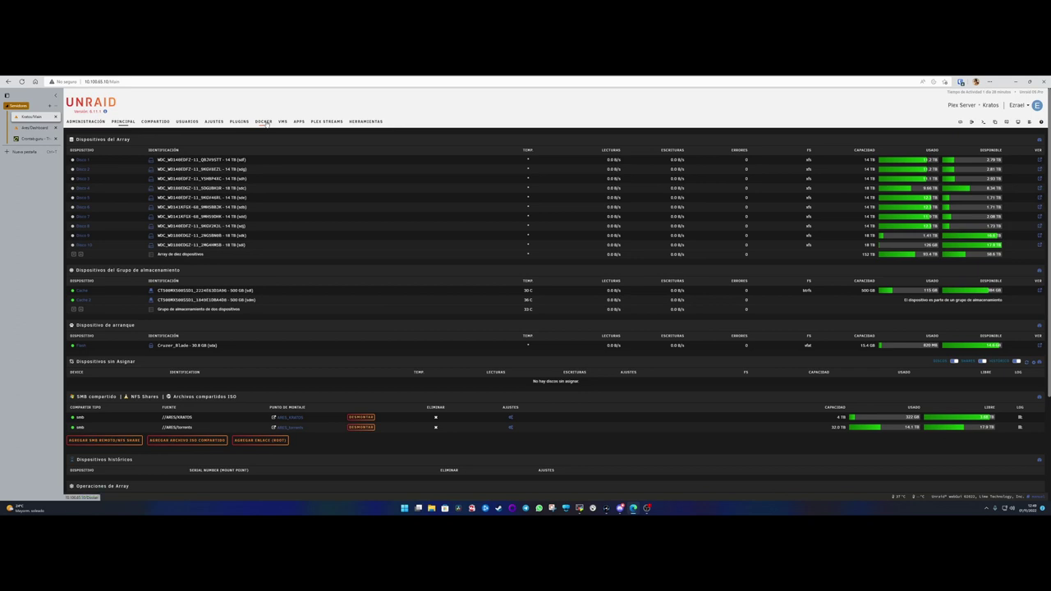
{"action": "left_click", "coordinate": [213, 122]}
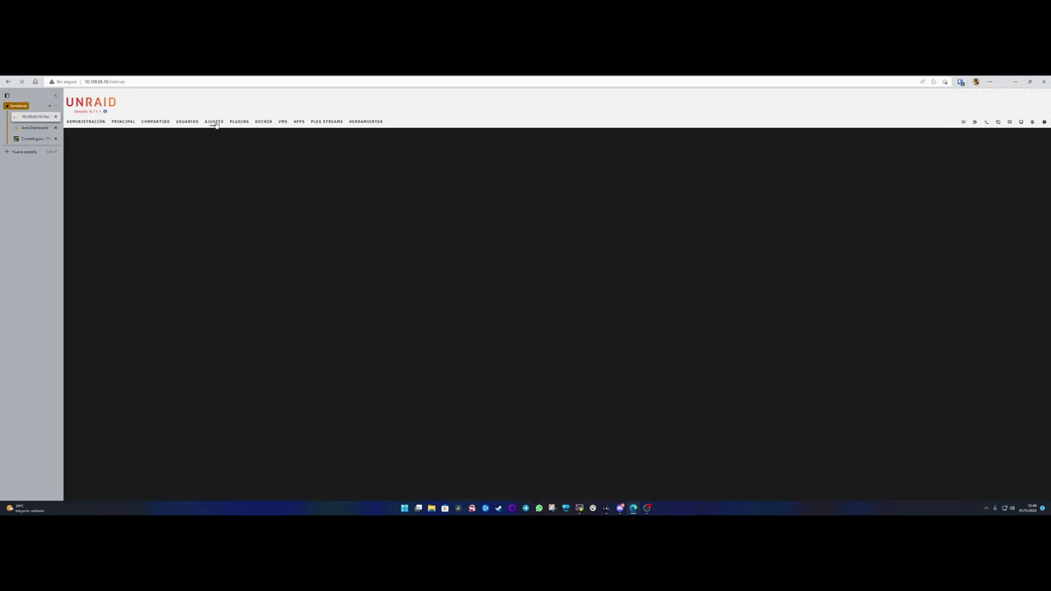
{"action": "left_click", "coordinate": [299, 324]}
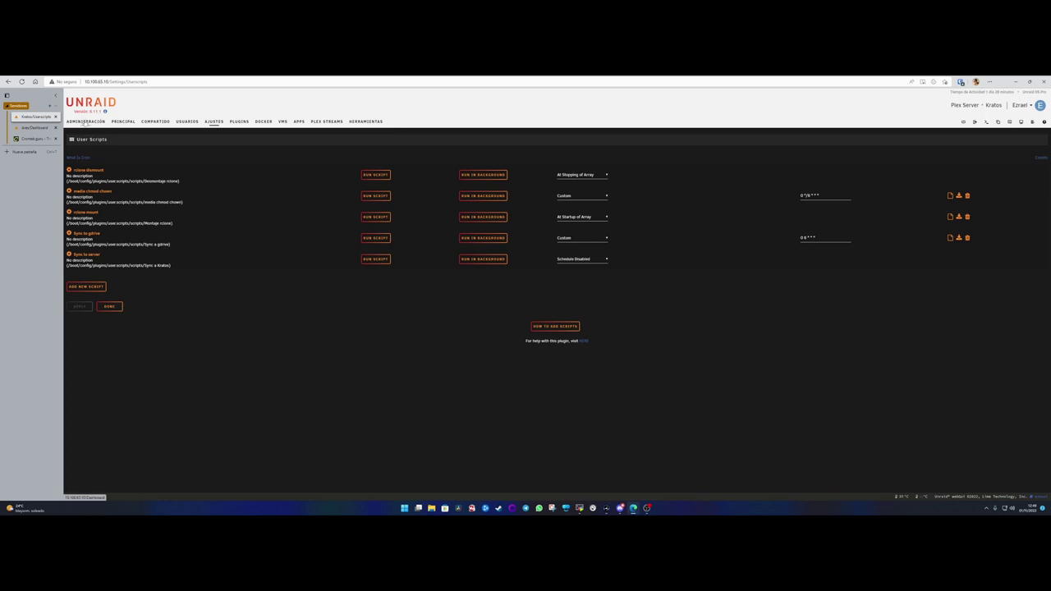
{"action": "left_click", "coordinate": [86, 121]}
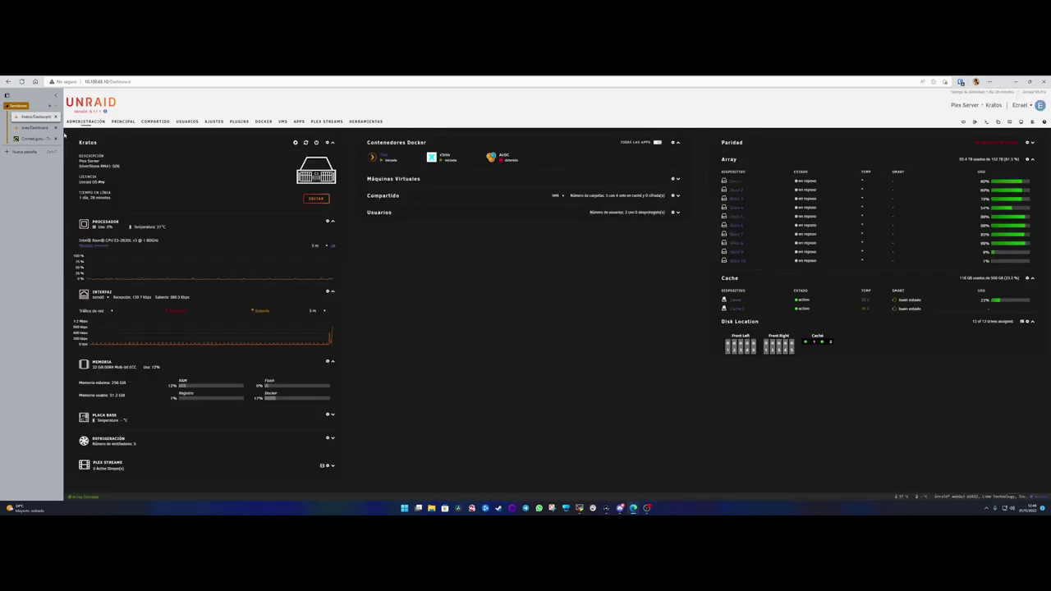
Return to the Ares server's dashboard, reset the page zoom to its default, and show the browser in full screen.
{"action": "left_click", "coordinate": [30, 128]}
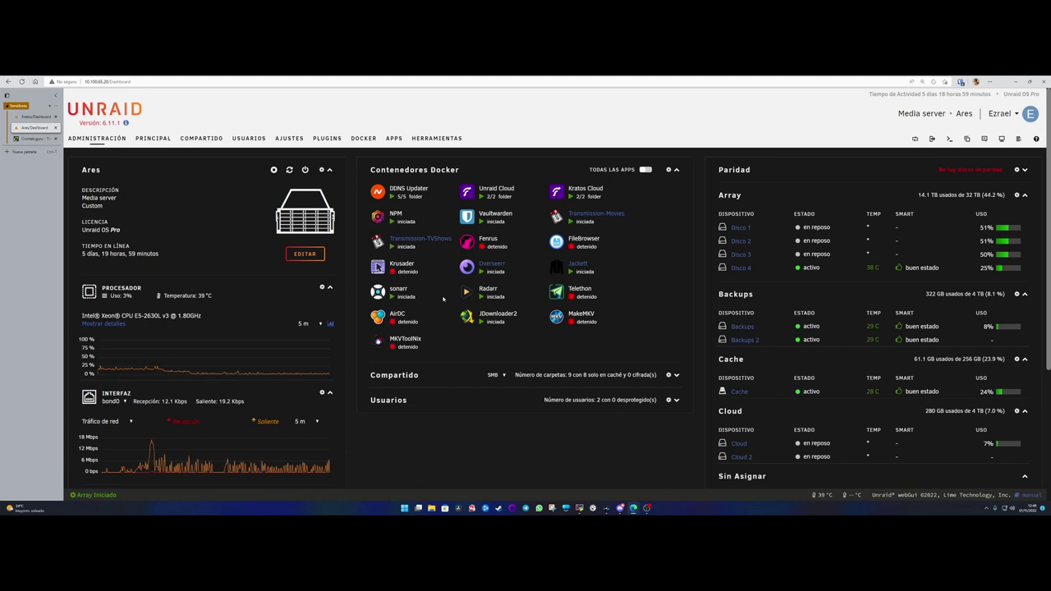
{"action": "key", "text": "ctrl+minus"}
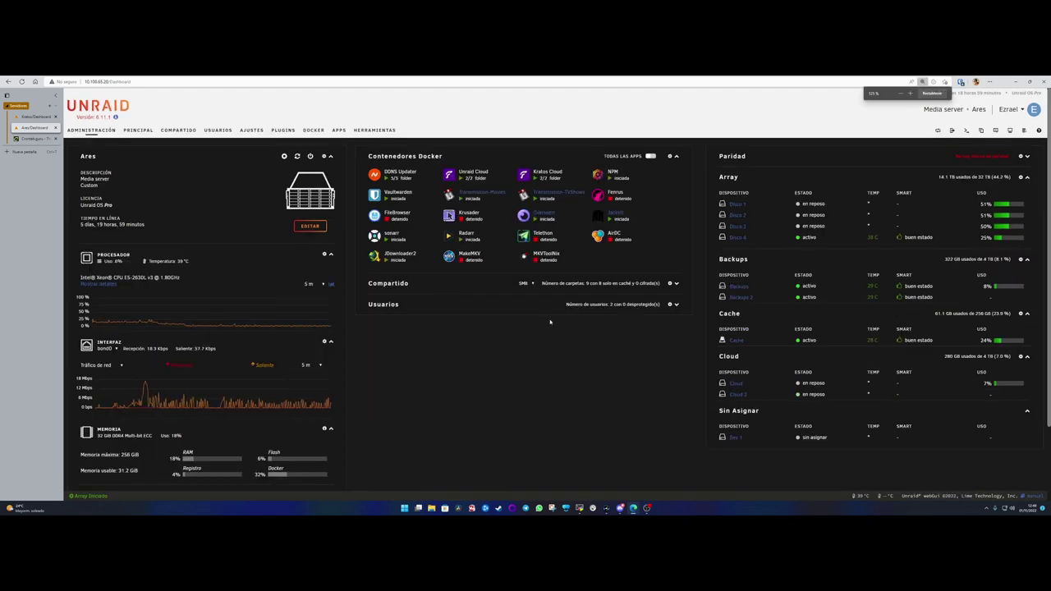
{"action": "left_click", "coordinate": [932, 95]}
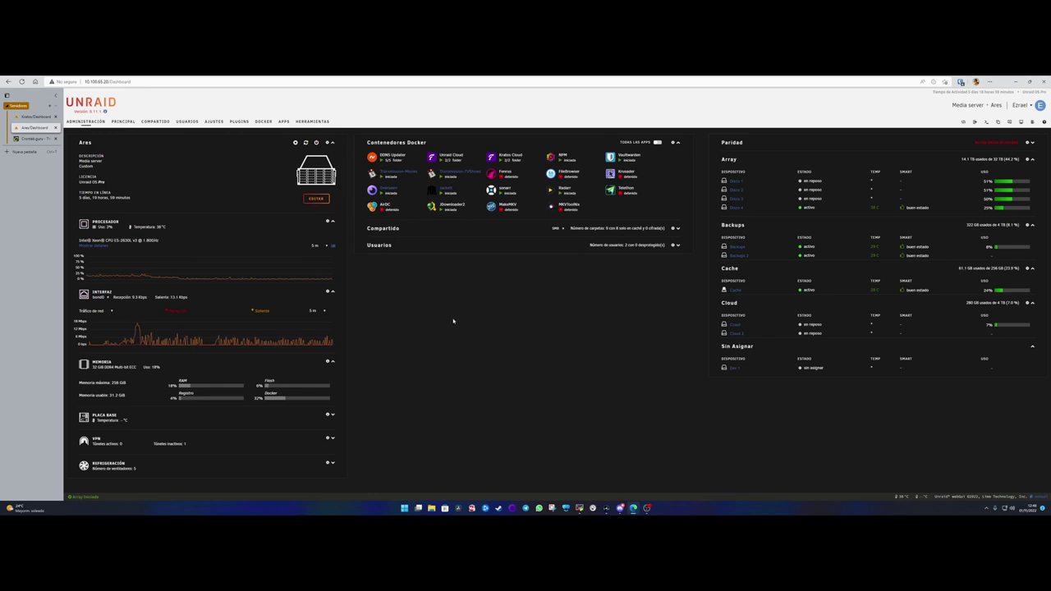
{"action": "key", "text": "F11"}
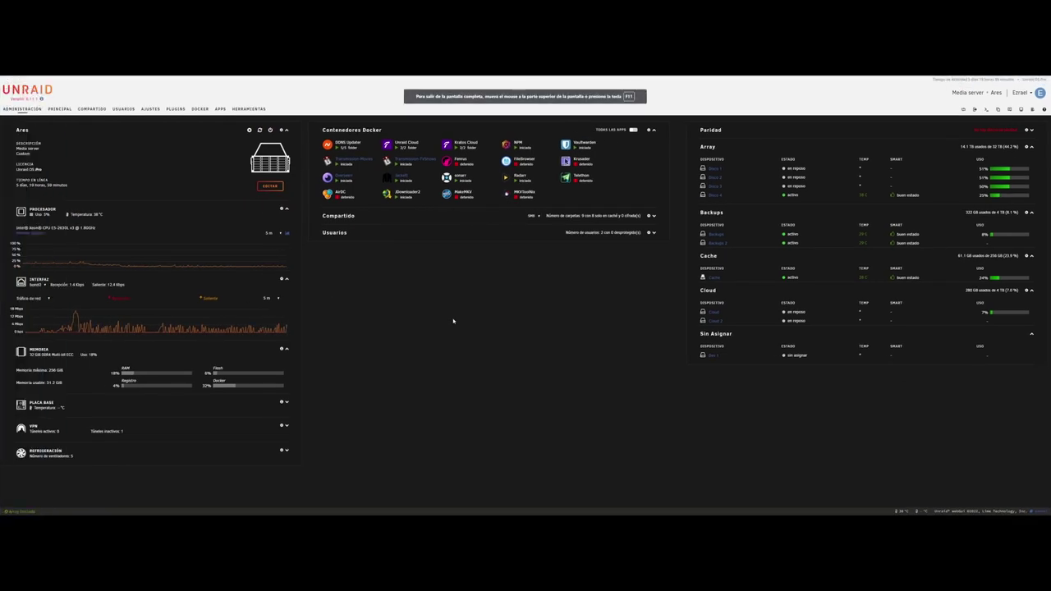